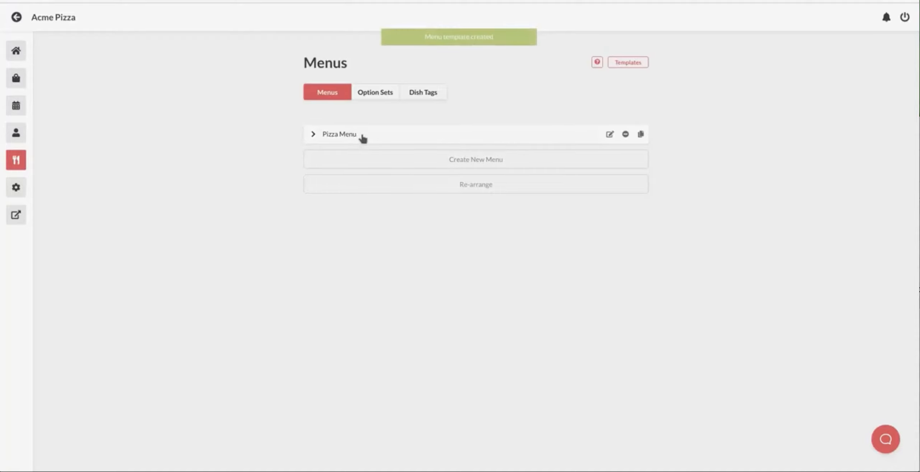
Examine the Pizza Menu's categories, the dishes under Pizzas, and the menu's option sets
{"action": "left_click", "coordinate": [362, 138]}
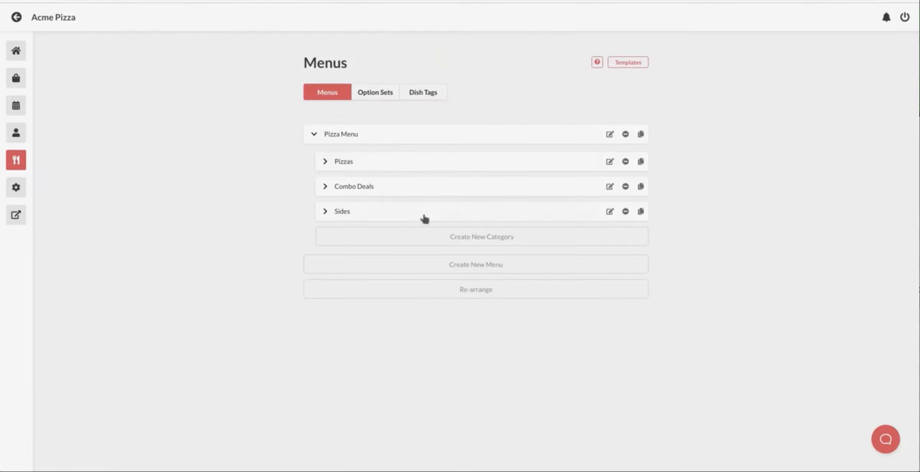
{"action": "left_click", "coordinate": [392, 162]}
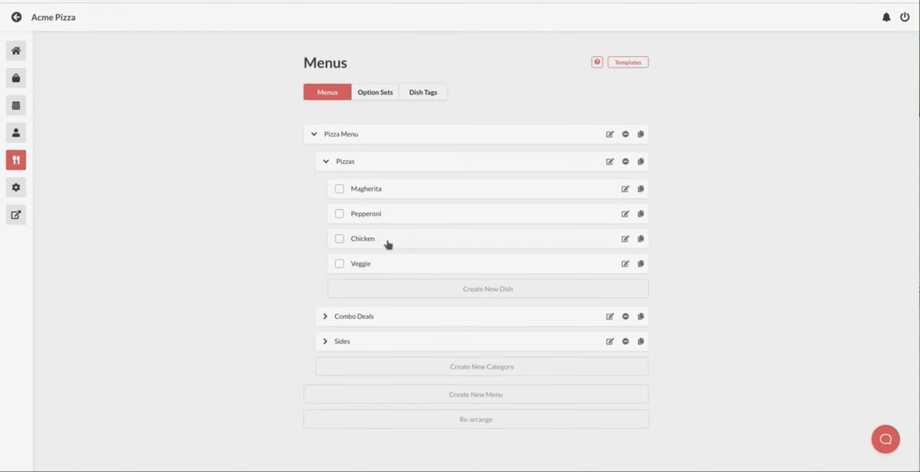
{"action": "left_click", "coordinate": [376, 93]}
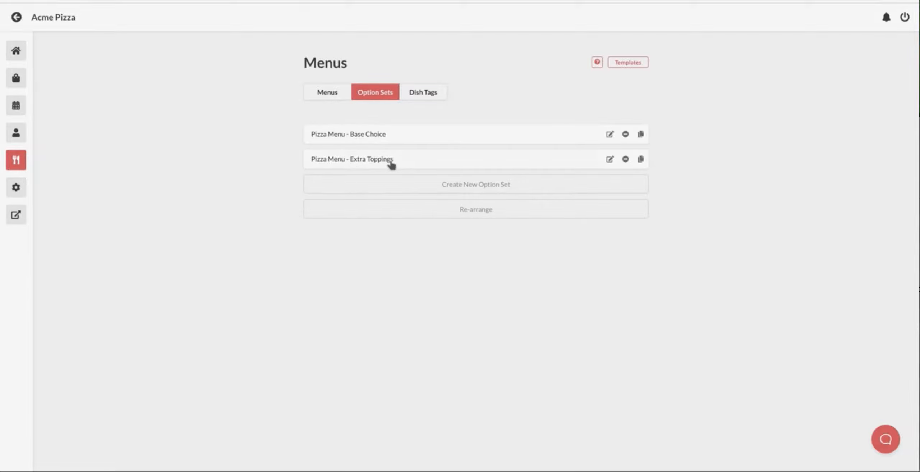
Open the Acme Pizza online store and start a Pickup order for Now
{"action": "left_click", "coordinate": [20, 225]}
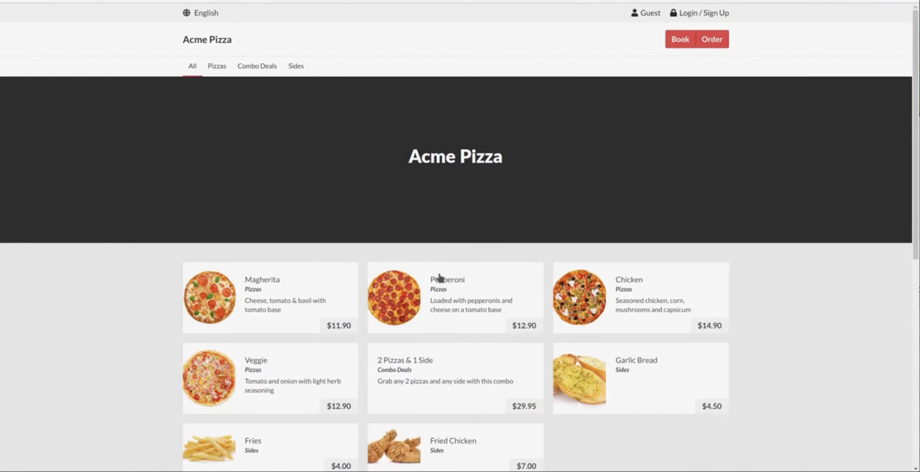
{"action": "scroll", "coordinate": [440, 318], "scroll_direction": "down", "scroll_amount": 2}
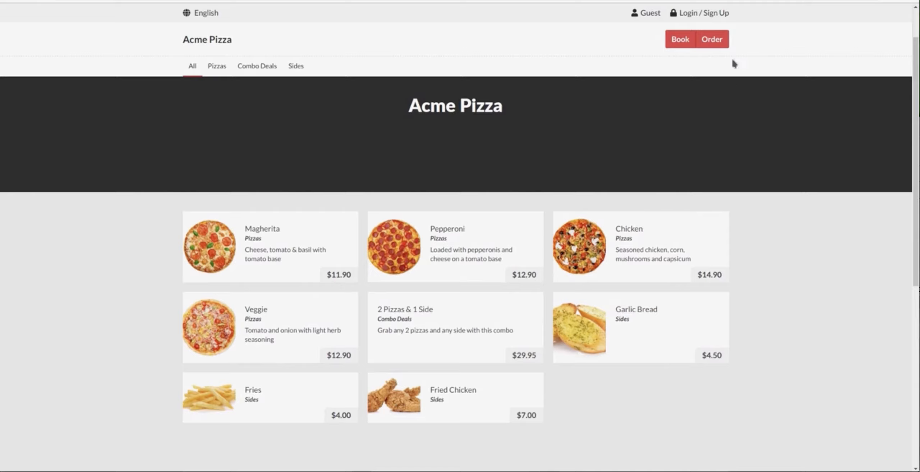
{"action": "left_click", "coordinate": [713, 40]}
{"action": "left_click", "coordinate": [371, 257]}
{"action": "left_click", "coordinate": [416, 304]}
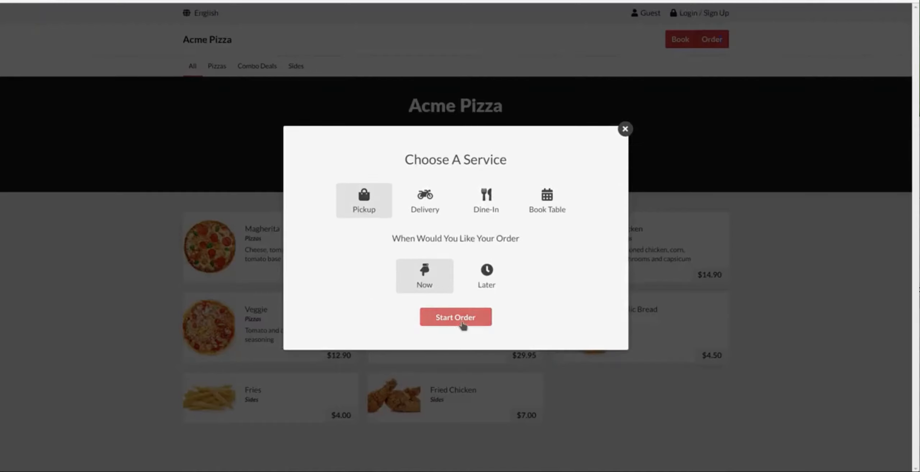
{"action": "left_click", "coordinate": [461, 317]}
Add a Magherita pizza with Thin base, Extra Mushroom and Extra Pineapple to the cart
{"action": "left_click", "coordinate": [261, 250]}
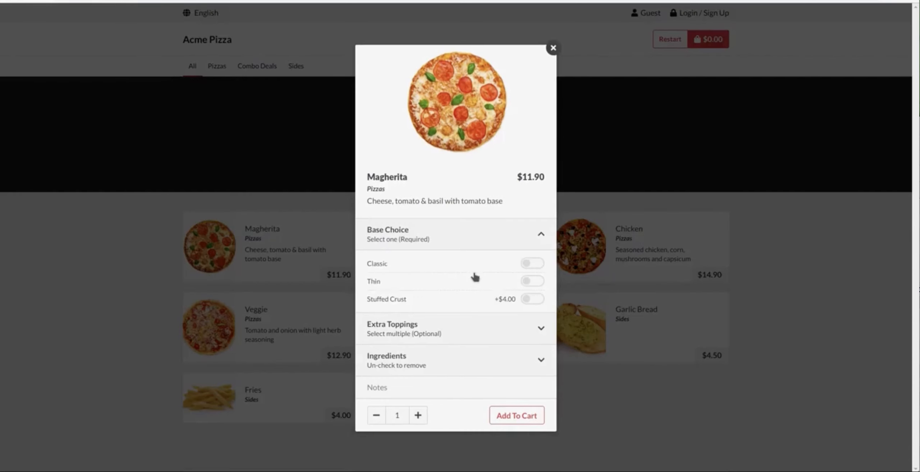
{"action": "left_click", "coordinate": [508, 281]}
{"action": "left_click", "coordinate": [503, 324]}
{"action": "scroll", "coordinate": [509, 304], "scroll_direction": "down", "scroll_amount": 3}
{"action": "left_click", "coordinate": [510, 247]}
{"action": "left_click", "coordinate": [512, 261]}
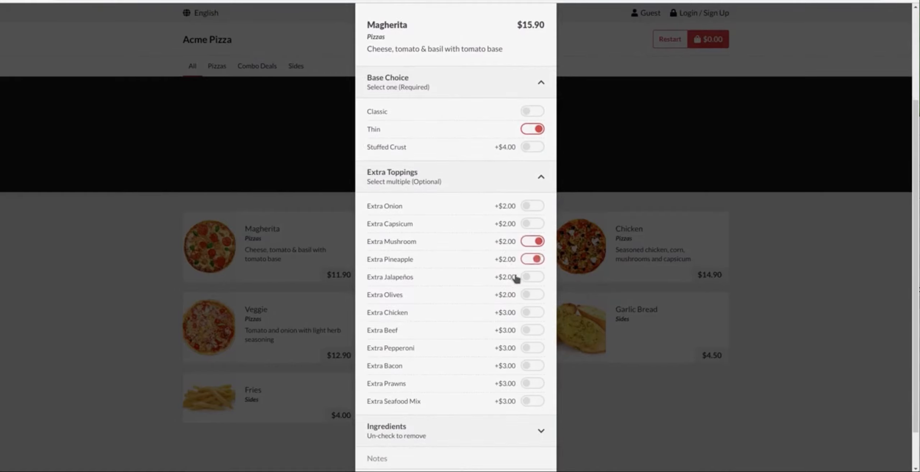
{"action": "scroll", "coordinate": [518, 399], "scroll_direction": "down", "scroll_amount": 2}
{"action": "left_click", "coordinate": [515, 438]}
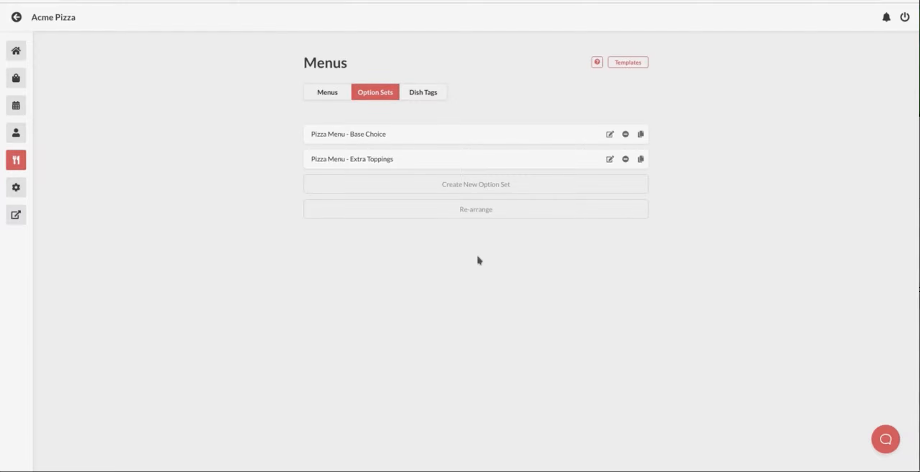
Delete the Base Choice and Extra Toppings option sets of the Pizza Menu in the store admin
{"action": "left_click", "coordinate": [625, 134]}
{"action": "left_click", "coordinate": [558, 259]}
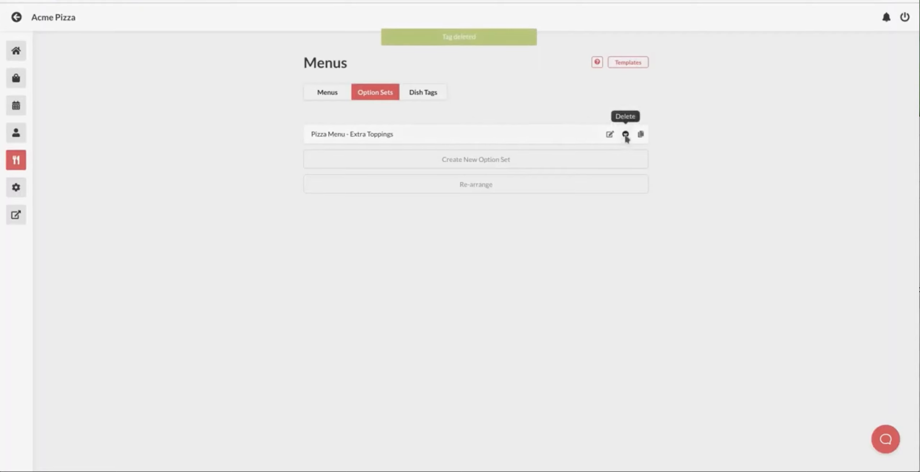
{"action": "left_click", "coordinate": [626, 135]}
{"action": "left_click", "coordinate": [556, 259]}
Delete the Pizza Menu from the list of menus
{"action": "left_click", "coordinate": [326, 93]}
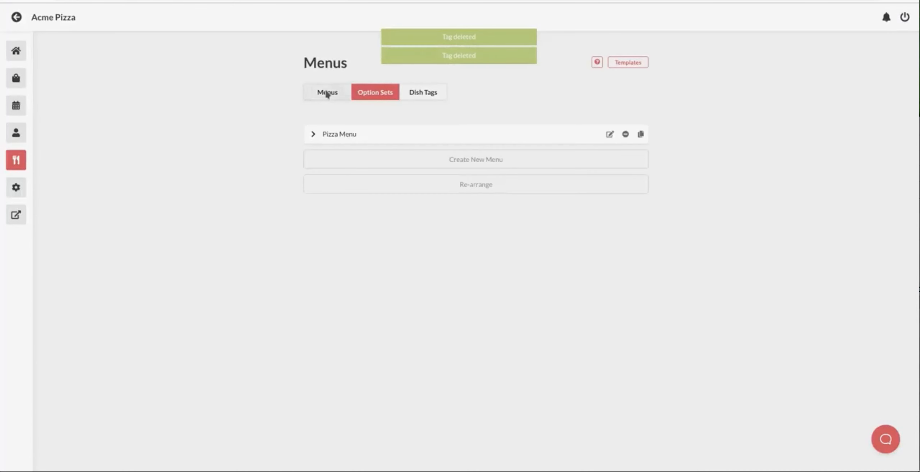
{"action": "left_click", "coordinate": [626, 133]}
{"action": "left_click", "coordinate": [537, 254]}
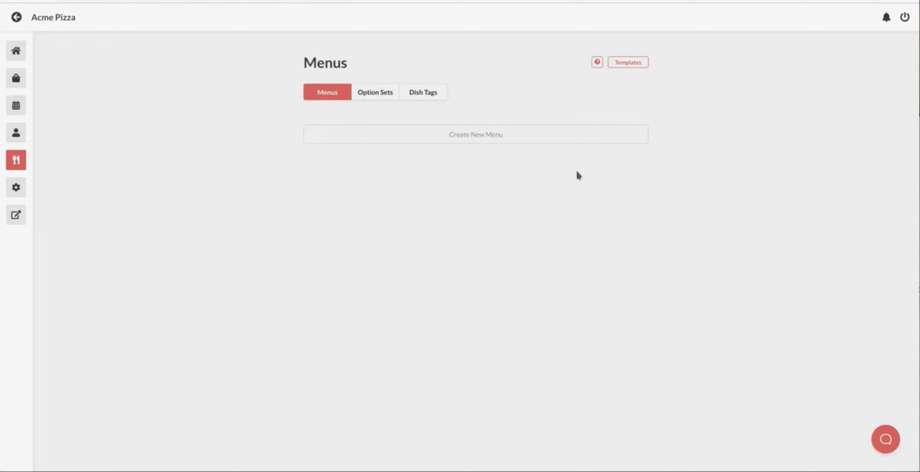
Start creating a new menu, trying the names Menu and Breakfast before entering Dinner
{"action": "left_click", "coordinate": [570, 135]}
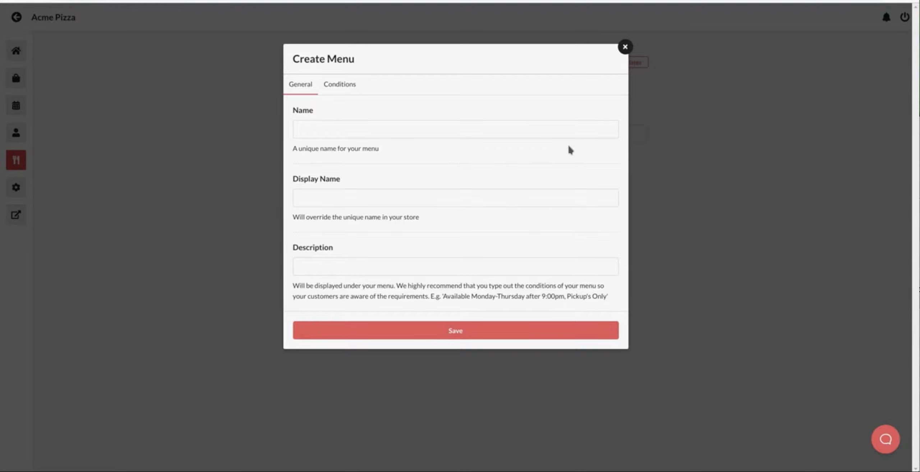
{"action": "left_click", "coordinate": [340, 129]}
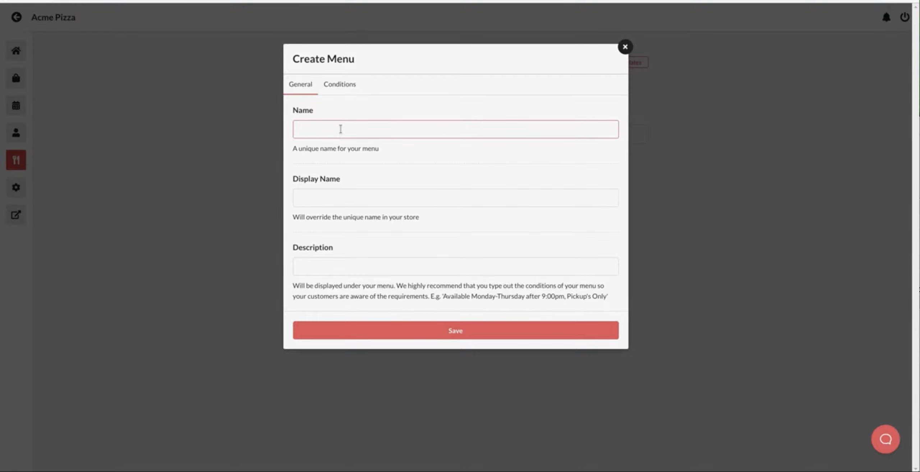
{"action": "type", "text": "Menu"}
{"action": "left_click_drag", "start_coordinate": [319, 130], "coordinate": [288, 130]}
{"action": "type", "text": "Breakfast"}
{"action": "key", "text": "ctrl+a"}
{"action": "type", "text": "Dinner"}
Examine the new menu's Display Name and Description fields, including the example description about availability
{"action": "left_click", "coordinate": [366, 202]}
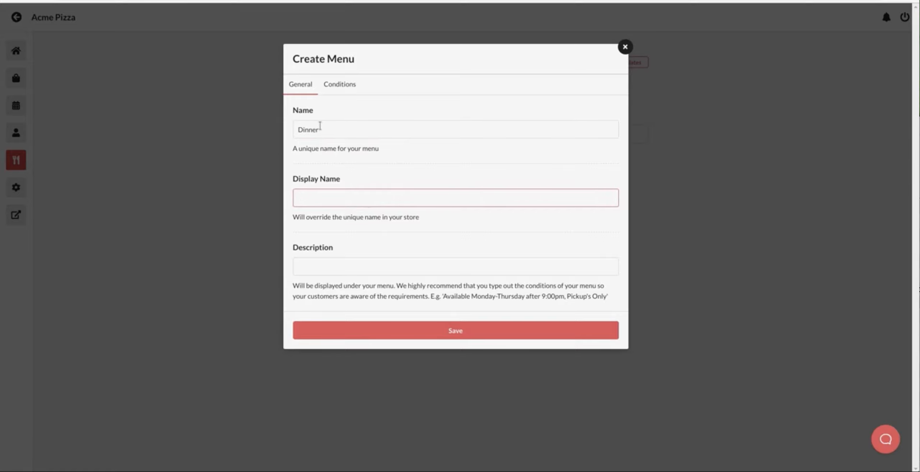
{"action": "left_click_drag", "start_coordinate": [343, 129], "coordinate": [287, 128]}
{"action": "left_click", "coordinate": [324, 144]}
{"action": "left_click", "coordinate": [353, 262]}
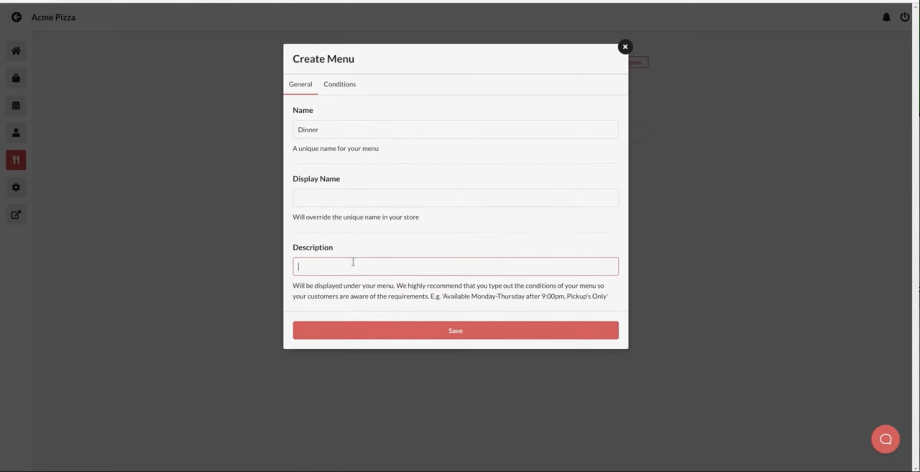
{"action": "left_click_drag", "start_coordinate": [442, 295], "coordinate": [553, 296]}
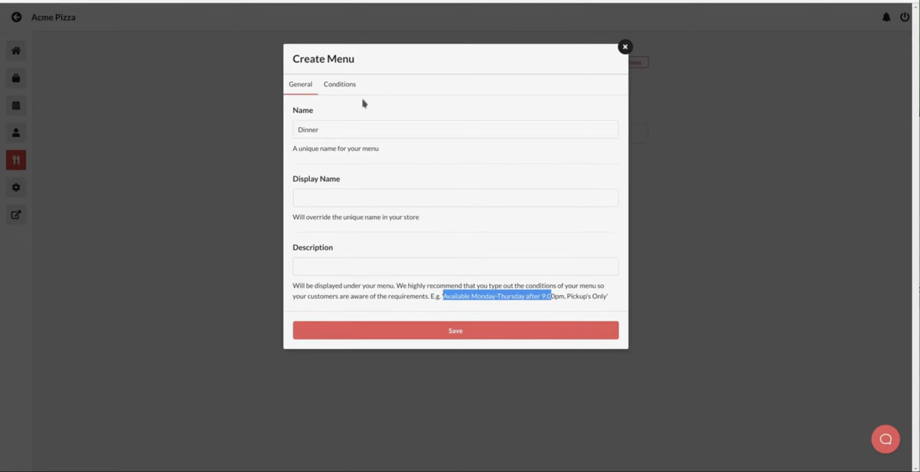
Try limiting the menu's conditions to the Later order time and the Pickup service, clearing each selection
{"action": "left_click", "coordinate": [338, 89]}
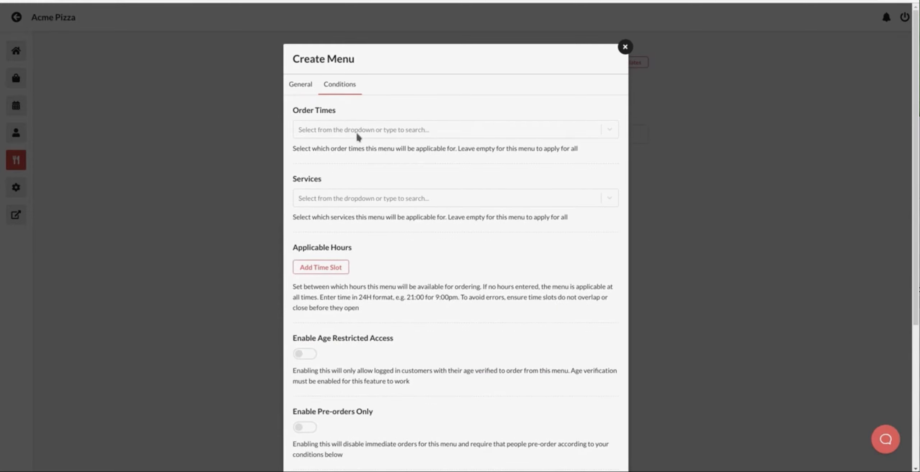
{"action": "scroll", "coordinate": [365, 169], "scroll_direction": "down", "scroll_amount": 5}
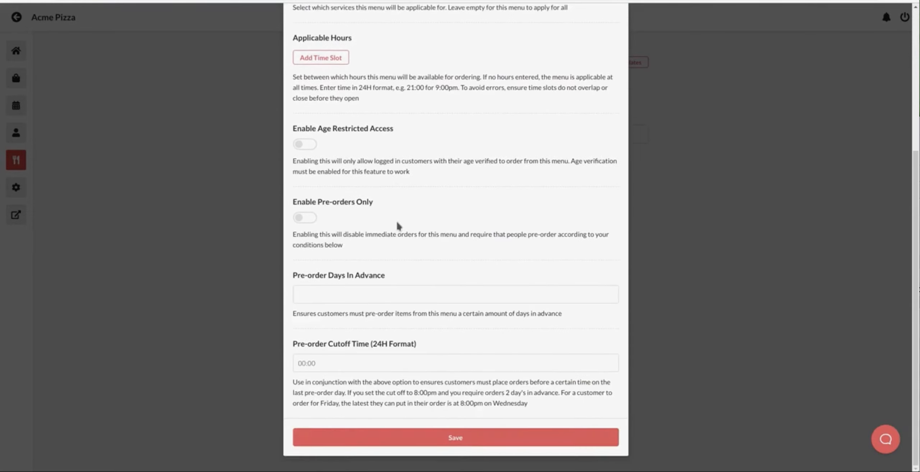
{"action": "scroll", "coordinate": [399, 230], "scroll_direction": "up", "scroll_amount": 4}
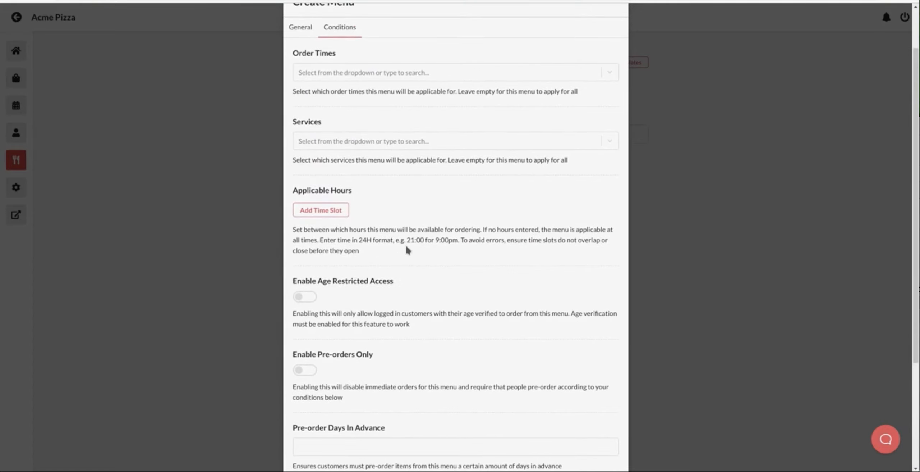
{"action": "left_click", "coordinate": [380, 74]}
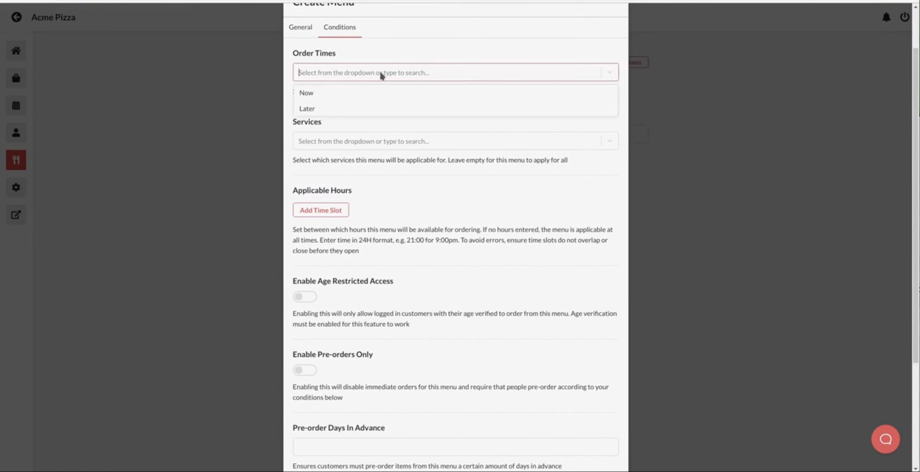
{"action": "left_click", "coordinate": [342, 109]}
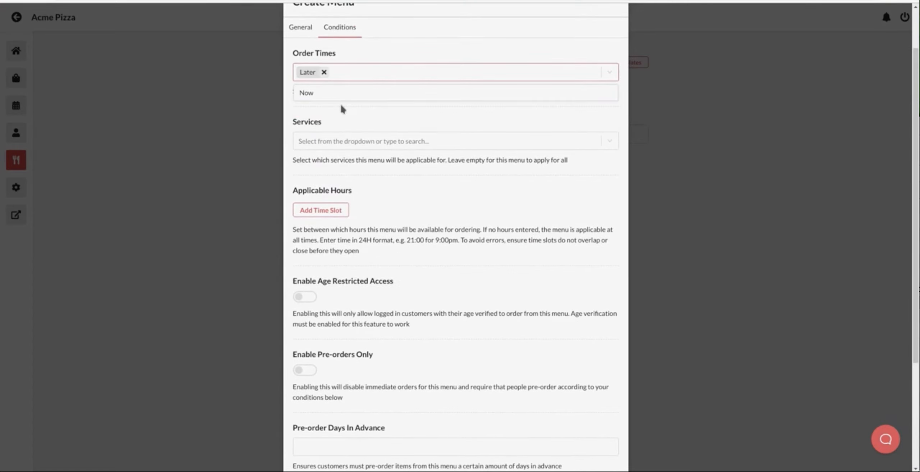
{"action": "left_click", "coordinate": [324, 73]}
{"action": "left_click", "coordinate": [334, 146]}
{"action": "left_click", "coordinate": [334, 164]}
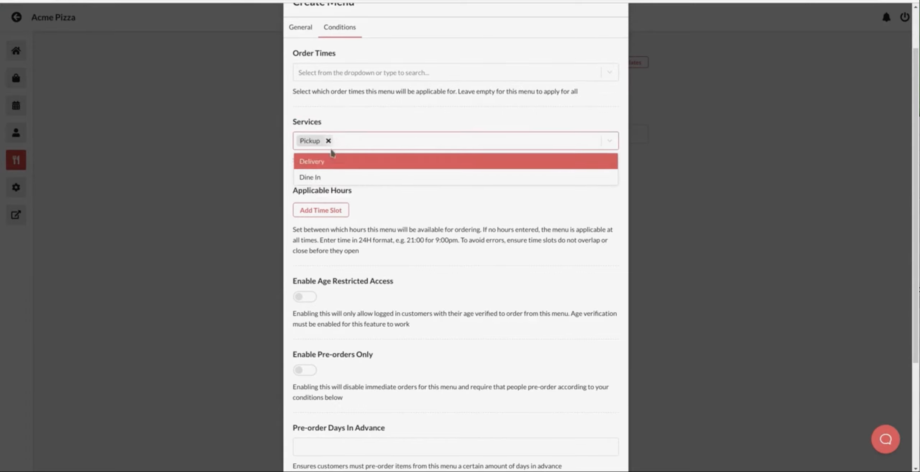
{"action": "left_click", "coordinate": [328, 141]}
Try adding a Monday time slot and enabling age restricted access for the menu, reverting both
{"action": "left_click", "coordinate": [321, 210]}
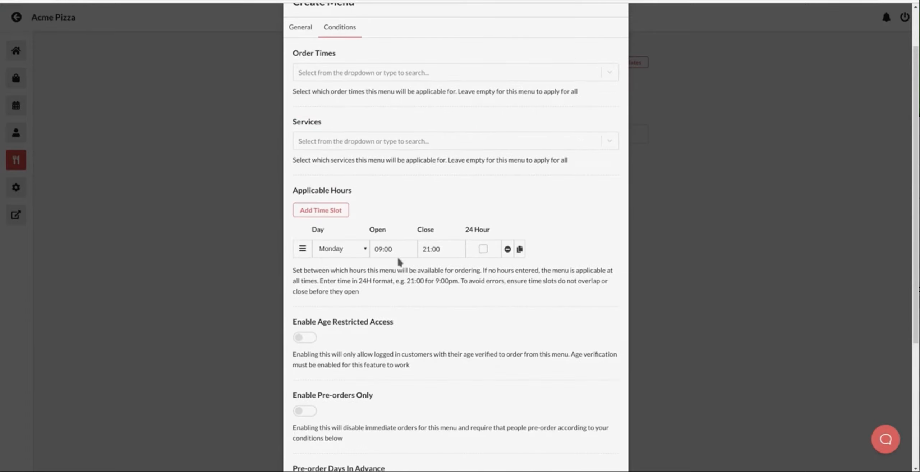
{"action": "left_click", "coordinate": [507, 249]}
{"action": "scroll", "coordinate": [344, 233], "scroll_direction": "down", "scroll_amount": 4}
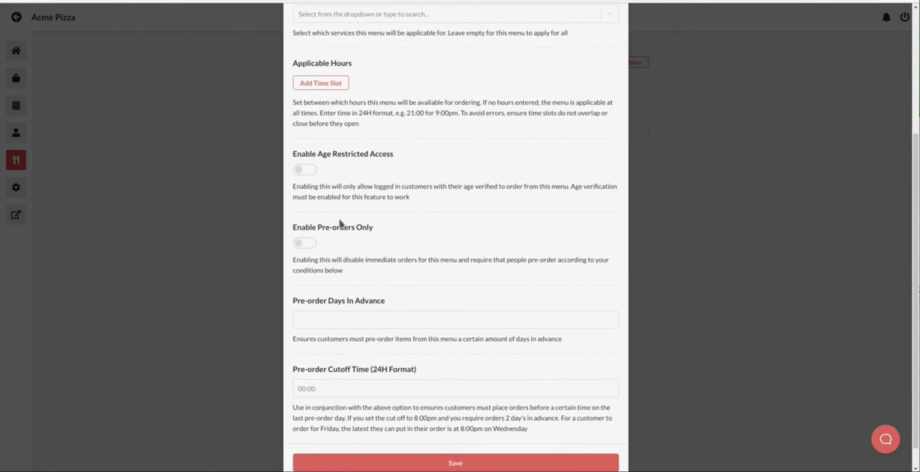
{"action": "left_click", "coordinate": [302, 169]}
{"action": "left_click", "coordinate": [305, 170]}
Enable pre-orders only for the menu, with 5 days in advance and a cutoff time of 21:00
{"action": "scroll", "coordinate": [310, 221], "scroll_direction": "down", "scroll_amount": 1}
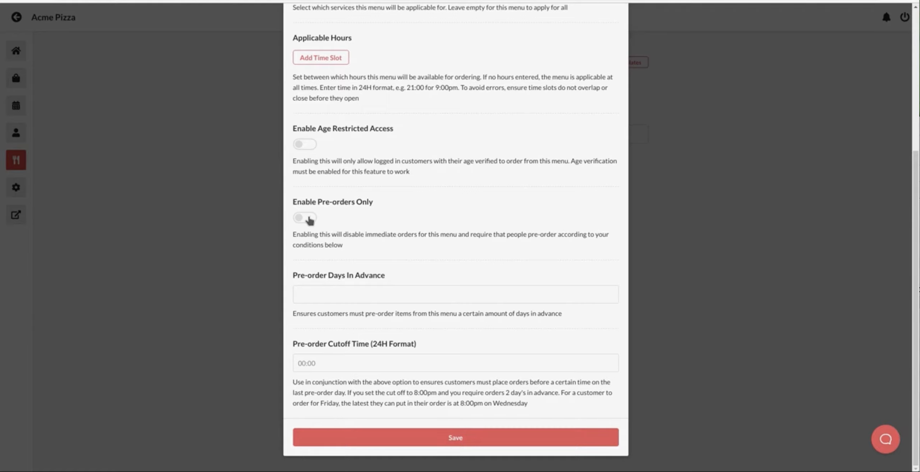
{"action": "left_click", "coordinate": [310, 219]}
{"action": "left_click", "coordinate": [354, 295]}
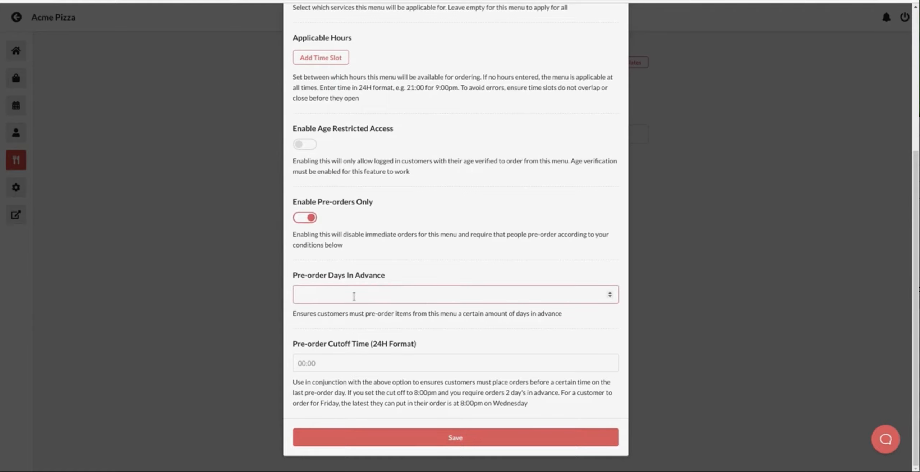
{"action": "type", "text": "5"}
{"action": "left_click", "coordinate": [355, 358]}
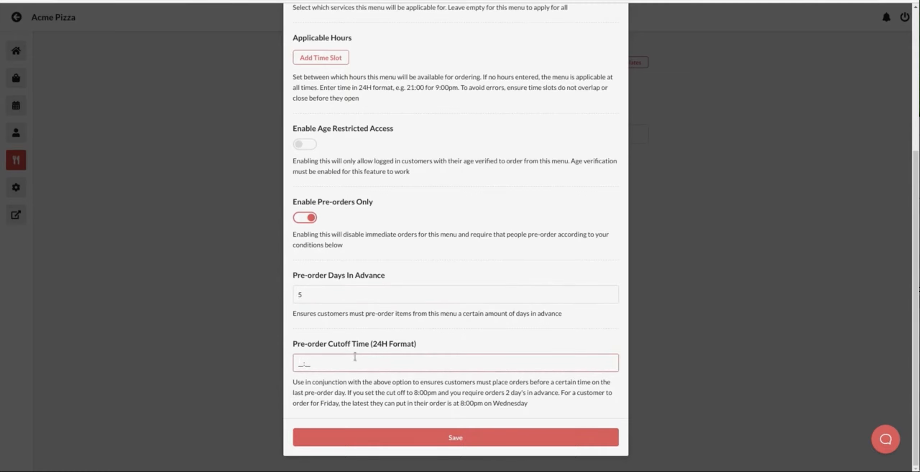
{"action": "type", "text": "2100"}
Clear the pre-order cutoff time and days in advance, and disable pre-orders only
{"action": "left_click_drag", "start_coordinate": [299, 362], "coordinate": [329, 363]}
{"action": "key", "text": "BackSpace"}
{"action": "left_click", "coordinate": [341, 294]}
{"action": "key", "text": "BackSpace"}
{"action": "left_click", "coordinate": [309, 220]}
Change the new menu's name to Menu and save it
{"action": "scroll", "coordinate": [310, 225], "scroll_direction": "up", "scroll_amount": 5}
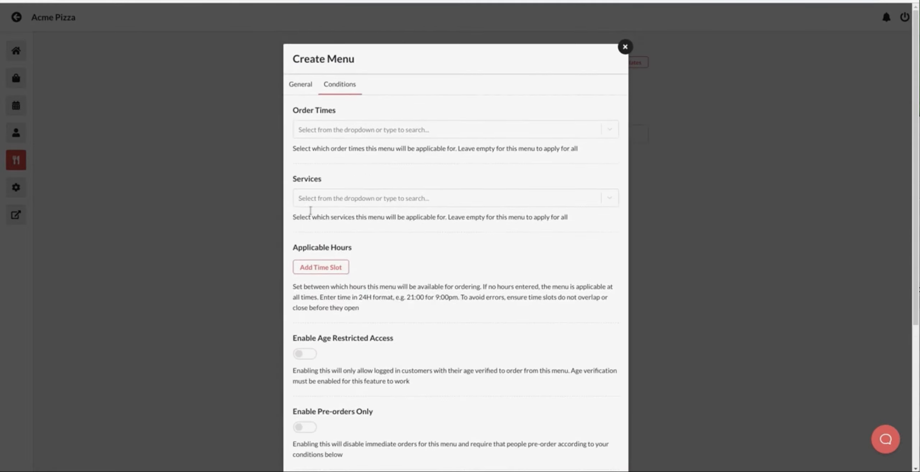
{"action": "left_click", "coordinate": [303, 85]}
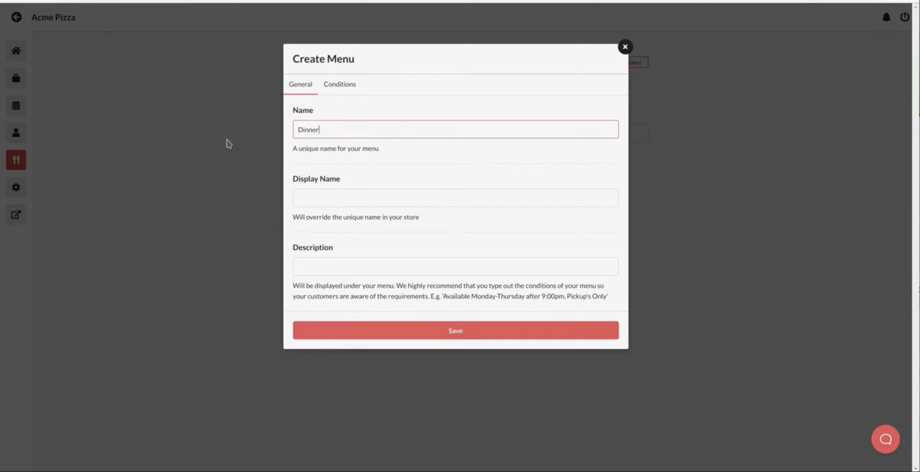
{"action": "key", "text": "ctrl+a"}
{"action": "type", "text": "Menu"}
{"action": "left_click", "coordinate": [499, 329]}
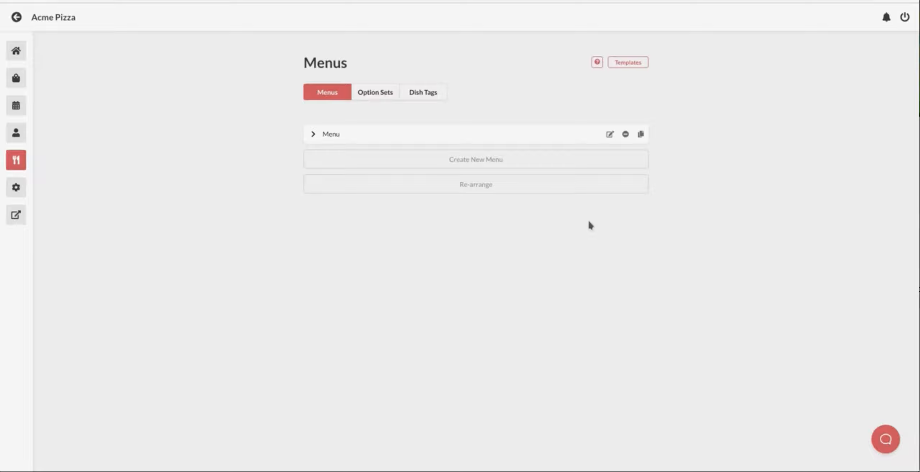
Create a category named Sandwiches in Menu, leaving its display name empty
{"action": "left_click", "coordinate": [526, 138]}
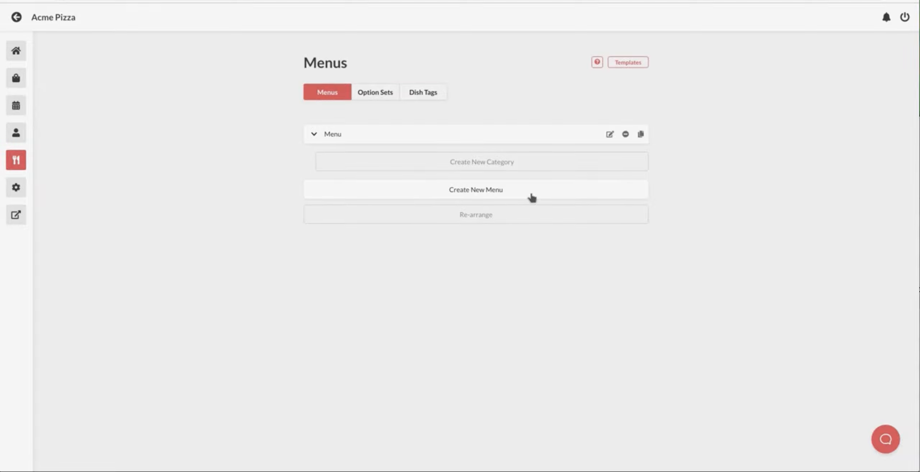
{"action": "left_click", "coordinate": [547, 165]}
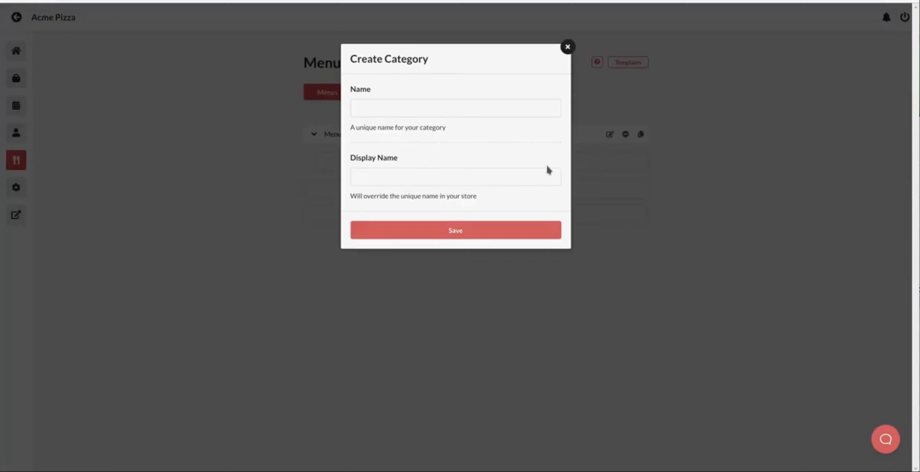
{"action": "left_click", "coordinate": [460, 109]}
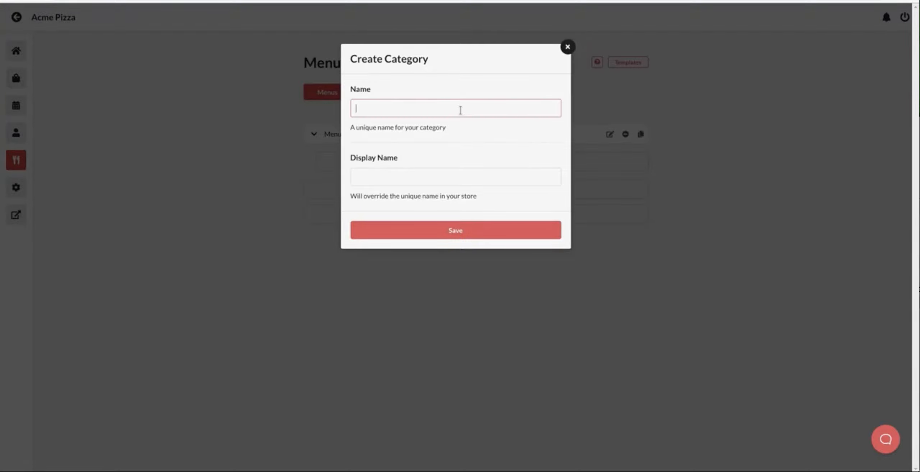
{"action": "type", "text": "Sandwiches"}
{"action": "left_click", "coordinate": [419, 153]}
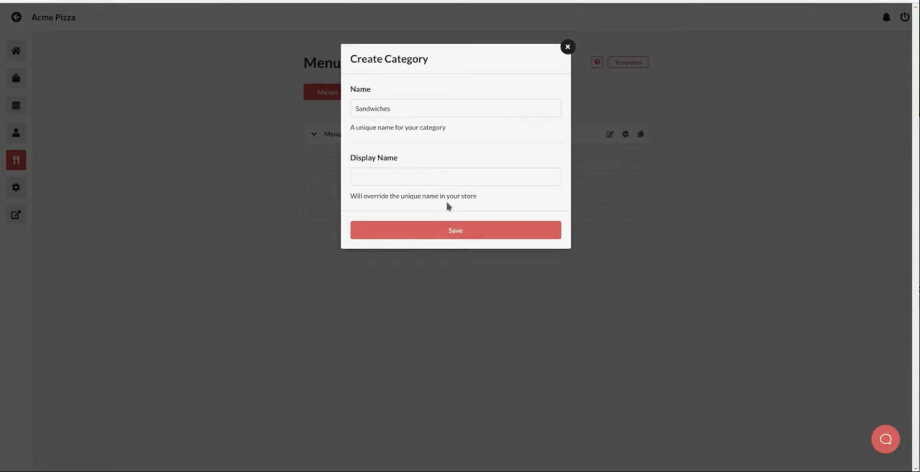
{"action": "left_click", "coordinate": [481, 233]}
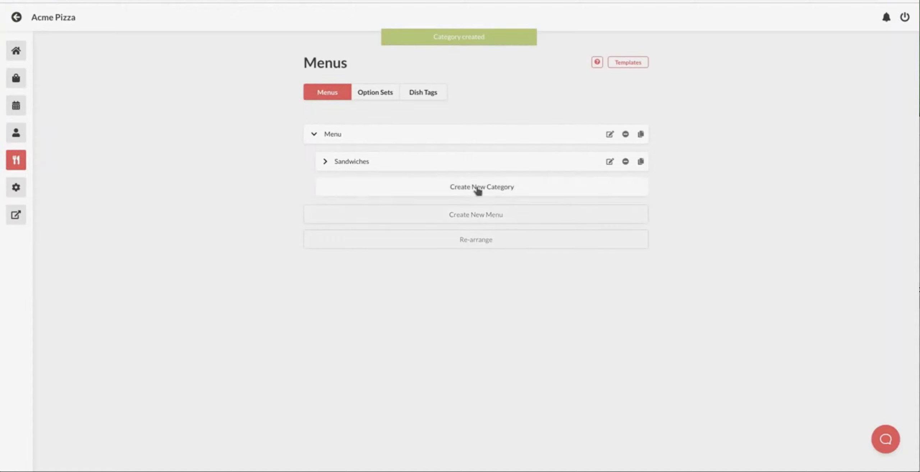
Create a second category named Pizzas in the same menu
{"action": "left_click", "coordinate": [476, 187]}
{"action": "left_click", "coordinate": [434, 110]}
{"action": "type", "text": "Pizzas"}
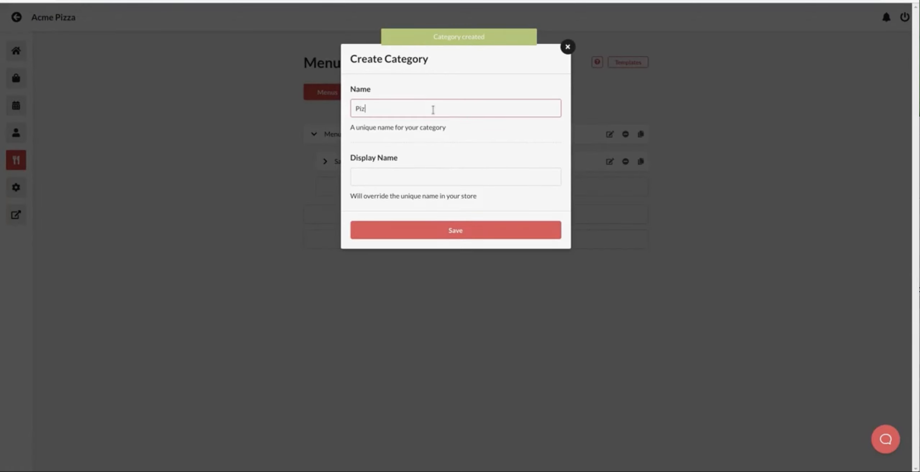
{"action": "left_click", "coordinate": [488, 229]}
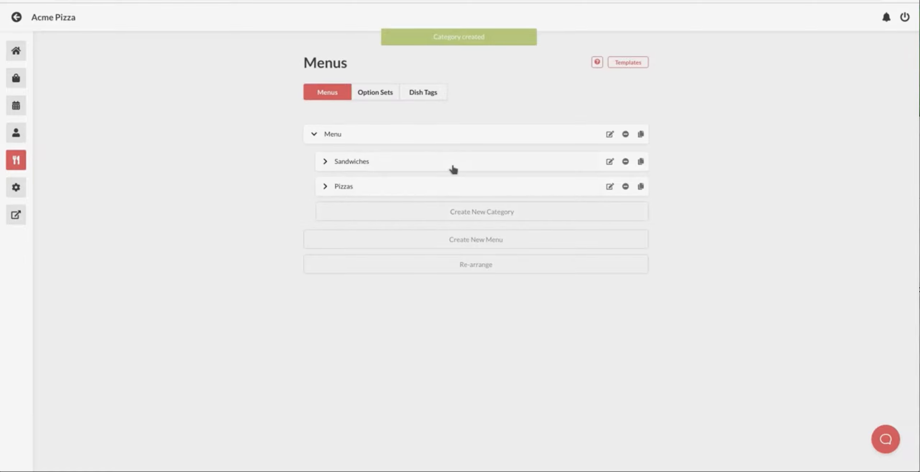
Start a new standard dish in the Sandwiches category named Ham Sandwich with a price of $9.50
{"action": "left_click", "coordinate": [496, 162]}
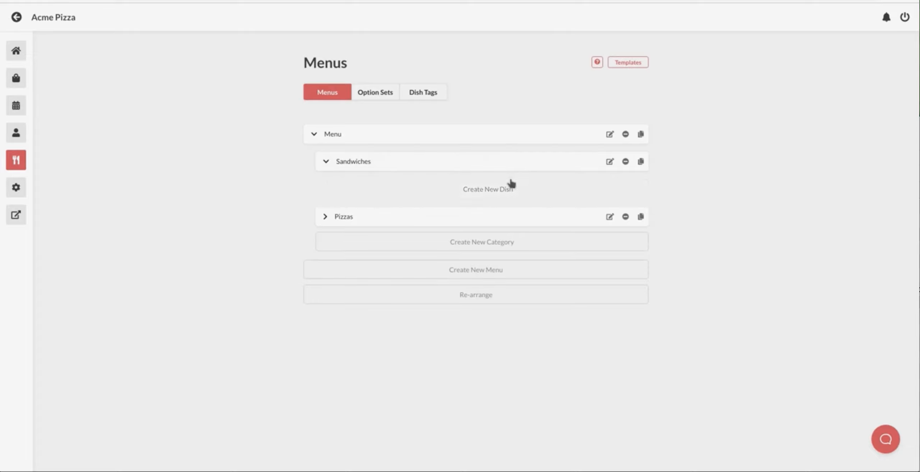
{"action": "left_click", "coordinate": [525, 193]}
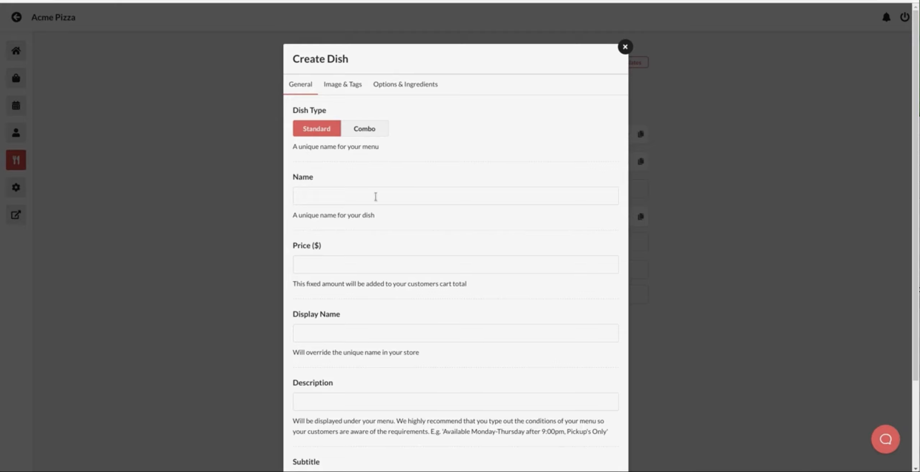
{"action": "left_click", "coordinate": [376, 196]}
{"action": "type", "text": "Ham "}
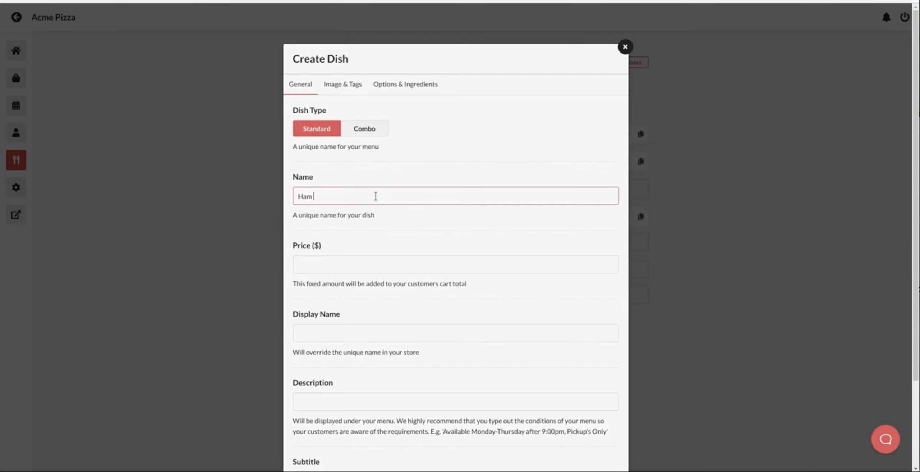
{"action": "type", "text": "Sandwich"}
{"action": "scroll", "coordinate": [385, 216], "scroll_direction": "down", "scroll_amount": 1}
{"action": "left_click", "coordinate": [373, 236]}
{"action": "type", "text": "9.50"}
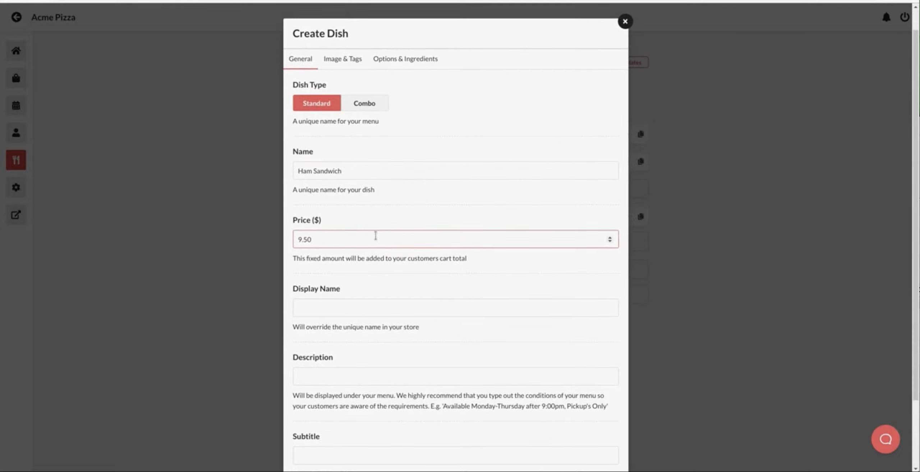
Give the dish the description "Amazing bread filled with lots of ham", leave the subtitle empty, and save it
{"action": "scroll", "coordinate": [378, 245], "scroll_direction": "down", "scroll_amount": 3}
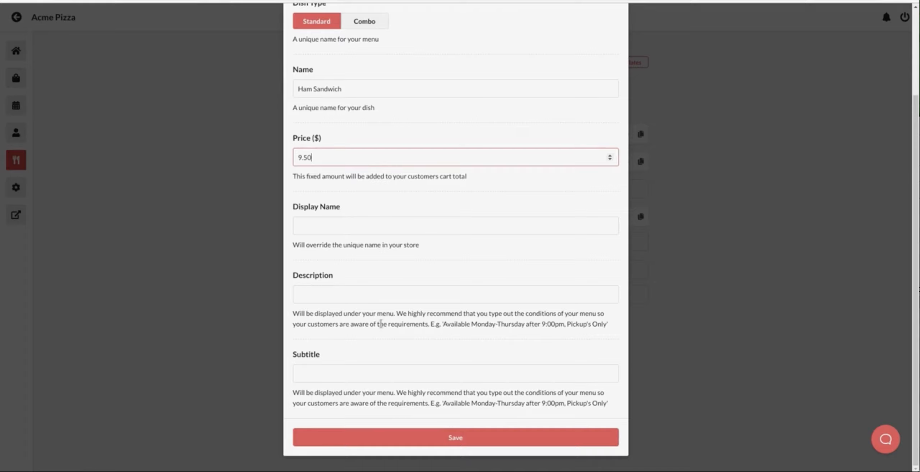
{"action": "left_click", "coordinate": [337, 299]}
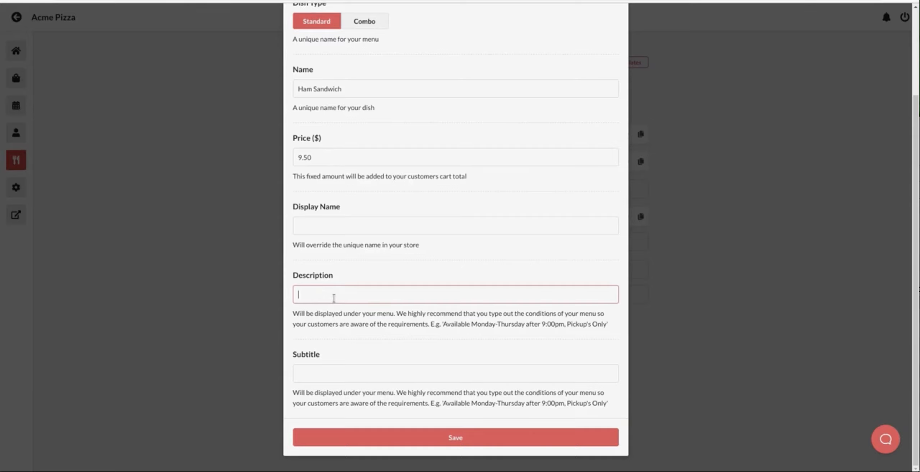
{"action": "type", "text": "Amazing bread filled with lots of ham"}
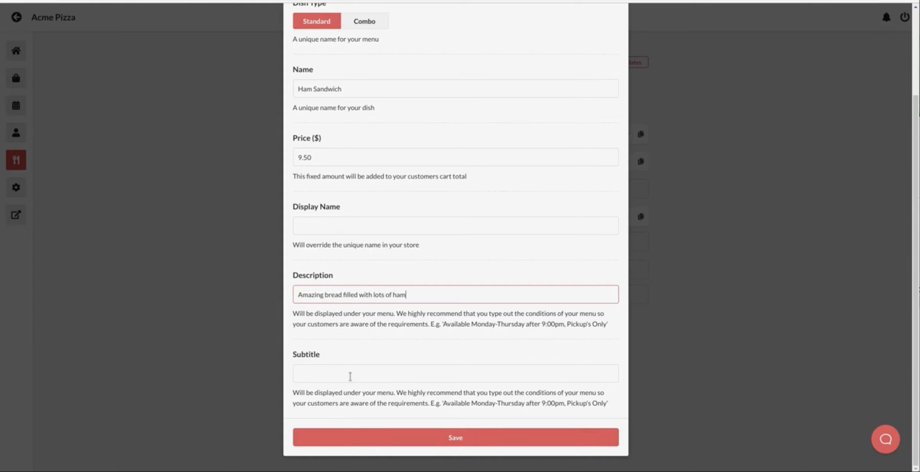
{"action": "left_click", "coordinate": [377, 375]}
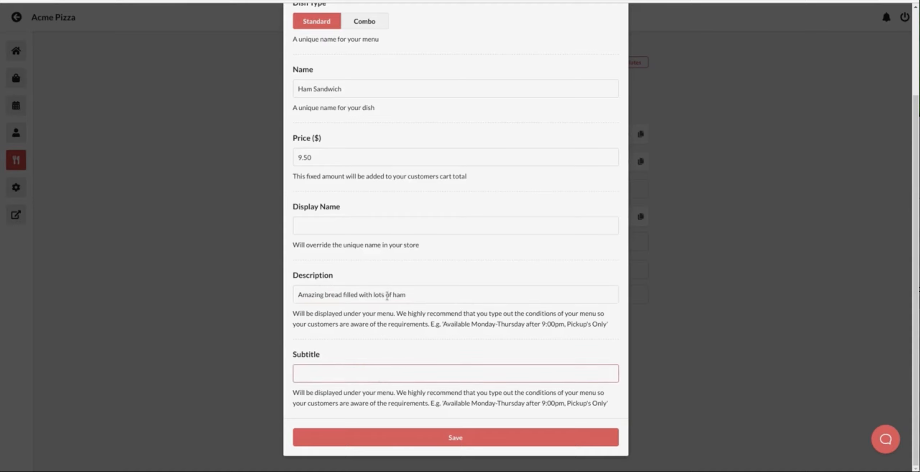
{"action": "left_click", "coordinate": [484, 442]}
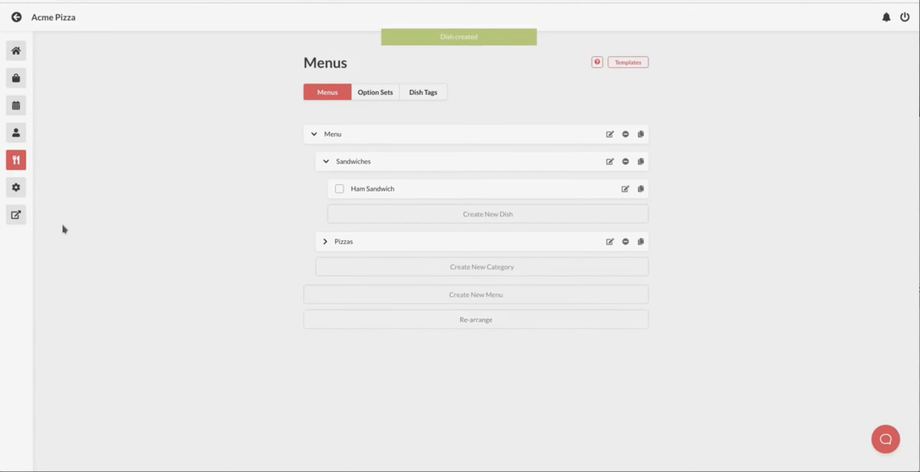
Check the public store page for the Ham Sandwich and the menu categories, expanding Pizzas in the menu editor to compare
{"action": "left_click", "coordinate": [21, 215]}
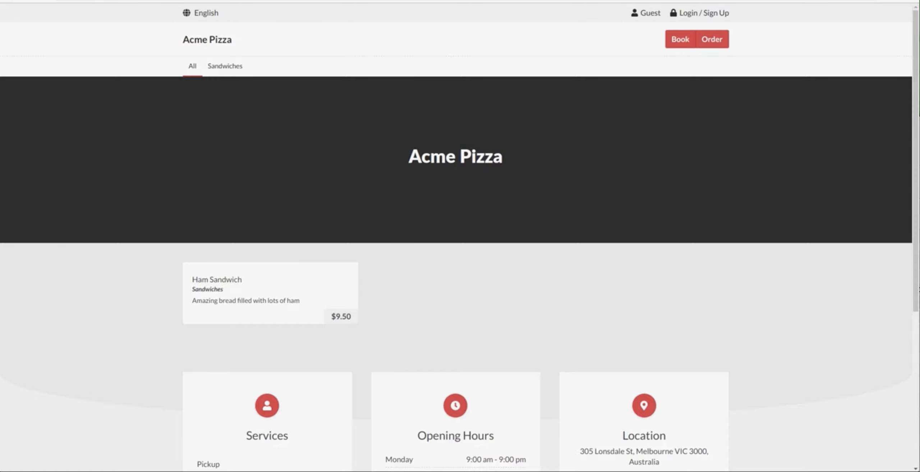
{"action": "left_click", "coordinate": [72, 0]}
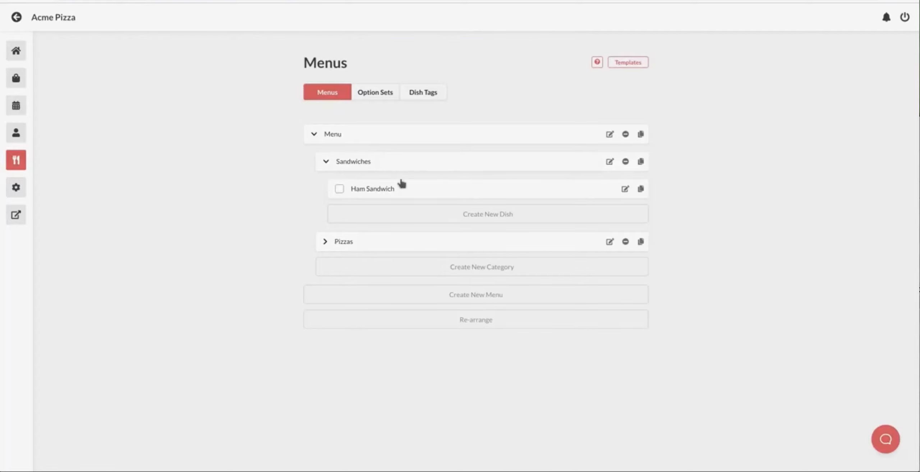
{"action": "left_click", "coordinate": [414, 241]}
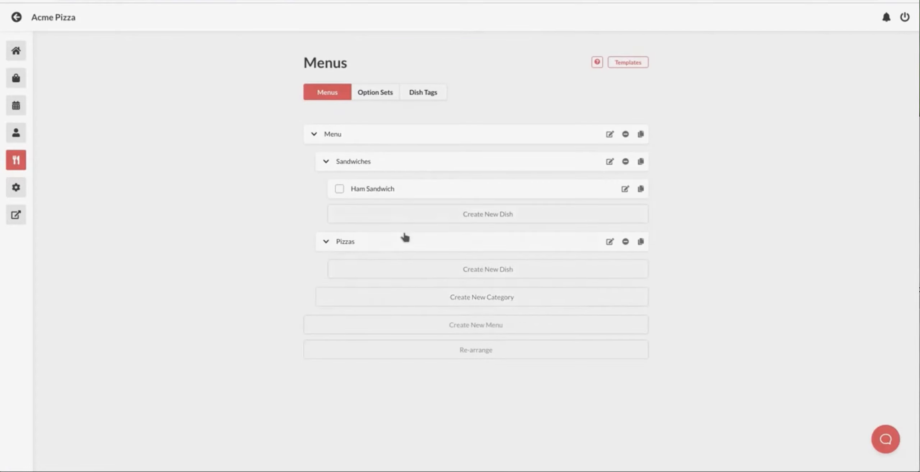
{"action": "left_click", "coordinate": [175, 0]}
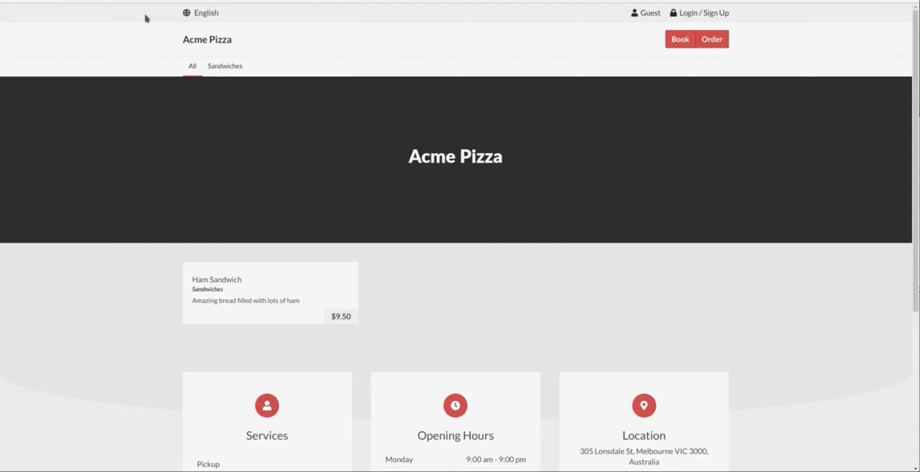
{"action": "left_click", "coordinate": [148, 1]}
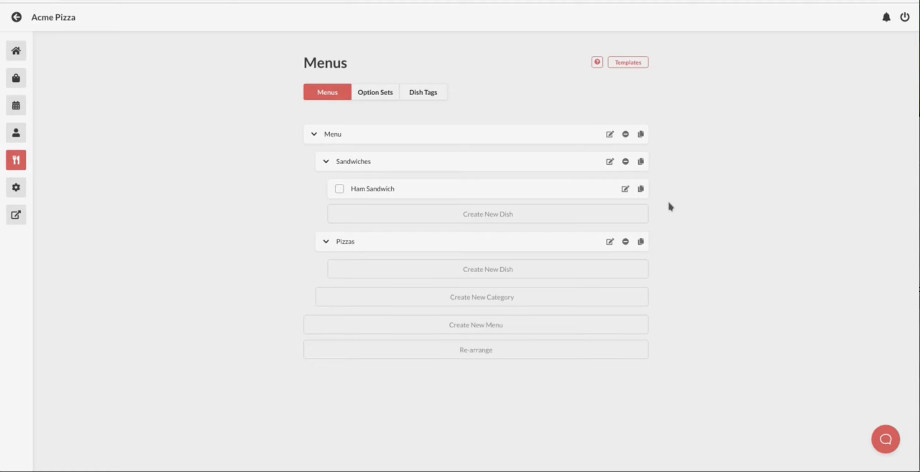
Start another dish in the Sandwiches category named Grilled Chicken Sandwich with a price of $12.50
{"action": "left_click", "coordinate": [613, 218]}
{"action": "left_click", "coordinate": [429, 196]}
{"action": "type", "text": "Grill"}
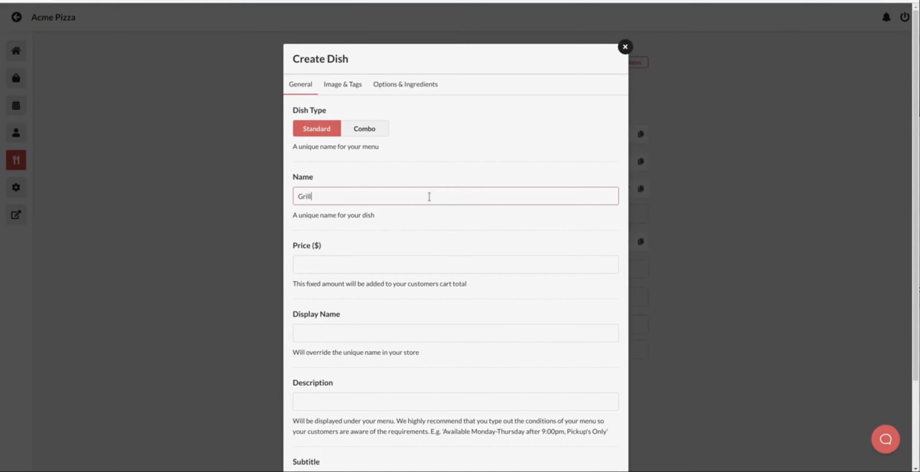
{"action": "type", "text": "ed Chicken Sandwich"}
{"action": "key", "text": "Tab"}
{"action": "type", "text": "12.50"}
Enter the description "Lots of grilled chicken with lettuce and mayo" and subtitle "Most Popular!", and open the dish's image settings
{"action": "key", "text": "Tab"}
{"action": "key", "text": "Tab"}
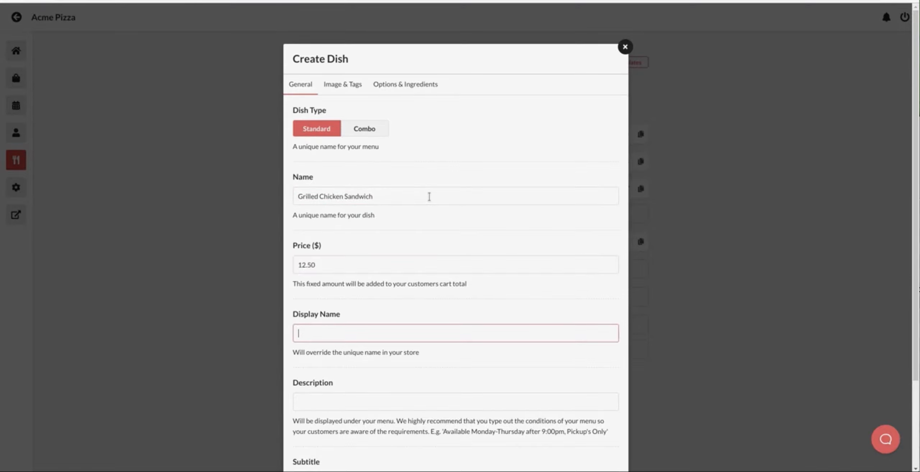
{"action": "type", "text": "Lots of"}
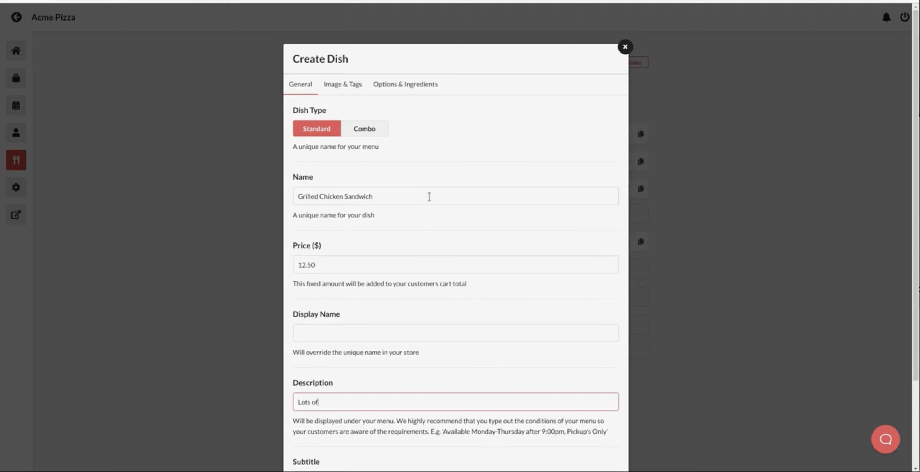
{"action": "type", "text": " grilled chicken with lettuce and mayo"}
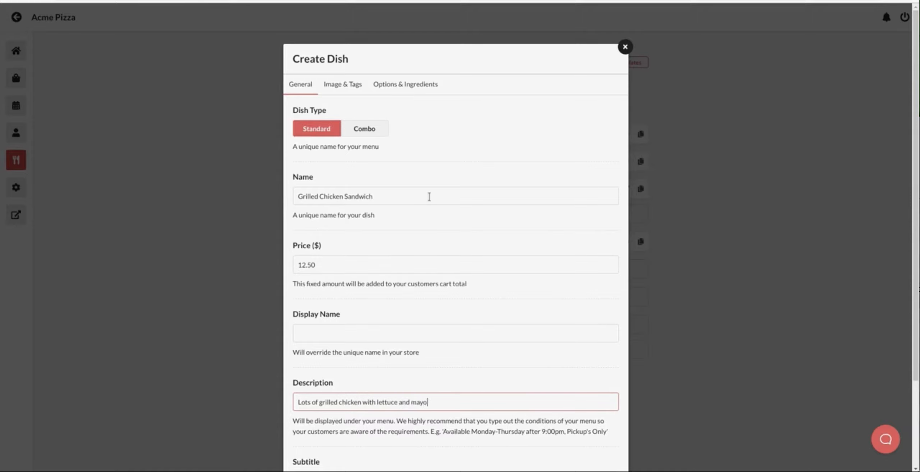
{"action": "key", "text": "Tab"}
{"action": "scroll", "coordinate": [473, 246], "scroll_direction": "down", "scroll_amount": 3}
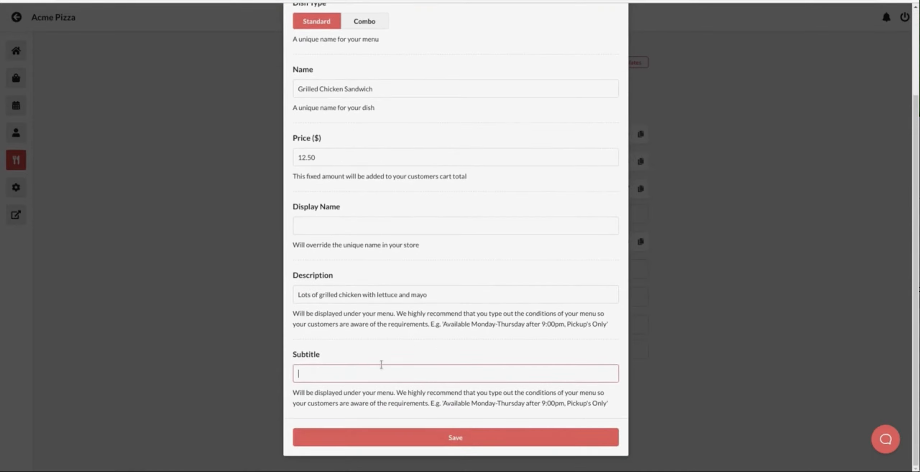
{"action": "type", "text": "Most Popular!"}
{"action": "scroll", "coordinate": [424, 336], "scroll_direction": "up", "scroll_amount": 3}
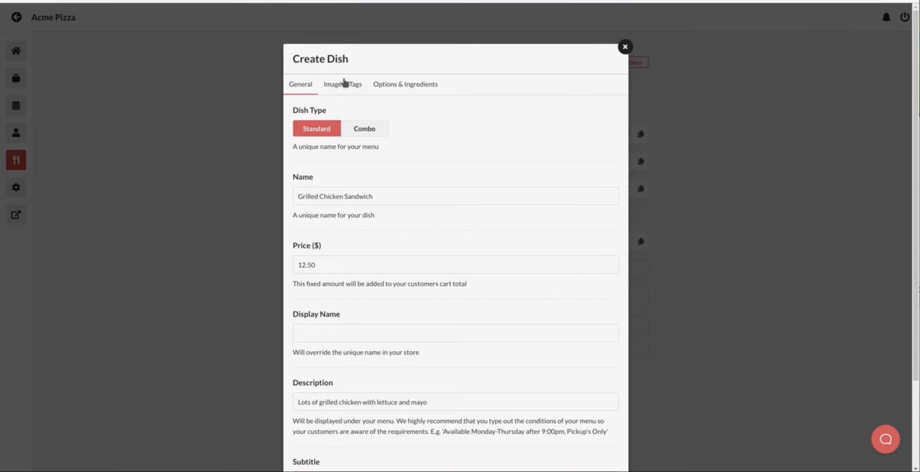
{"action": "left_click", "coordinate": [345, 85]}
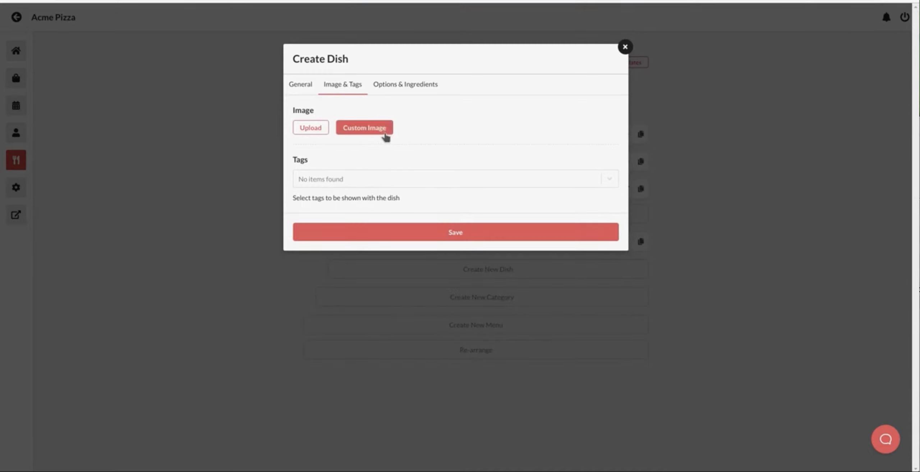
{"action": "left_click", "coordinate": [384, 132]}
{"action": "left_click", "coordinate": [316, 128]}
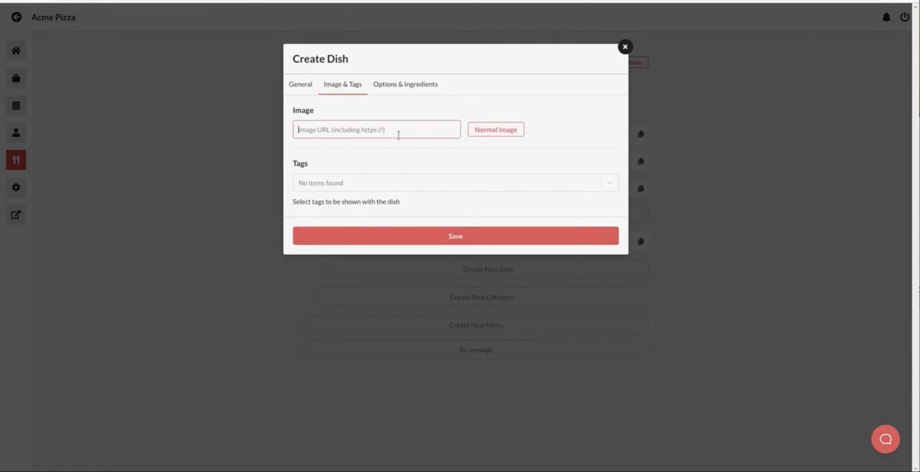
{"action": "left_click", "coordinate": [516, 133]}
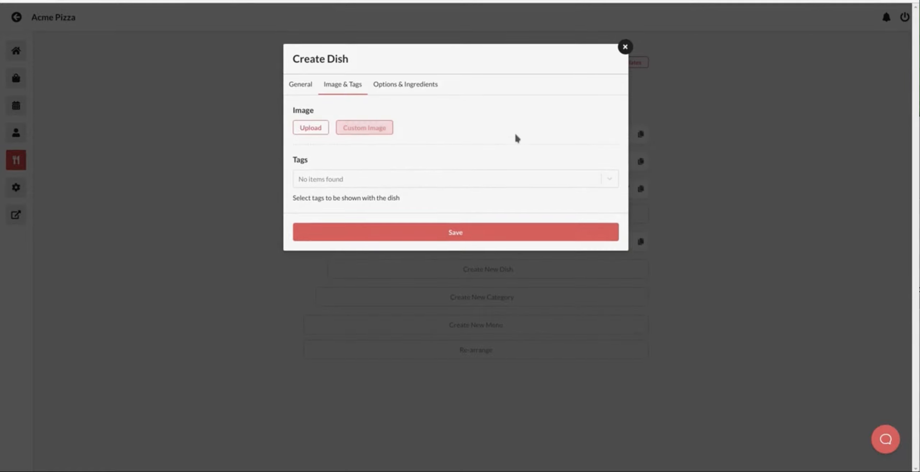
Upload the local file "grill - chicken sandwich.jpg" as the image of the new dish
{"action": "left_click", "coordinate": [318, 130]}
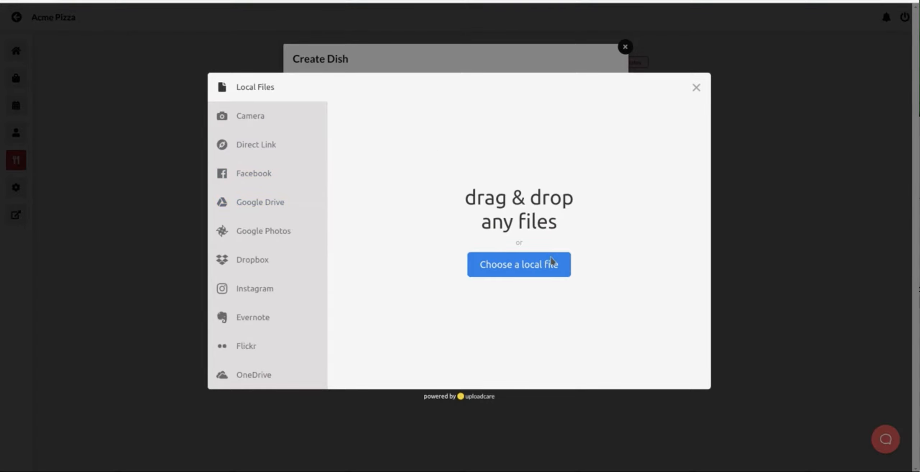
{"action": "left_click", "coordinate": [555, 268]}
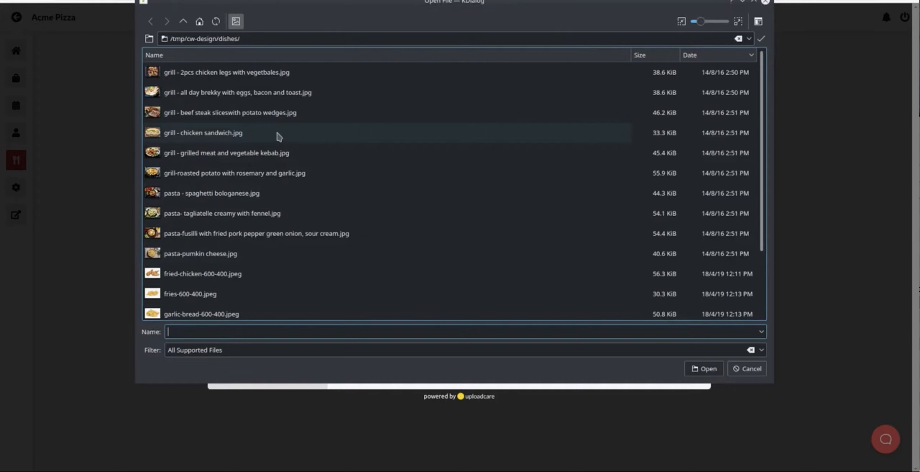
{"action": "double_click", "coordinate": [284, 134]}
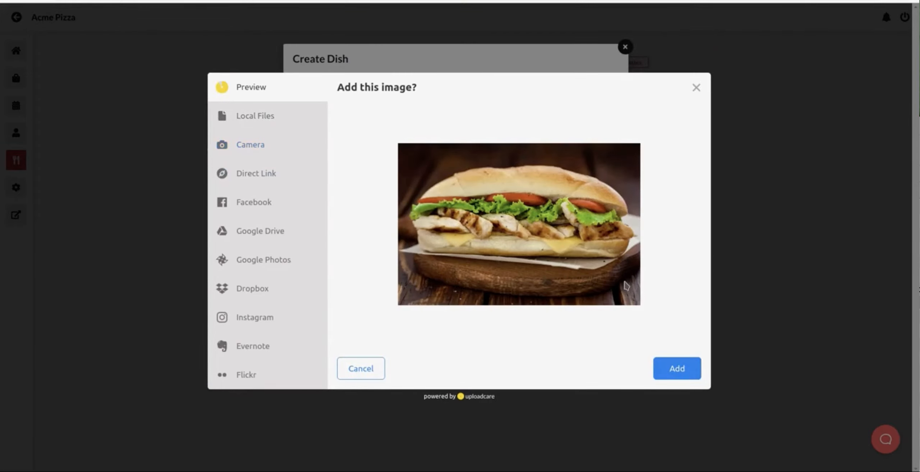
{"action": "left_click", "coordinate": [693, 372]}
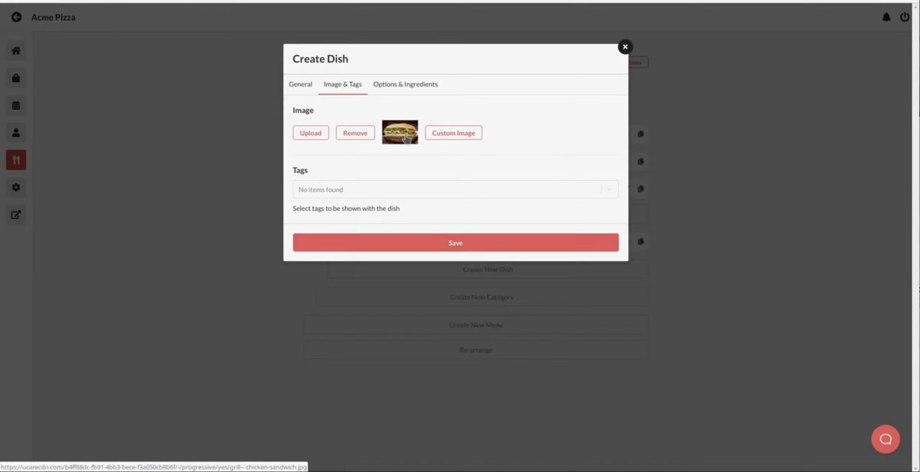
Add the ingredients Grilled Chicken, Lettuce and Mayo to the new dish and save it
{"action": "left_click", "coordinate": [408, 93]}
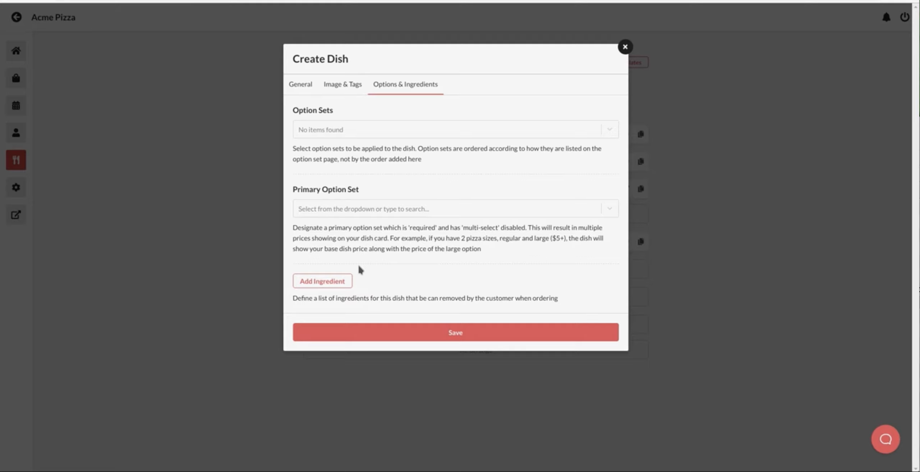
{"action": "left_click", "coordinate": [350, 284]}
{"action": "left_click", "coordinate": [351, 284]}
{"action": "left_click", "coordinate": [351, 284]}
{"action": "left_click", "coordinate": [369, 304]}
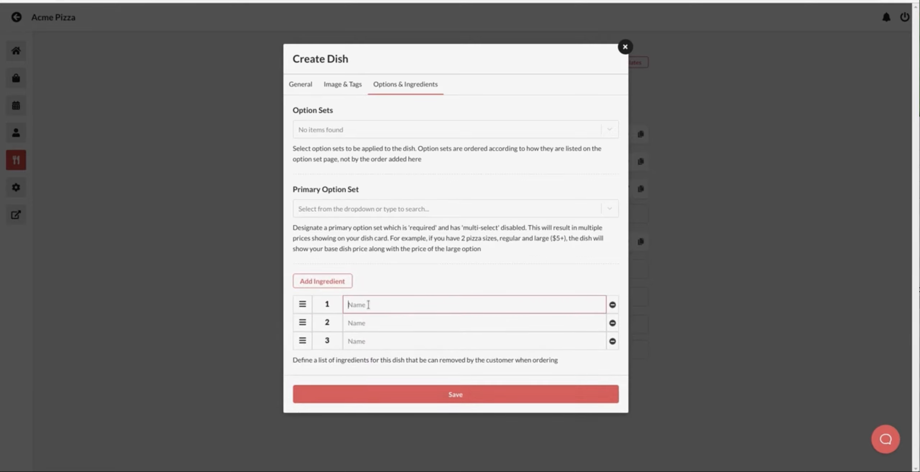
{"action": "type", "text": "Grilled Chicken"}
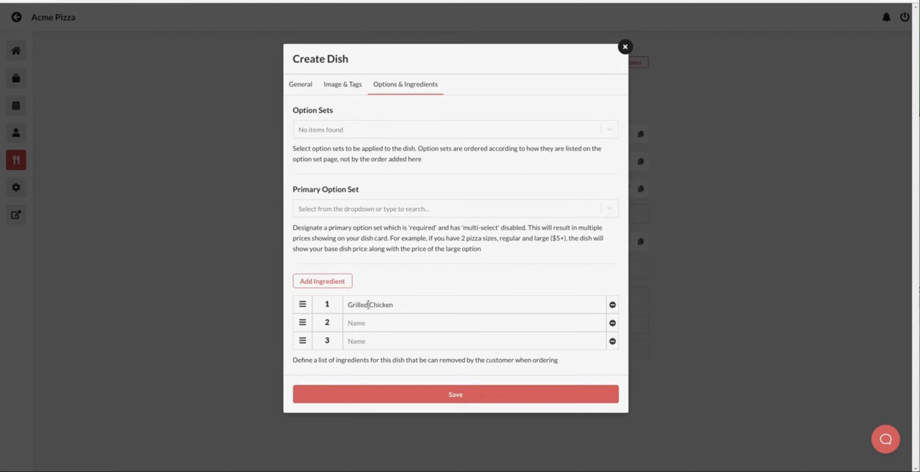
{"action": "key", "text": "Tab"}
{"action": "type", "text": "Lettuce"}
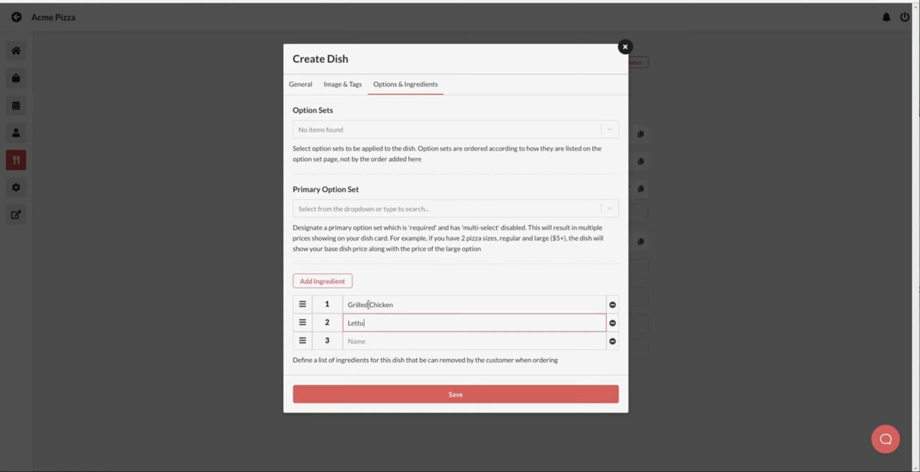
{"action": "key", "text": "Tab"}
{"action": "key", "text": "Tab"}
{"action": "type", "text": "Mayo"}
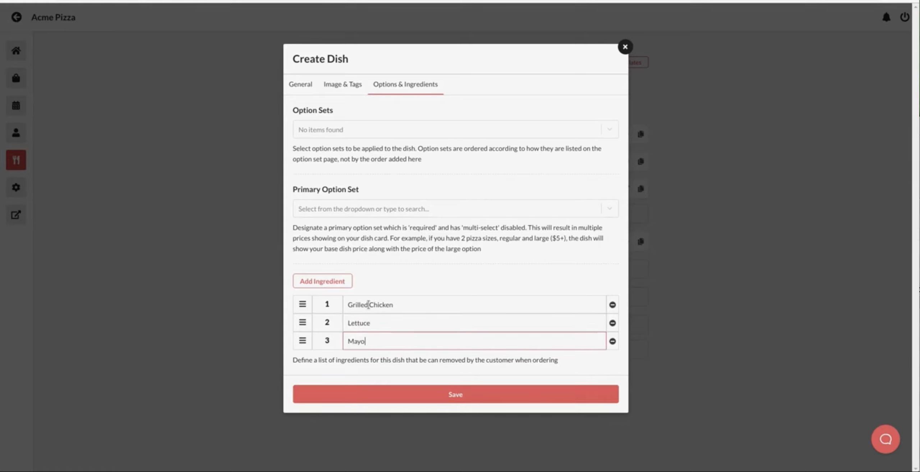
{"action": "left_click", "coordinate": [450, 394]}
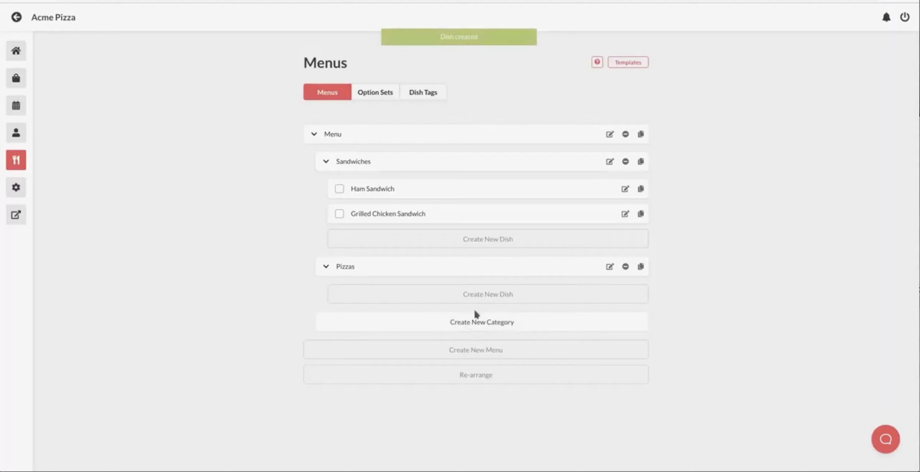
Start a dish in the Pizzas category named Veggie Pizza, priced at $9.95, with the description "Onion and tomato with herbs"
{"action": "left_click", "coordinate": [565, 303]}
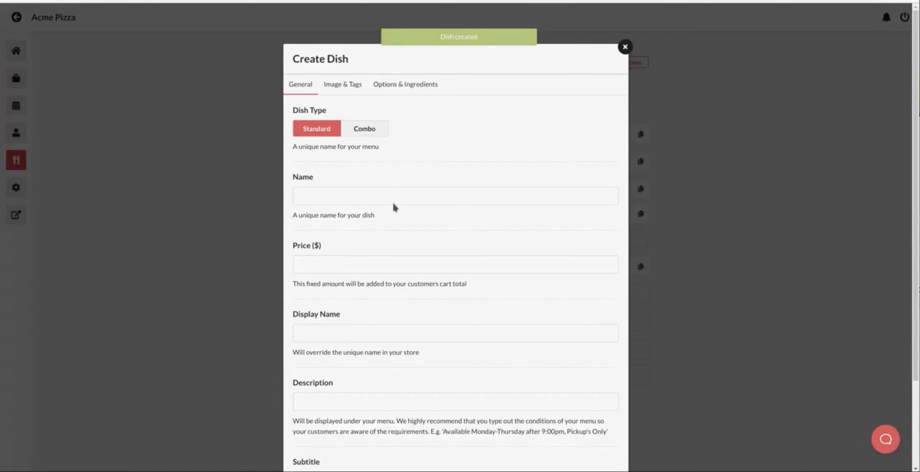
{"action": "left_click", "coordinate": [395, 191]}
{"action": "type", "text": "Veggie Pizza"}
{"action": "key", "text": "Tab"}
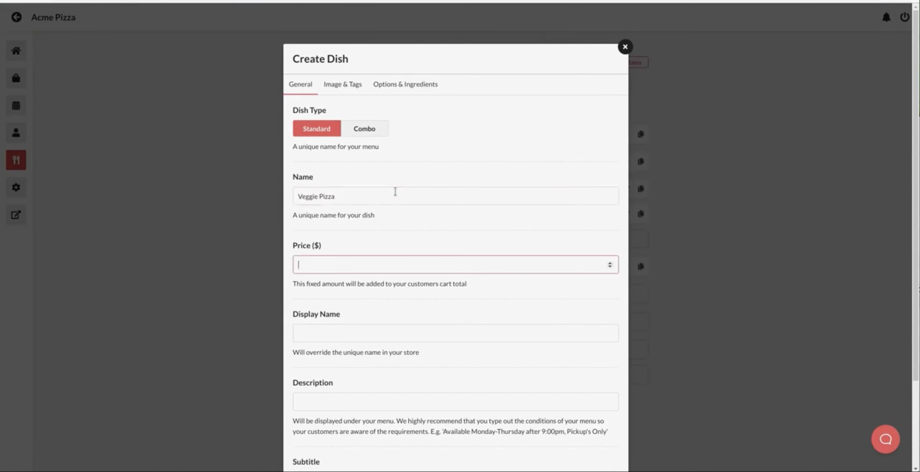
{"action": "type", "text": "9.95"}
{"action": "scroll", "coordinate": [381, 288], "scroll_direction": "down", "scroll_amount": 3}
{"action": "left_click", "coordinate": [380, 289]}
{"action": "type", "text": "Onion and tomato on a base"}
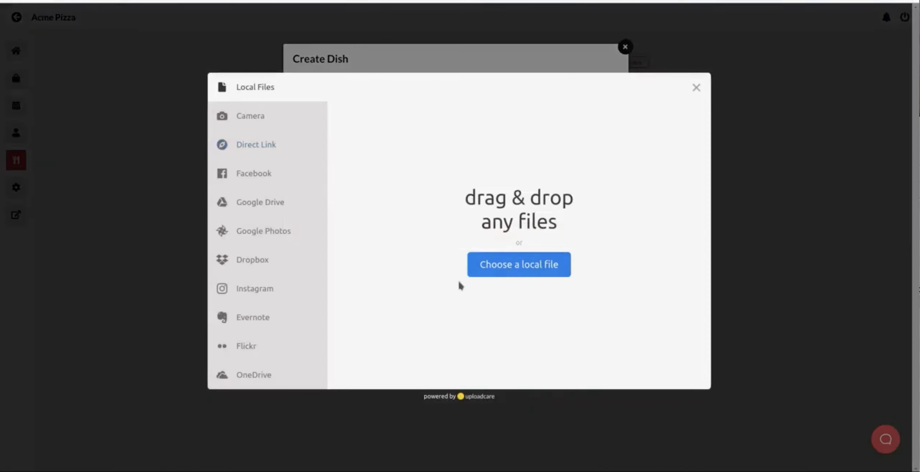
Upload a local pizza image for the Veggie Pizza, add the ingredients Onion and Tomato, and save the dish
{"action": "left_click", "coordinate": [521, 262]}
{"action": "scroll", "coordinate": [254, 300], "scroll_direction": "down", "scroll_amount": 2}
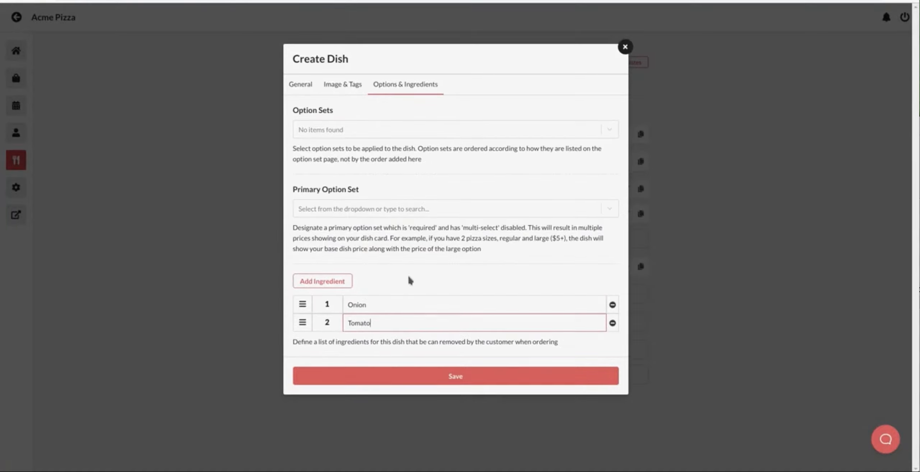
{"action": "left_click", "coordinate": [473, 376]}
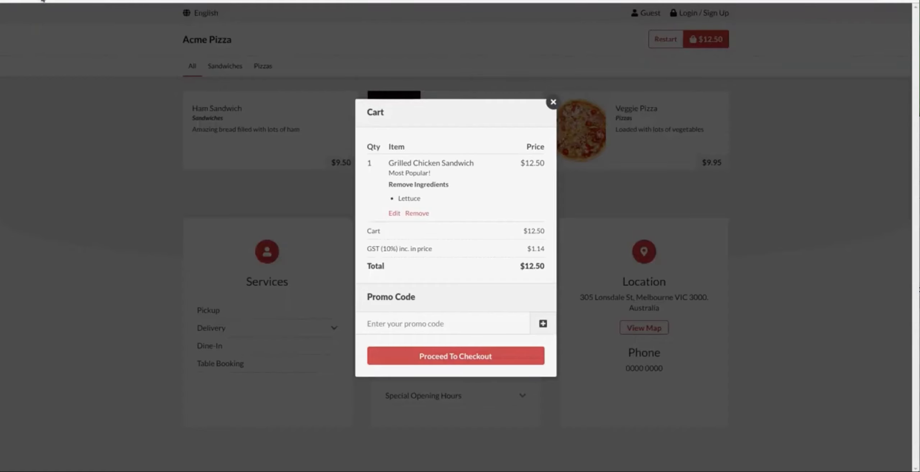
Check the new dishes on the public store page, filtering by Sandwiches and returning to all categories
{"action": "left_click", "coordinate": [42, 1]}
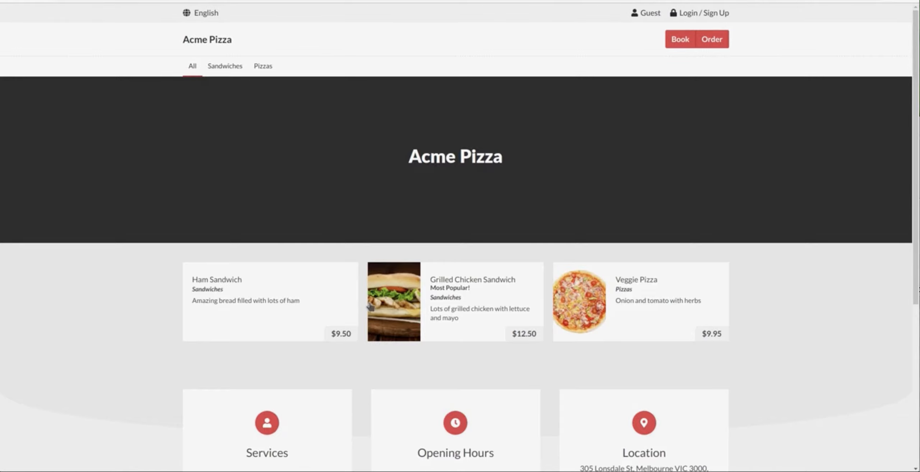
{"action": "left_click", "coordinate": [222, 72]}
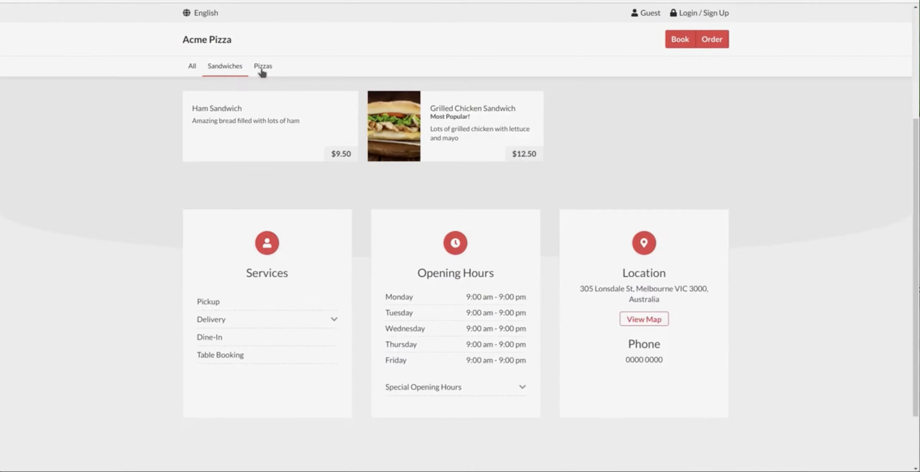
{"action": "left_click", "coordinate": [191, 69]}
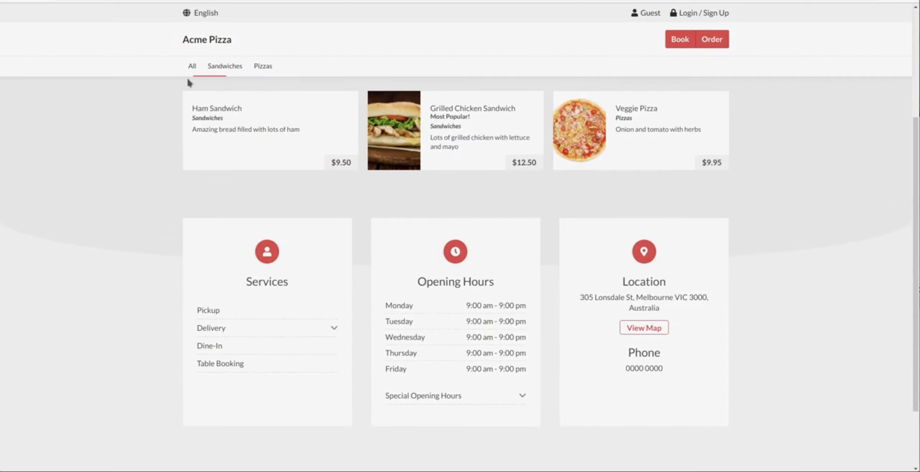
Start a test order on the store page with the Pickup service, timed for now
{"action": "left_click", "coordinate": [701, 45]}
{"action": "left_click", "coordinate": [374, 248]}
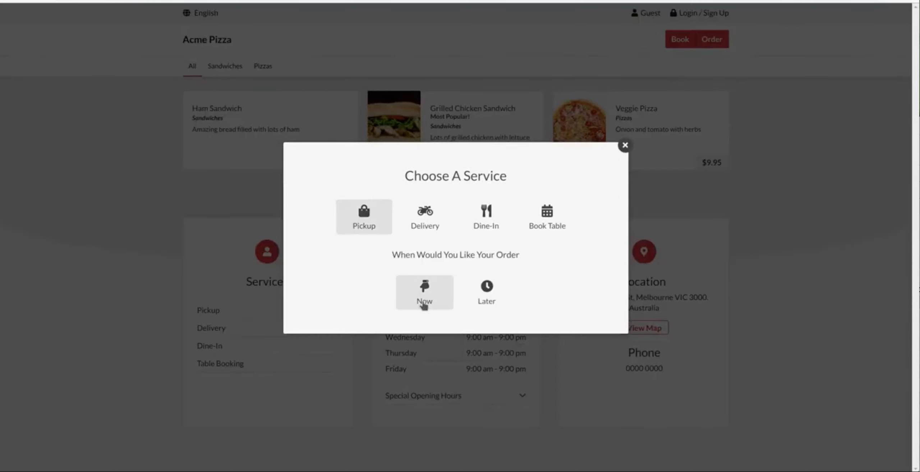
{"action": "left_click", "coordinate": [425, 300]}
{"action": "left_click", "coordinate": [453, 318]}
Add a Grilled Chicken Sandwich without the Grilled Chicken and Lettuce ingredients to the cart, and review the cart
{"action": "left_click", "coordinate": [461, 169]}
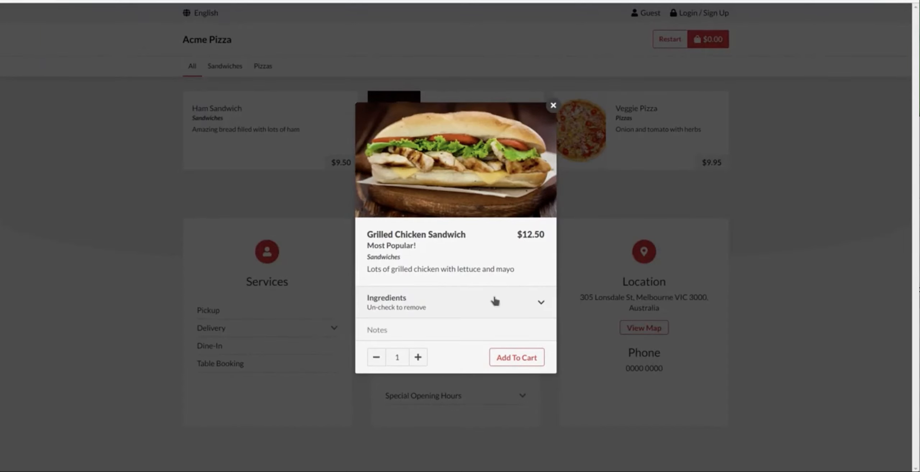
{"action": "left_click", "coordinate": [503, 304]}
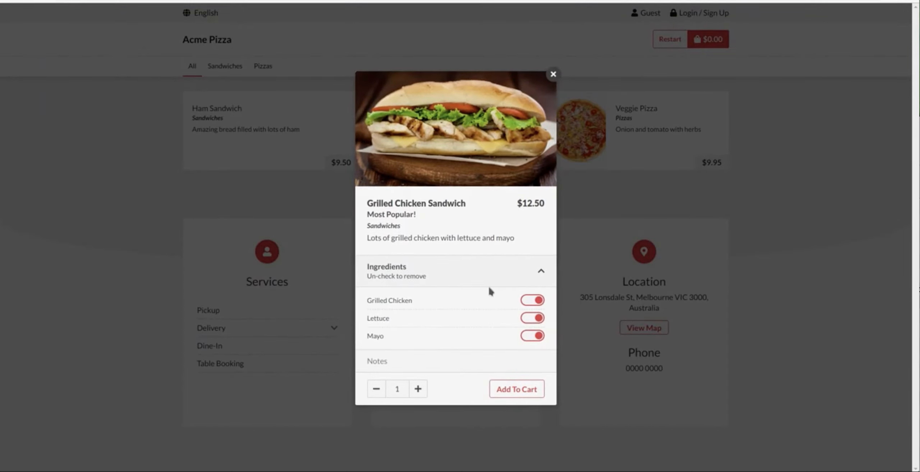
{"action": "left_click", "coordinate": [494, 304]}
{"action": "left_click", "coordinate": [494, 318]}
{"action": "left_click", "coordinate": [523, 389]}
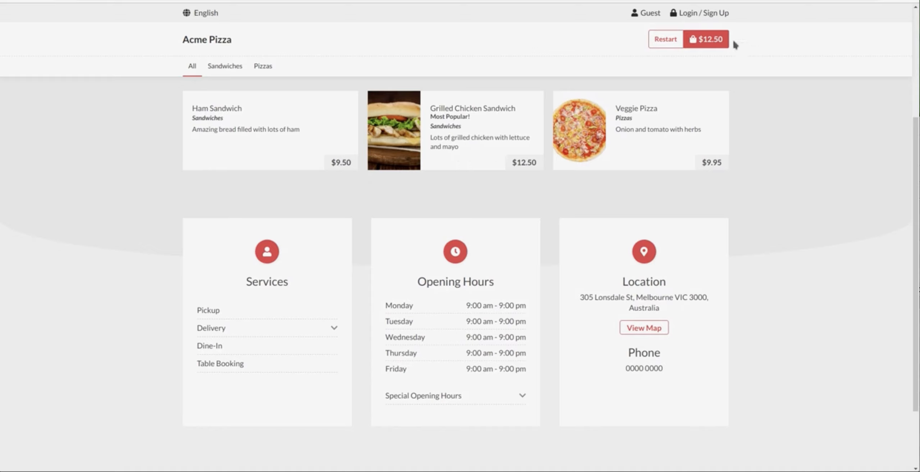
{"action": "left_click", "coordinate": [713, 39]}
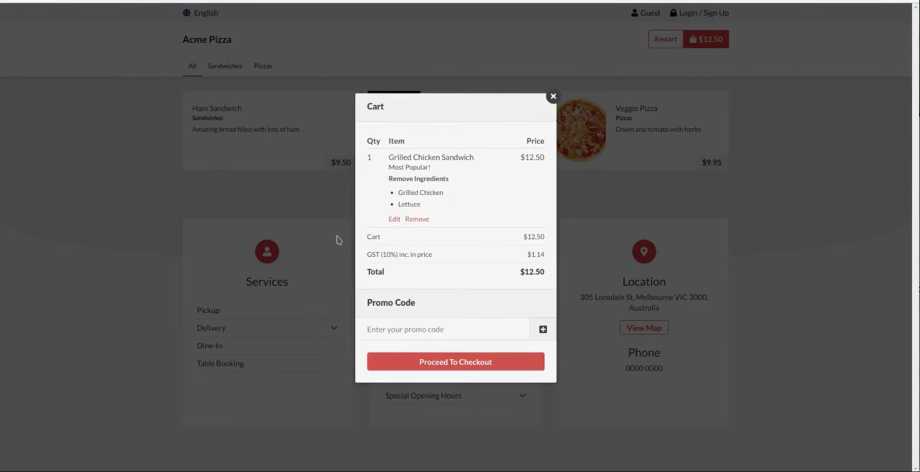
{"action": "left_click", "coordinate": [144, 145]}
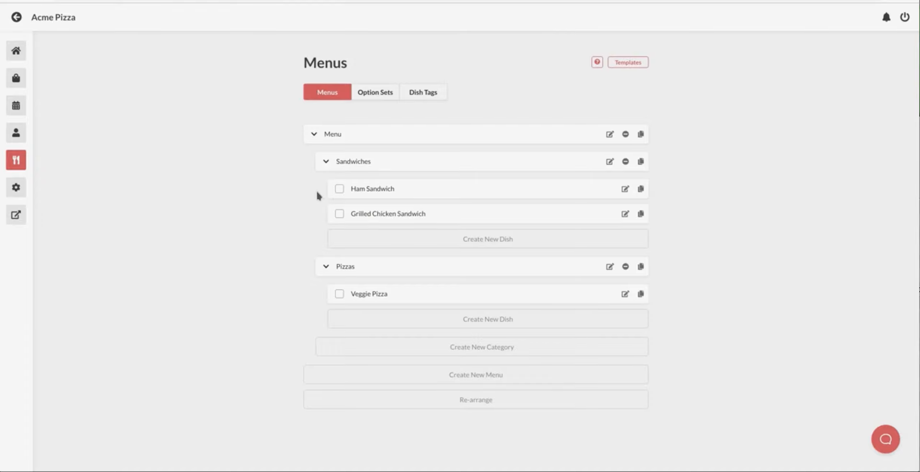
Mark only the Ham Sandwich as No Stock in the menu editor and view the public store page
{"action": "left_click", "coordinate": [339, 189]}
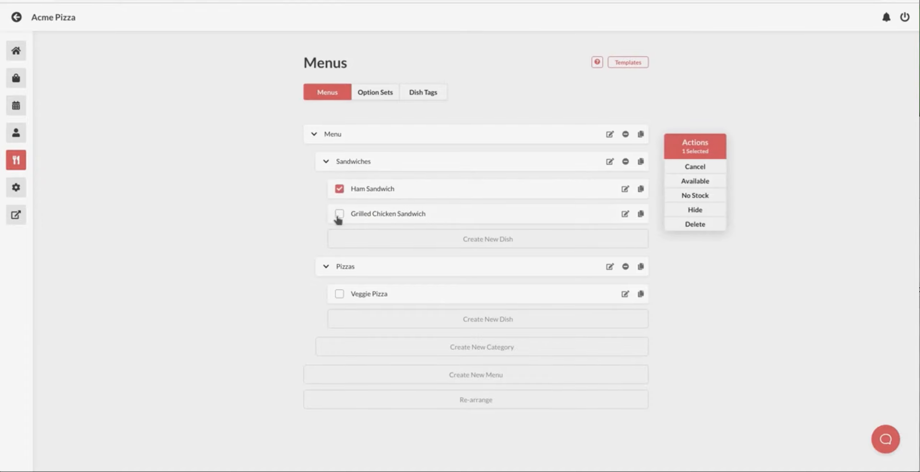
{"action": "left_click", "coordinate": [339, 213]}
{"action": "left_click", "coordinate": [339, 294]}
{"action": "left_click", "coordinate": [339, 214]}
{"action": "left_click", "coordinate": [340, 293]}
{"action": "left_click", "coordinate": [717, 199]}
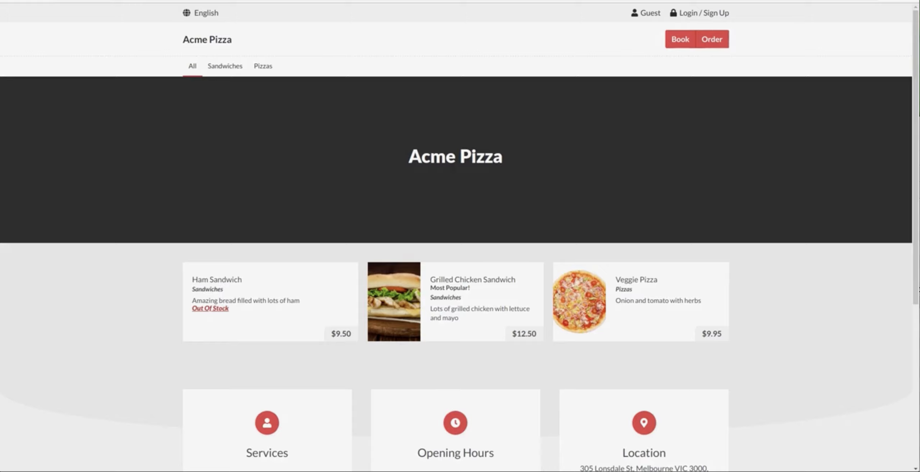
Return to the menu editor and set the Ham Sandwich back to Available
{"action": "key", "text": "ctrl+shift+Tab"}
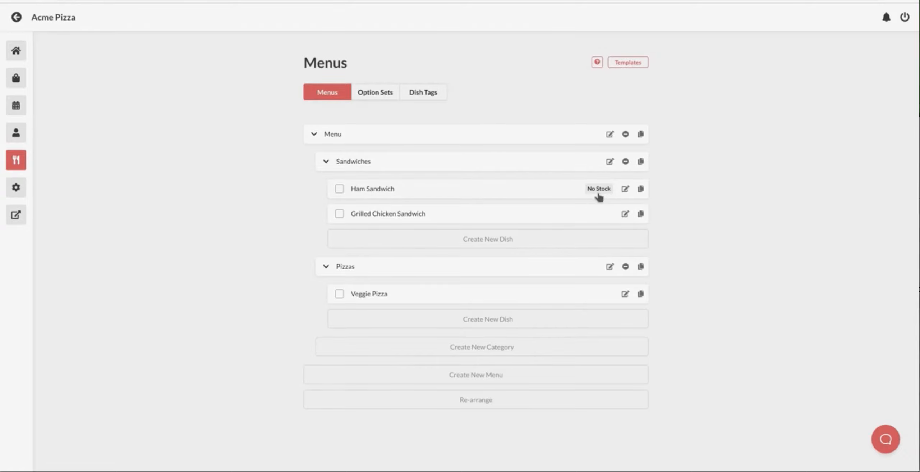
{"action": "left_click", "coordinate": [339, 189]}
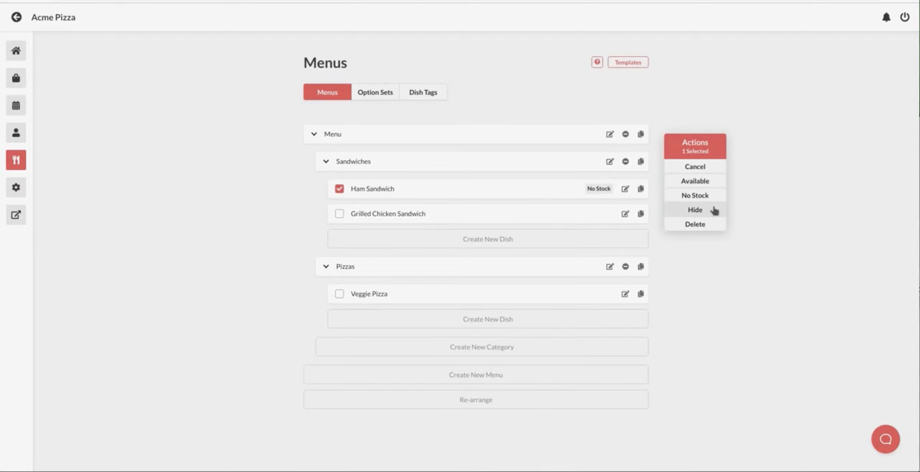
{"action": "left_click", "coordinate": [708, 182]}
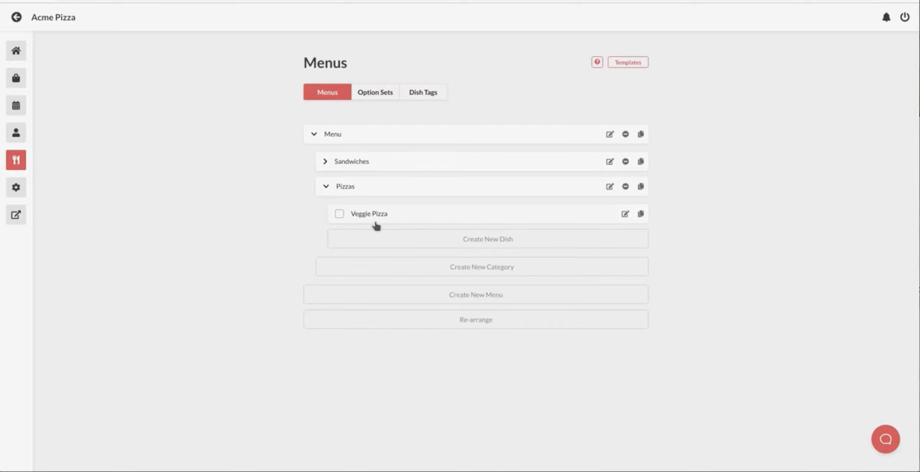
Start a new option set named "Pizza - Size" with the display name "Size"
{"action": "left_click", "coordinate": [380, 97]}
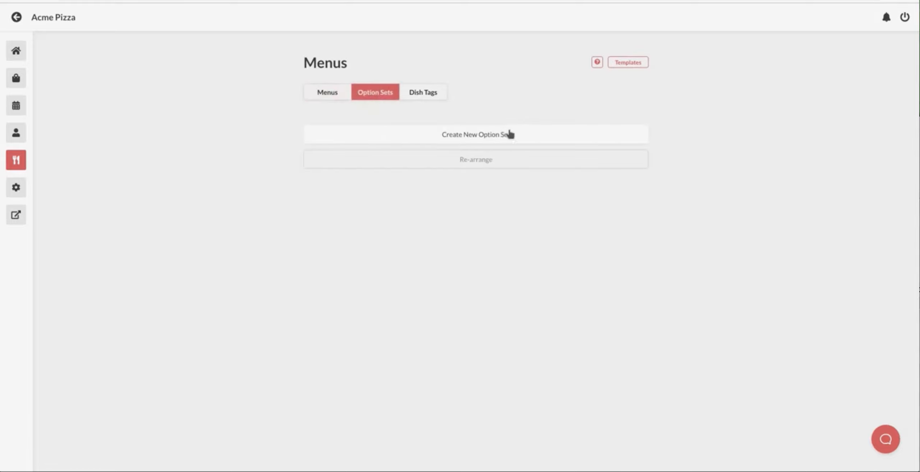
{"action": "left_click", "coordinate": [532, 138]}
{"action": "left_click", "coordinate": [444, 134]}
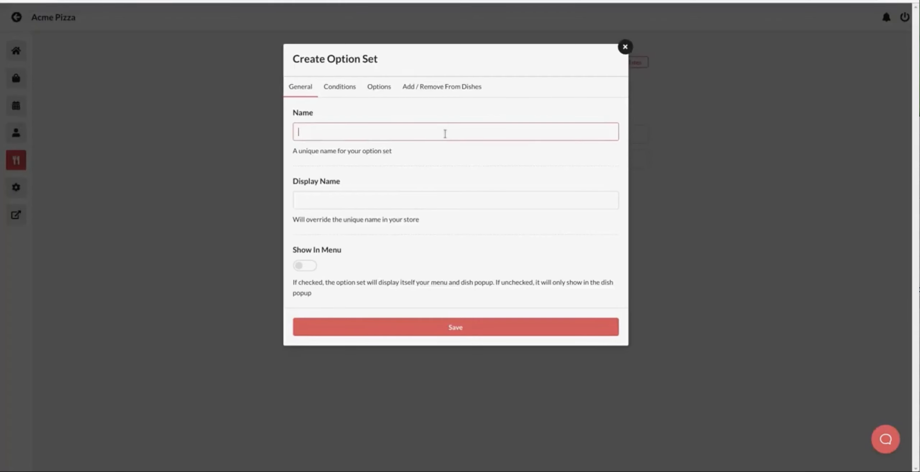
{"action": "type", "text": "Piiz"}
{"action": "type", "text": "zza - Size"}
{"action": "left_click", "coordinate": [323, 198]}
{"action": "type", "text": "S"}
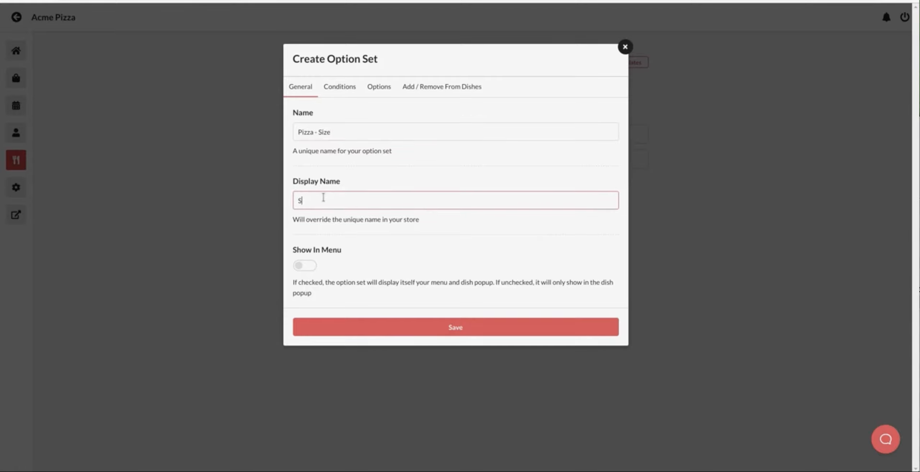
{"action": "type", "text": "ize"}
Add two options named Regular and Large to the option set
{"action": "left_click", "coordinate": [379, 90]}
{"action": "left_click", "coordinate": [321, 116]}
{"action": "left_click", "coordinate": [383, 132]}
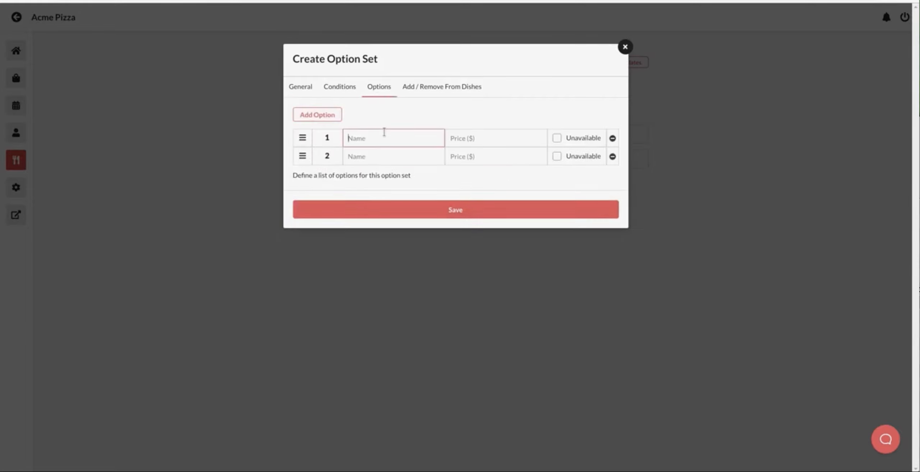
{"action": "type", "text": "Regular"}
{"action": "key", "text": "Tab"}
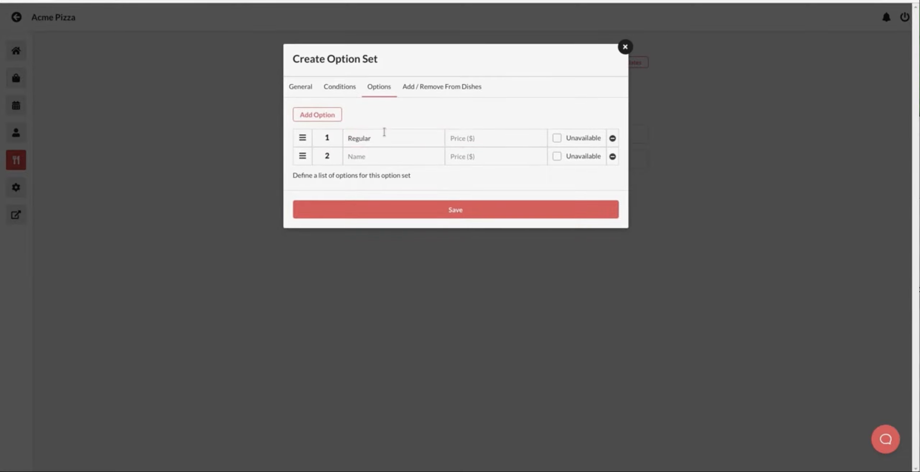
{"action": "key", "text": "Tab"}
{"action": "type", "text": "large"}
{"action": "key", "text": "ctrl+a"}
{"action": "type", "text": "Large"}
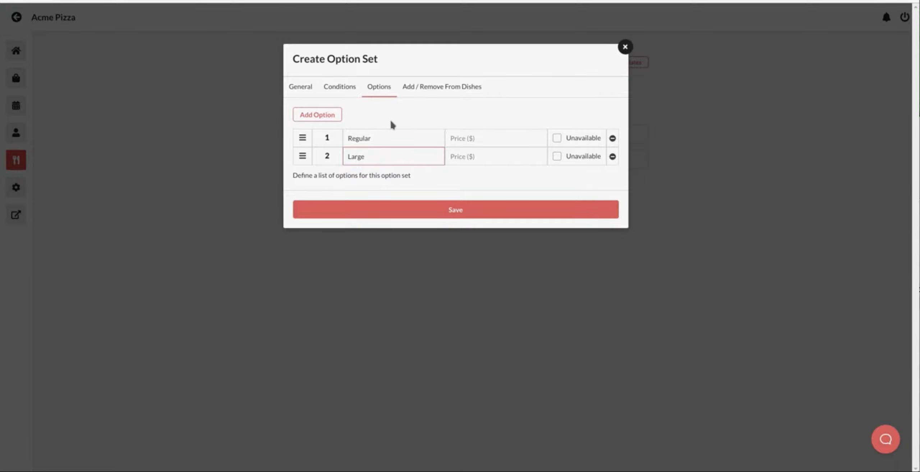
Set the price of the Large option to $5
{"action": "left_click", "coordinate": [394, 125]}
{"action": "left_click", "coordinate": [522, 157]}
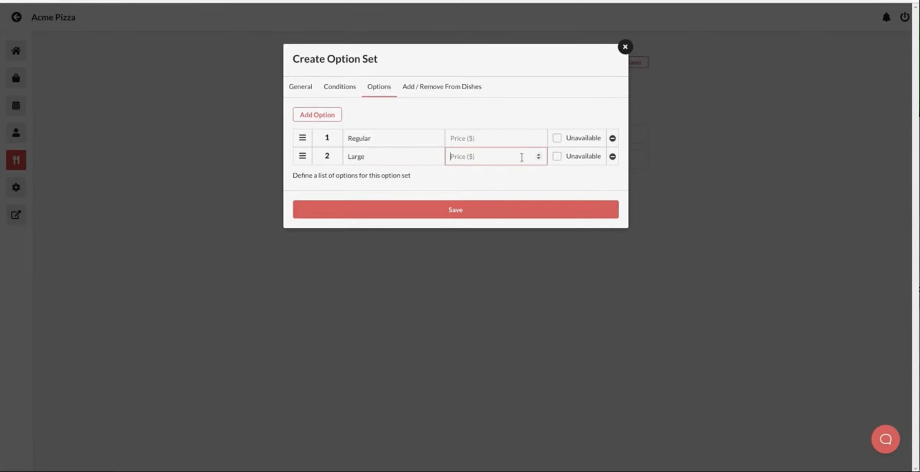
{"action": "right_click", "coordinate": [522, 159]}
{"action": "left_click", "coordinate": [489, 176]}
{"action": "type", "text": "5"}
{"action": "left_click", "coordinate": [427, 120]}
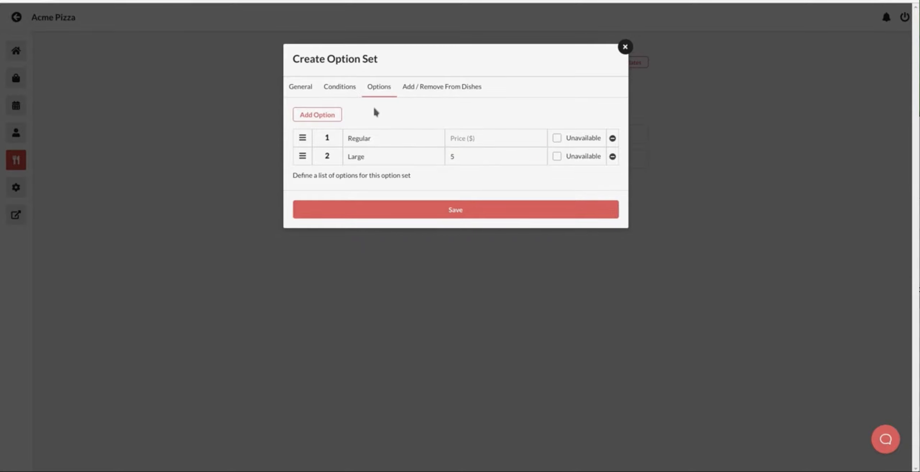
Make selecting an option from this set required, and open the option set's dish assignments
{"action": "left_click", "coordinate": [346, 94]}
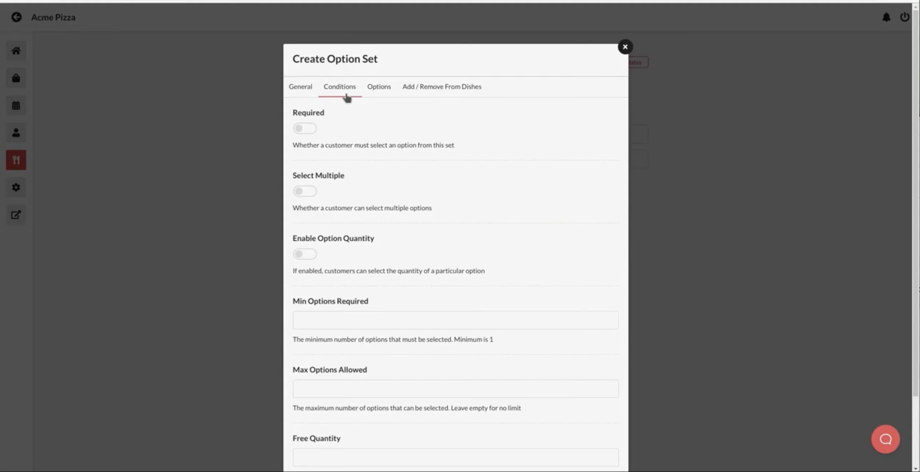
{"action": "left_click", "coordinate": [304, 129]}
{"action": "left_click", "coordinate": [446, 97]}
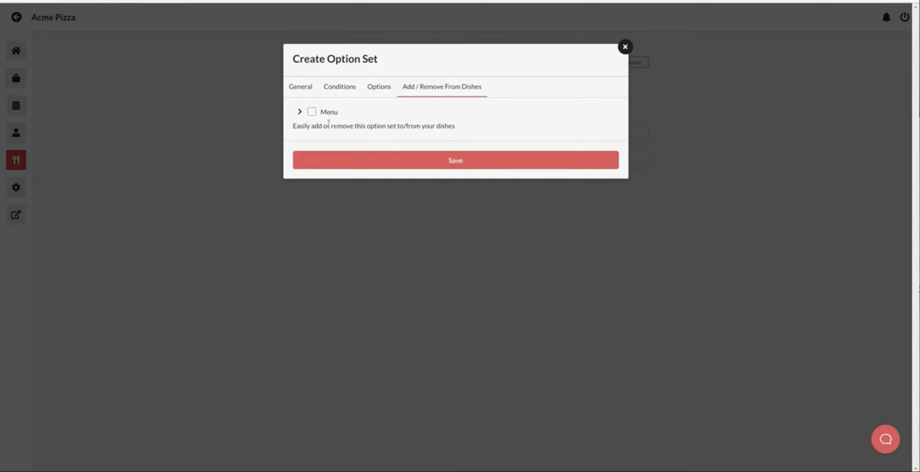
Assign the option set to the Veggie Pizza dish and save the set
{"action": "left_click", "coordinate": [300, 111]}
{"action": "left_click", "coordinate": [305, 138]}
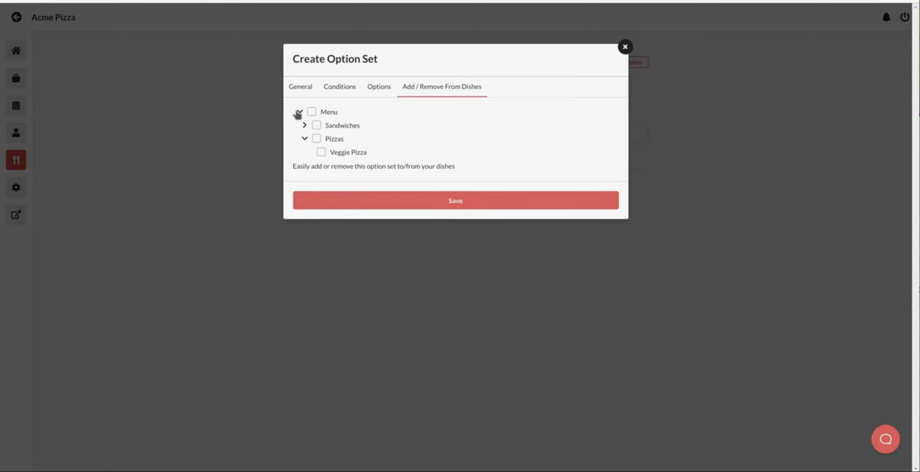
{"action": "left_click", "coordinate": [321, 152]}
{"action": "left_click", "coordinate": [401, 202]}
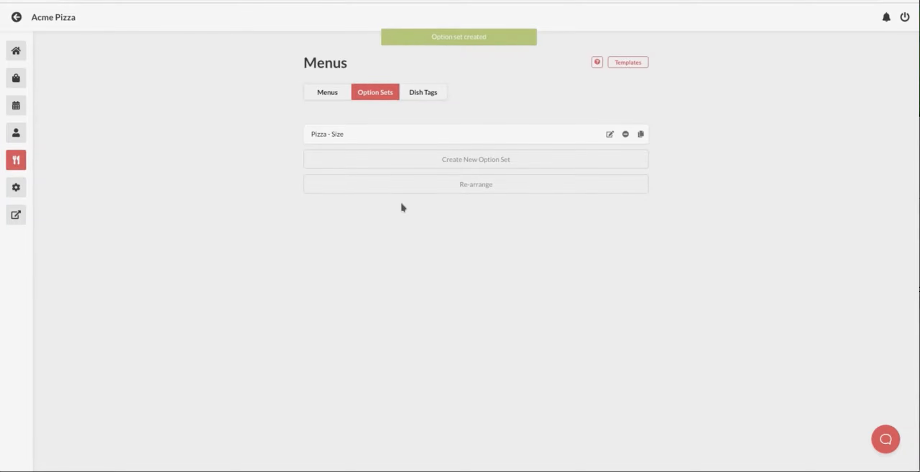
Start a new option set named "Pizza - Extra Toppings" with the display name "Extra Toppings"
{"action": "left_click", "coordinate": [566, 162]}
{"action": "left_click", "coordinate": [374, 129]}
{"action": "type", "text": "Pizza -"}
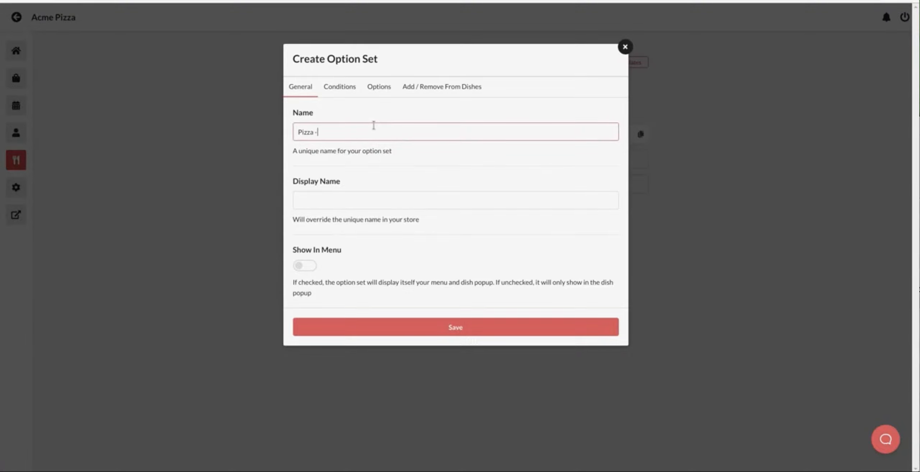
{"action": "type", "text": " Extra Toppings"}
{"action": "key", "text": "Tab"}
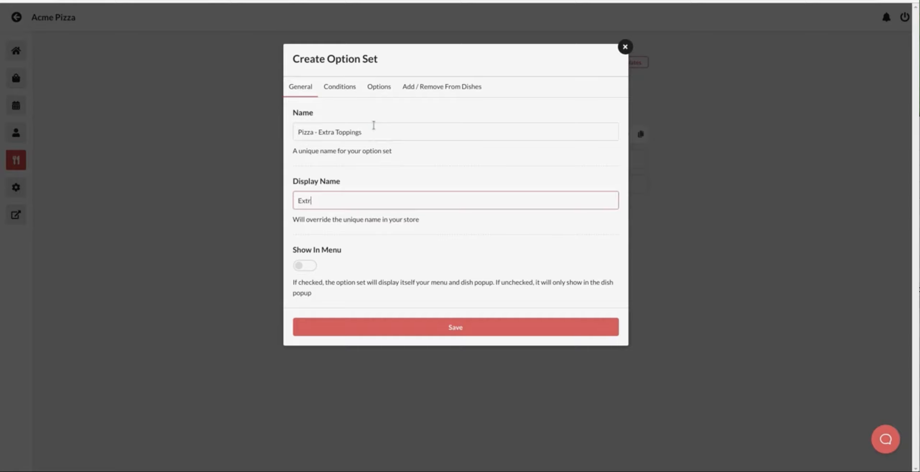
{"action": "type", "text": "Extra Toppings"}
Create three option rows and fill the first one with Extra Chicken at a price of $2
{"action": "left_click", "coordinate": [380, 87]}
{"action": "left_click", "coordinate": [309, 117]}
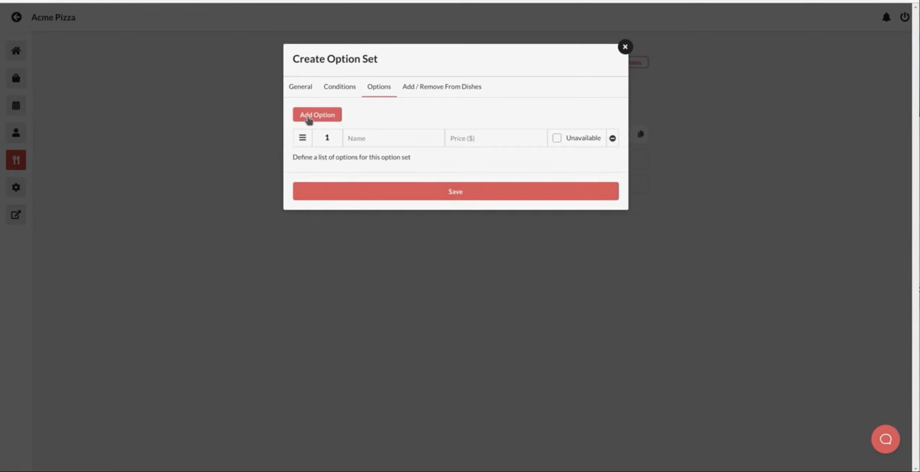
{"action": "left_click", "coordinate": [308, 119]}
{"action": "left_click", "coordinate": [308, 118]}
{"action": "left_click", "coordinate": [379, 138]}
{"action": "type", "text": "Chic"}
{"action": "key", "text": "BackSpace"}
{"action": "key", "text": "BackSpace"}
{"action": "key", "text": "BackSpace"}
{"action": "key", "text": "BackSpace"}
{"action": "type", "text": "Extra Chicken"}
{"action": "key", "text": "Tab"}
{"action": "type", "text": "2"}
Fill the remaining two options with Extra Cheese at $1.50 and Extra Olives at $1
{"action": "key", "text": "Tab"}
{"action": "key", "text": "Tab"}
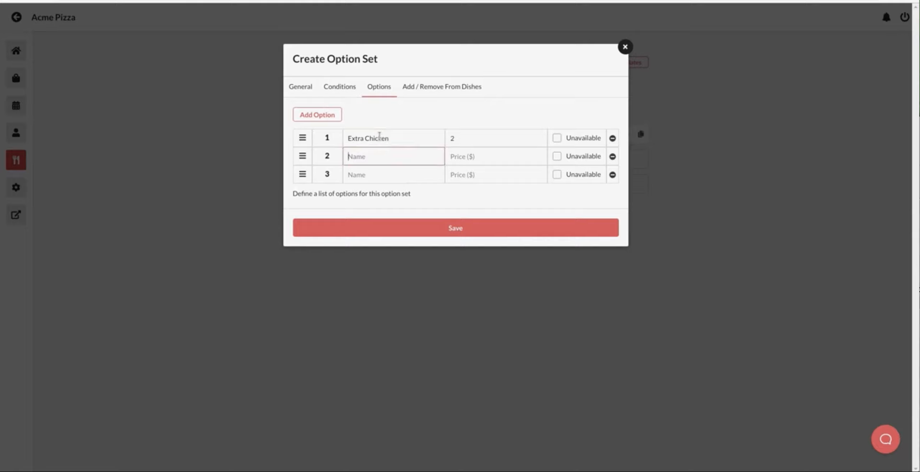
{"action": "type", "text": "Extra Cheese"}
{"action": "key", "text": "Tab"}
{"action": "type", "text": "1"}
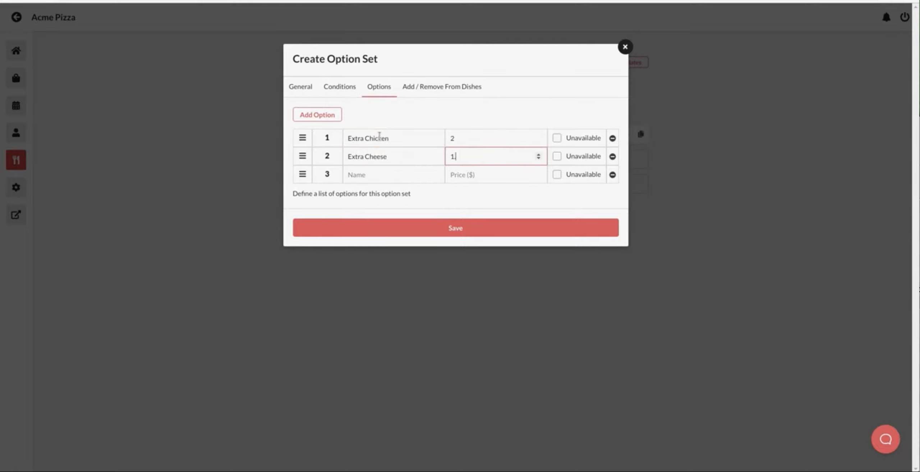
{"action": "type", "text": ".50"}
{"action": "key", "text": "Tab"}
{"action": "key", "text": "Tab"}
{"action": "type", "text": "Extra"}
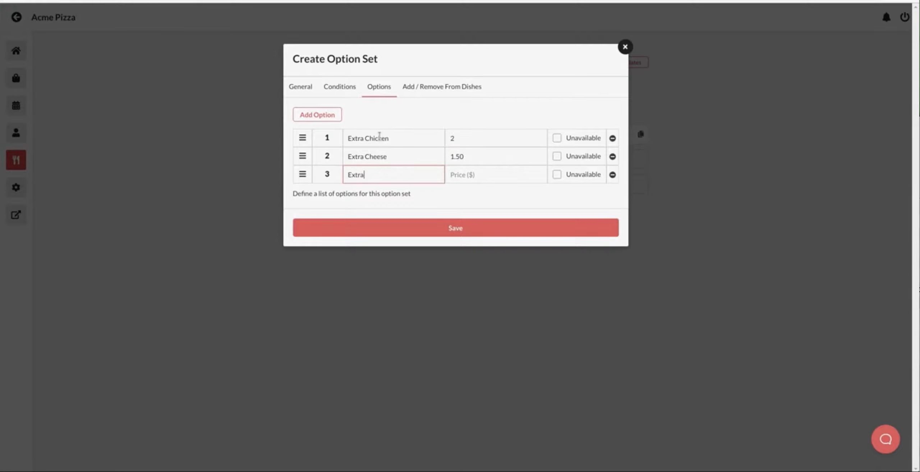
{"action": "type", "text": " Olives"}
{"action": "key", "text": "Tab"}
{"action": "type", "text": "1"}
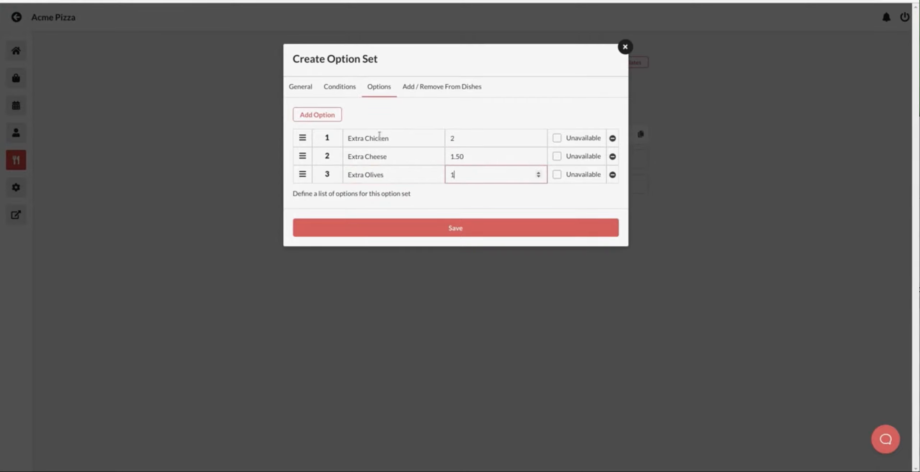
Allow customers to select multiple toppings, and save the option set with Veggie Pizza assigned
{"action": "left_click", "coordinate": [349, 89]}
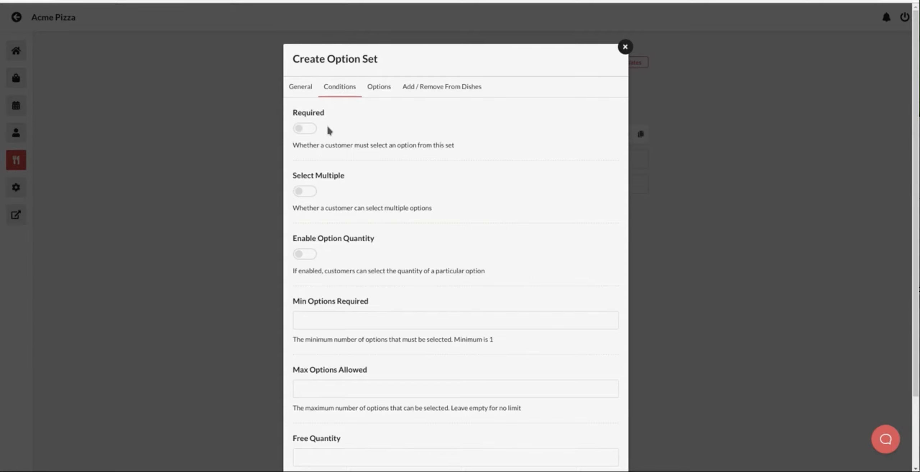
{"action": "left_click", "coordinate": [309, 193]}
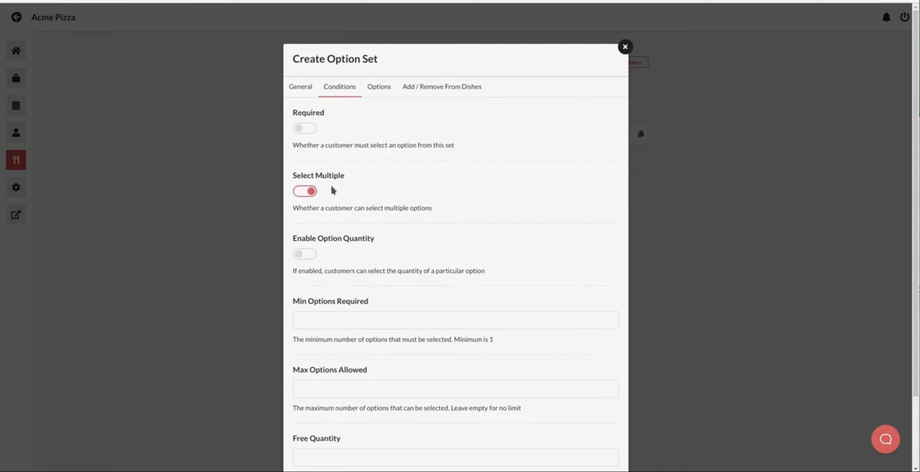
{"action": "left_click", "coordinate": [418, 91]}
{"action": "left_click", "coordinate": [299, 112]}
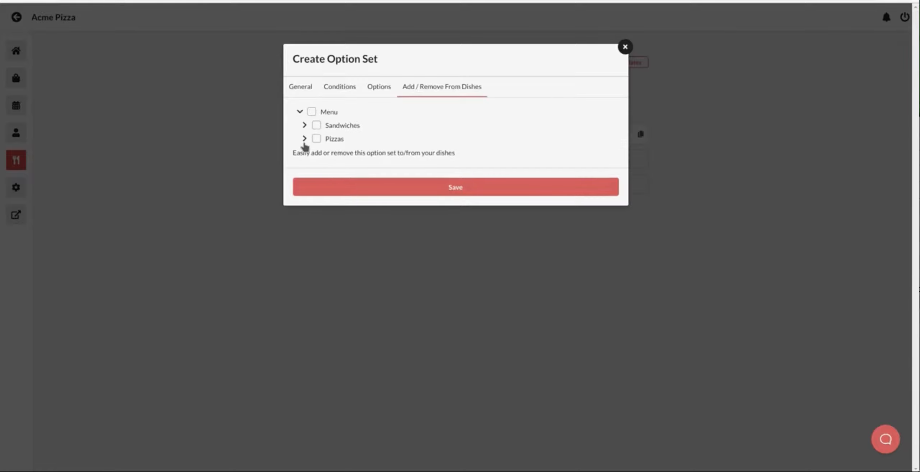
{"action": "left_click", "coordinate": [304, 139]}
{"action": "left_click", "coordinate": [321, 152]}
{"action": "left_click", "coordinate": [376, 202]}
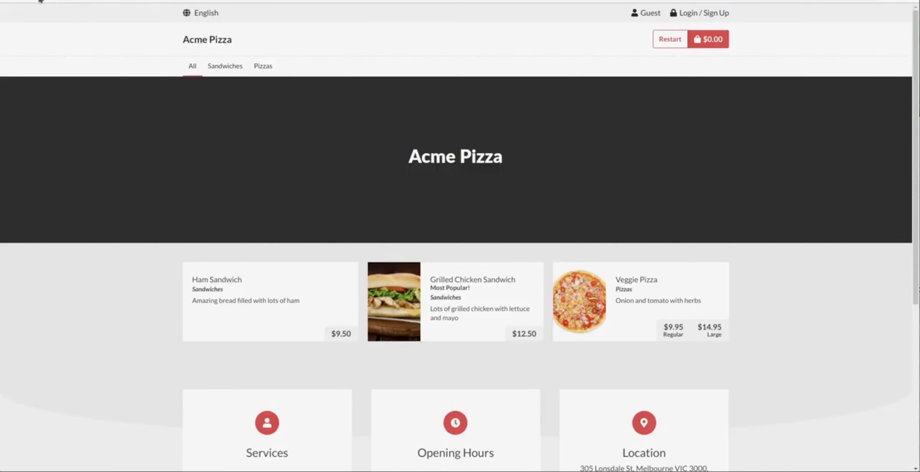
Reload the Acme Pizza store and start a pickup order for now
{"action": "left_click", "coordinate": [39, 1]}
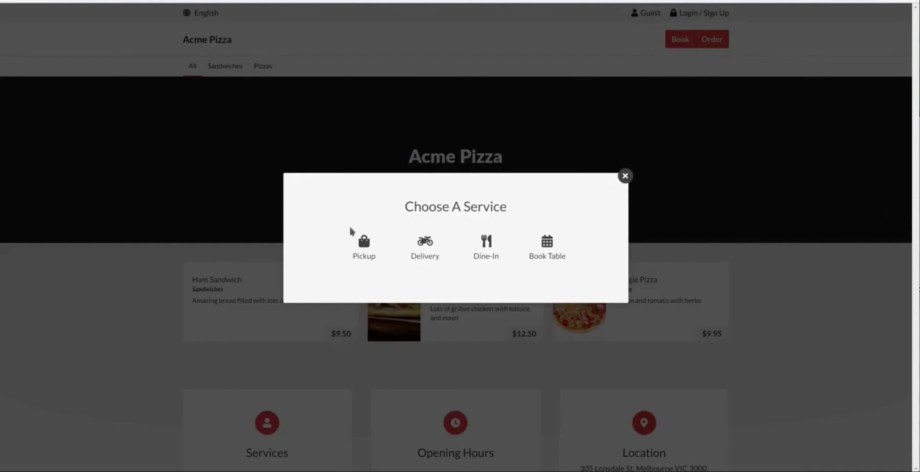
{"action": "left_click", "coordinate": [365, 242]}
{"action": "left_click", "coordinate": [423, 290]}
{"action": "left_click", "coordinate": [456, 316]}
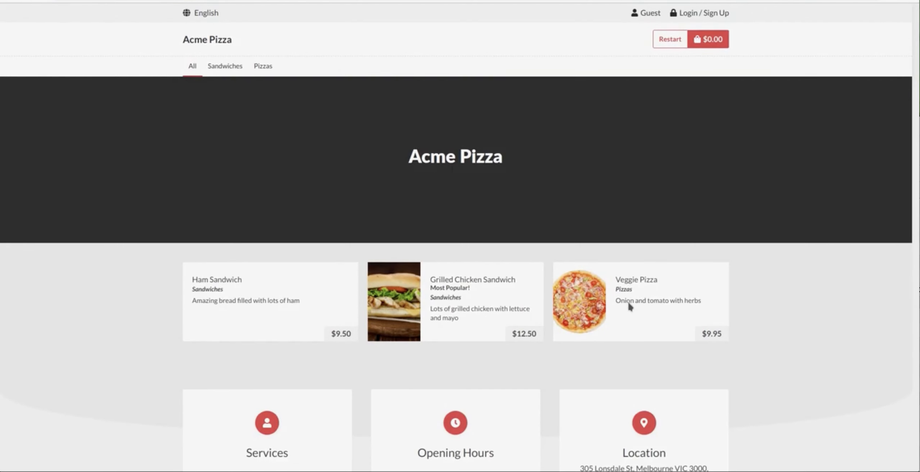
Add a Large Veggie Pizza with Extra Chicken, Extra Cheese and Extra Olives to the cart, and view the cart
{"action": "left_click", "coordinate": [630, 306]}
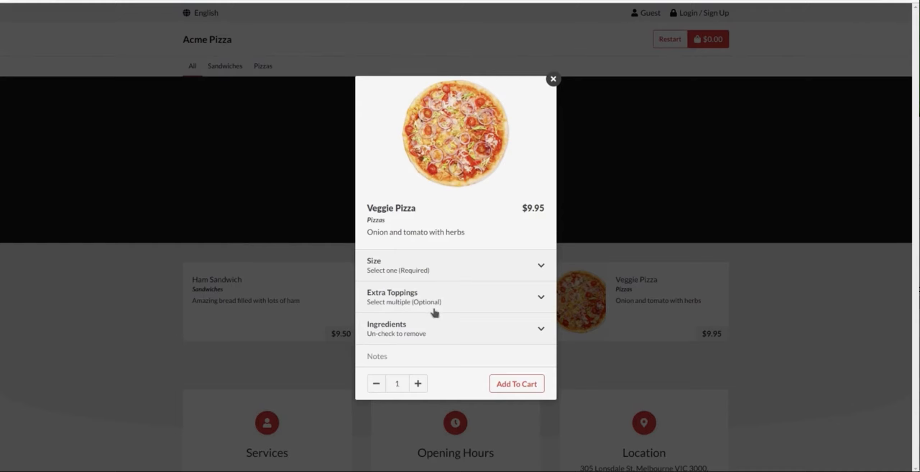
{"action": "left_click", "coordinate": [469, 262]}
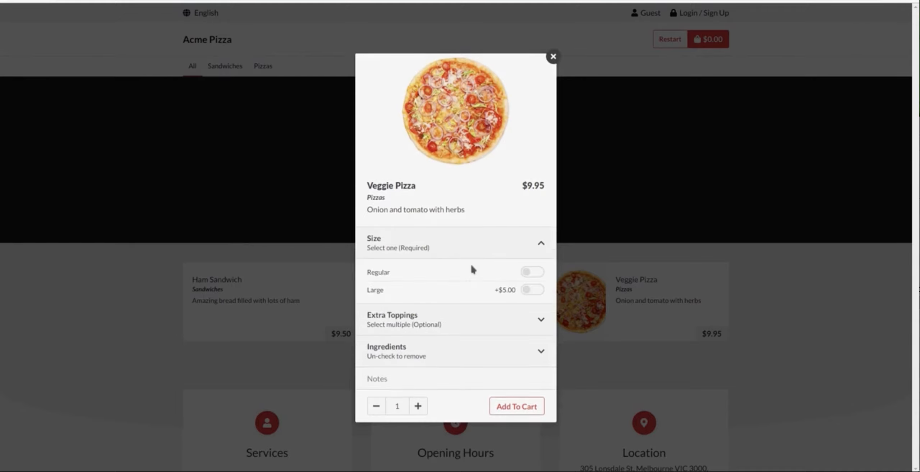
{"action": "left_click", "coordinate": [469, 277]}
{"action": "left_click", "coordinate": [465, 290]}
{"action": "left_click", "coordinate": [482, 318]}
{"action": "left_click", "coordinate": [509, 323]}
{"action": "left_click", "coordinate": [513, 337]}
{"action": "left_click", "coordinate": [510, 354]}
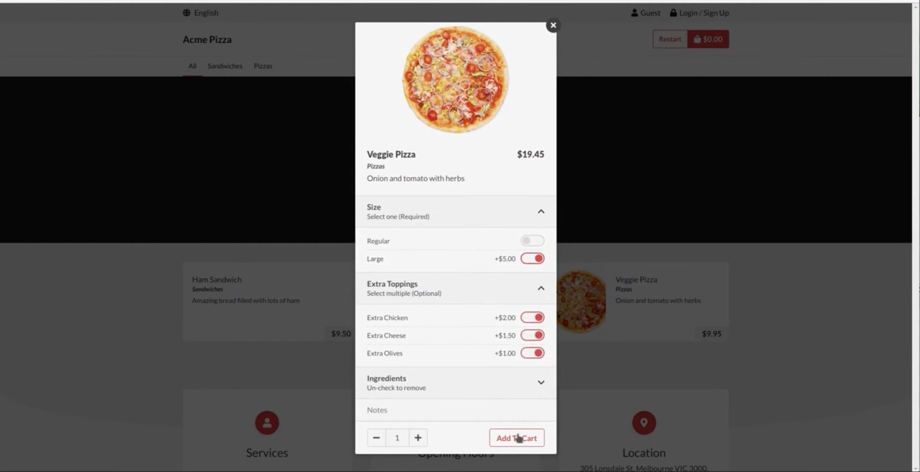
{"action": "left_click", "coordinate": [523, 443]}
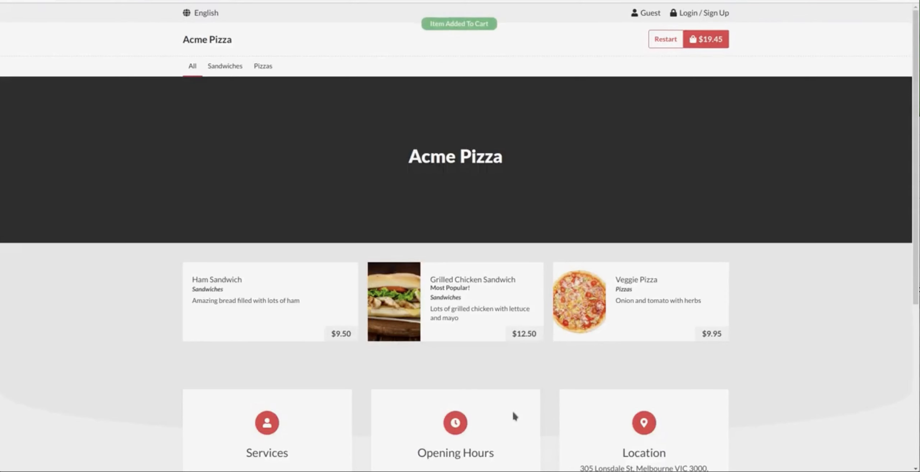
{"action": "left_click", "coordinate": [693, 45]}
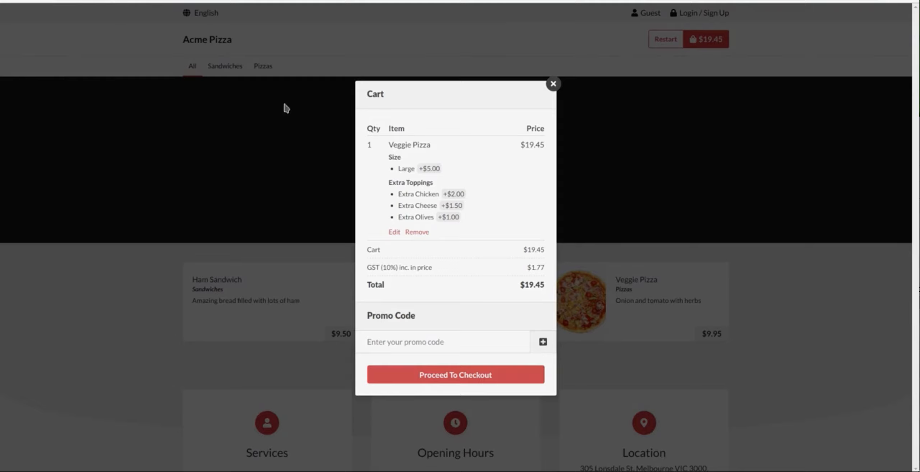
Switch back to the menu admin and enable option quantity for the Pizza - Extra Toppings option set, saving the change
{"action": "left_click", "coordinate": [94, 1]}
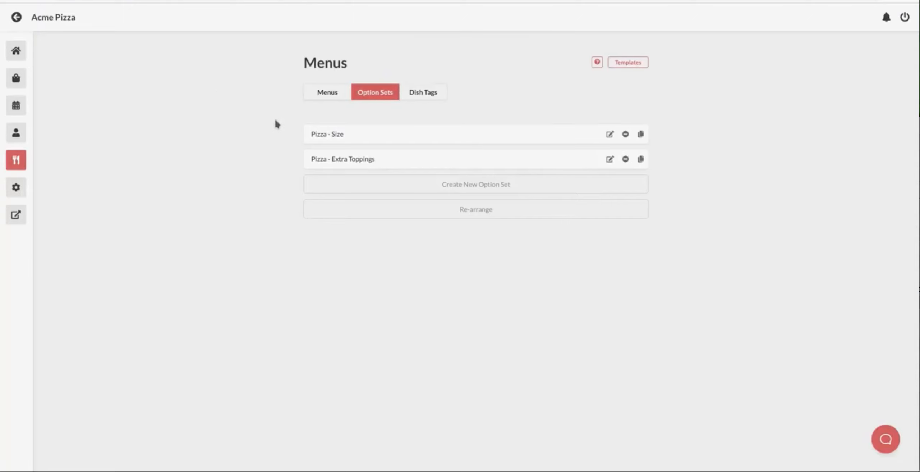
{"action": "left_click", "coordinate": [610, 159]}
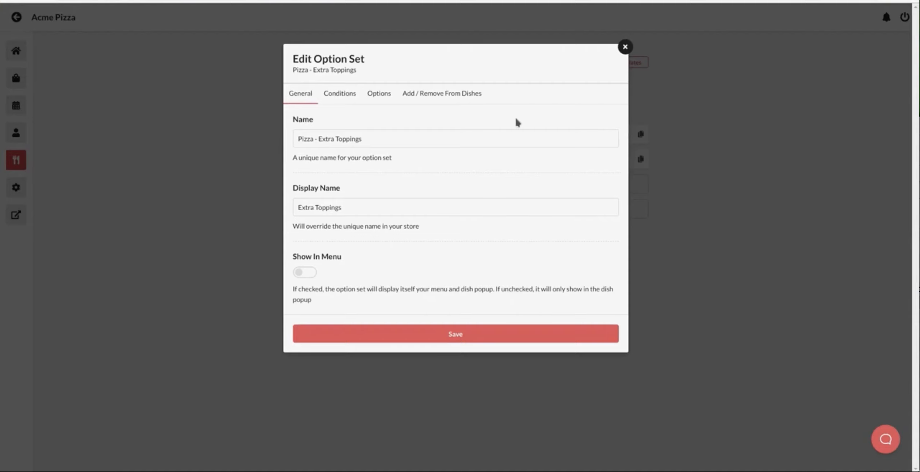
{"action": "left_click", "coordinate": [352, 100]}
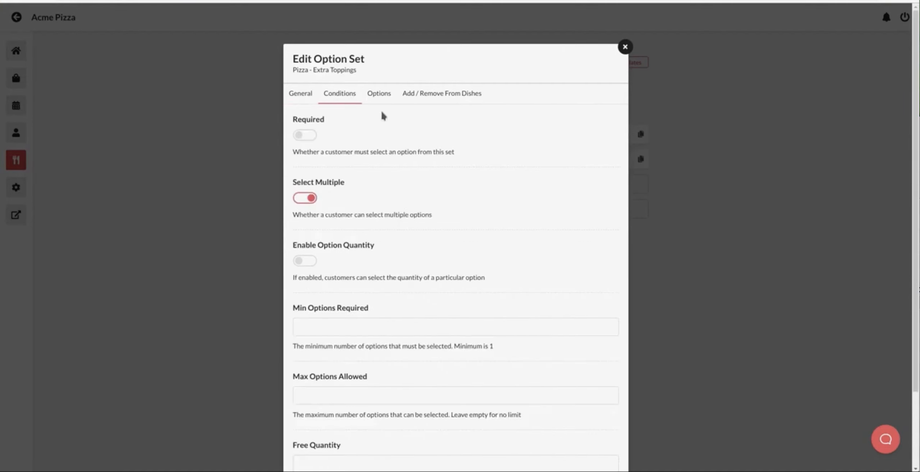
{"action": "scroll", "coordinate": [370, 197], "scroll_direction": "down", "scroll_amount": 1}
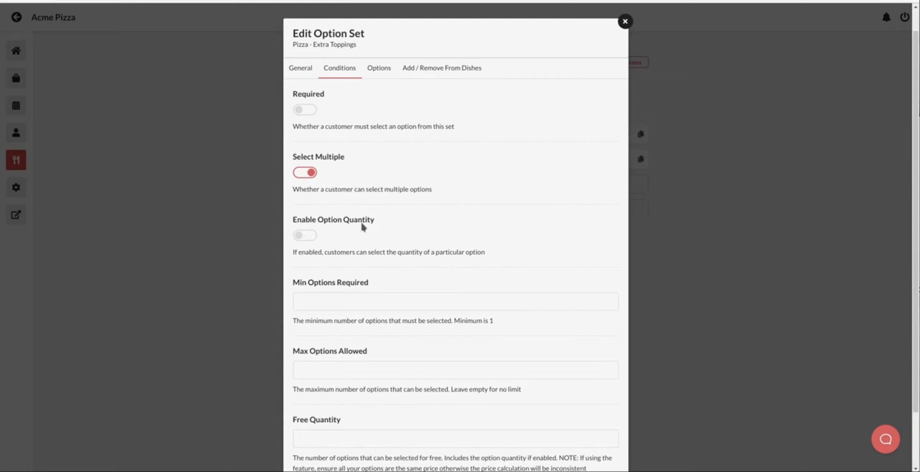
{"action": "left_click", "coordinate": [308, 238]}
{"action": "scroll", "coordinate": [357, 240], "scroll_direction": "down", "scroll_amount": 2}
{"action": "left_click", "coordinate": [448, 438]}
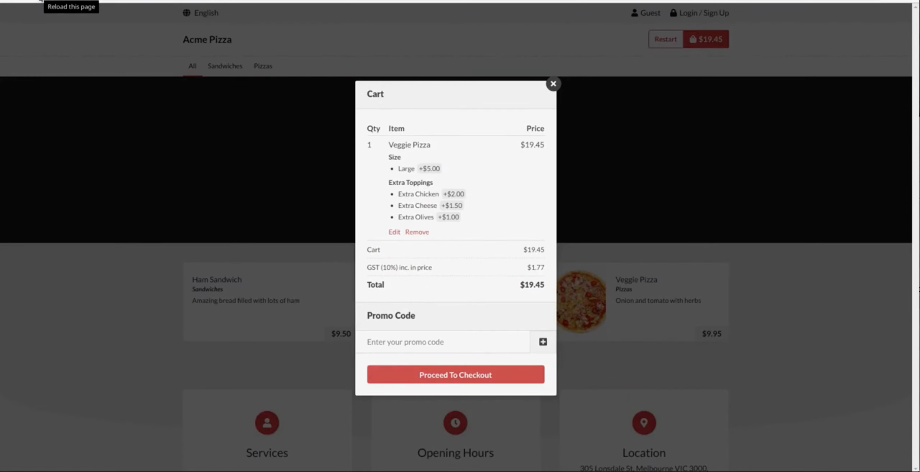
Reload the store page to apply the new topping conditions and start another immediate pickup order
{"action": "left_click", "coordinate": [41, 0]}
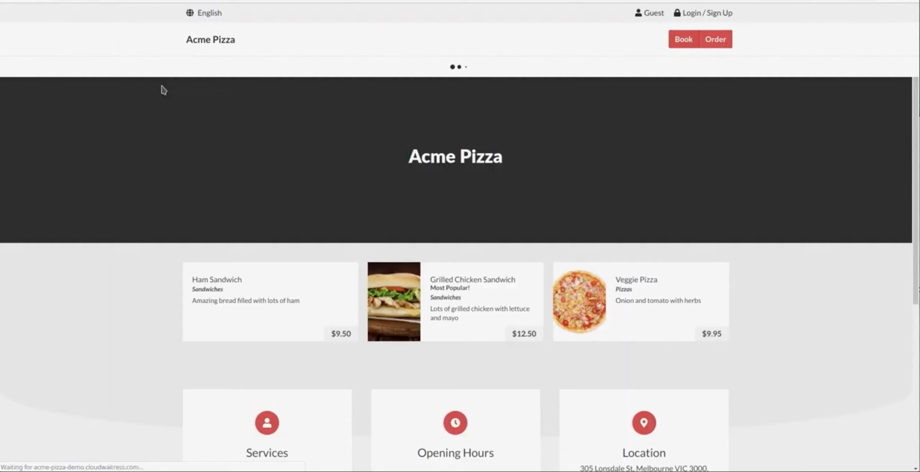
{"action": "left_click", "coordinate": [713, 44]}
{"action": "left_click", "coordinate": [389, 229]}
{"action": "left_click", "coordinate": [426, 287]}
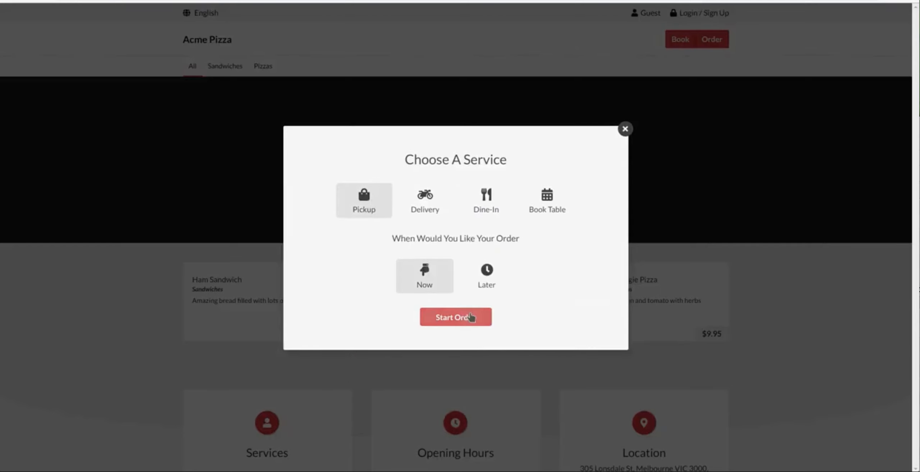
{"action": "left_click", "coordinate": [462, 316]}
Add a Regular Veggie Pizza with two portions of Extra Chicken to the cart, and view the cart
{"action": "left_click", "coordinate": [636, 288]}
{"action": "left_click", "coordinate": [446, 303]}
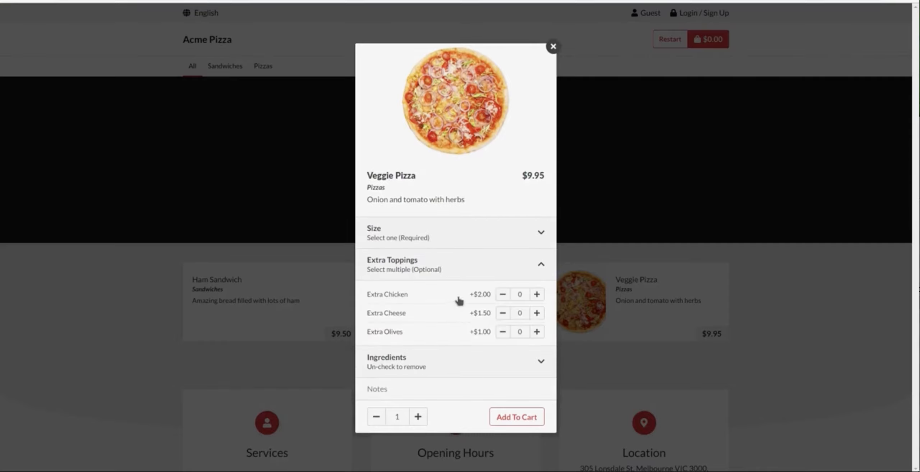
{"action": "left_click", "coordinate": [507, 240]}
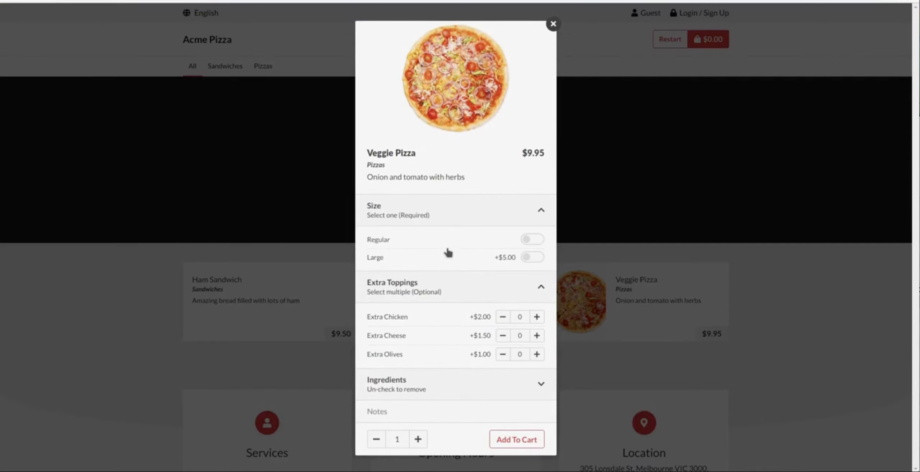
{"action": "left_click", "coordinate": [462, 241]}
{"action": "left_click", "coordinate": [464, 242]}
{"action": "left_click", "coordinate": [537, 317]}
{"action": "left_click", "coordinate": [537, 318]}
{"action": "left_click", "coordinate": [503, 321]}
{"action": "left_click", "coordinate": [541, 322]}
{"action": "left_click", "coordinate": [519, 241]}
{"action": "left_click", "coordinate": [517, 439]}
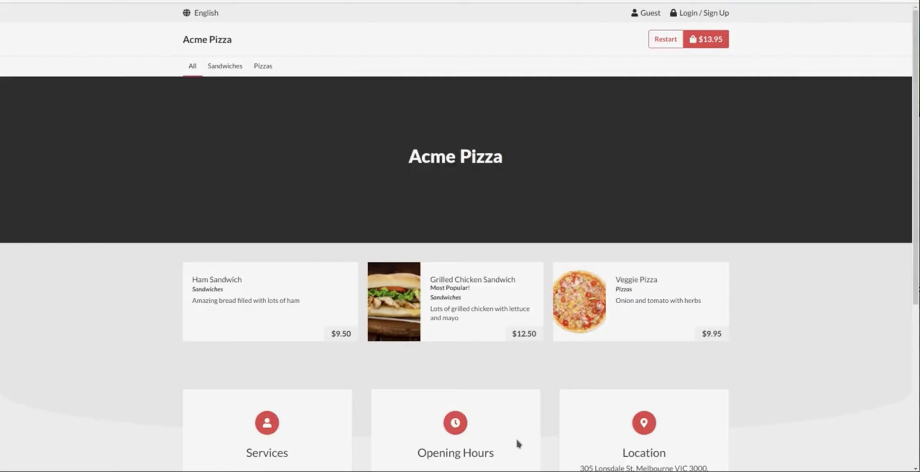
{"action": "left_click", "coordinate": [707, 41]}
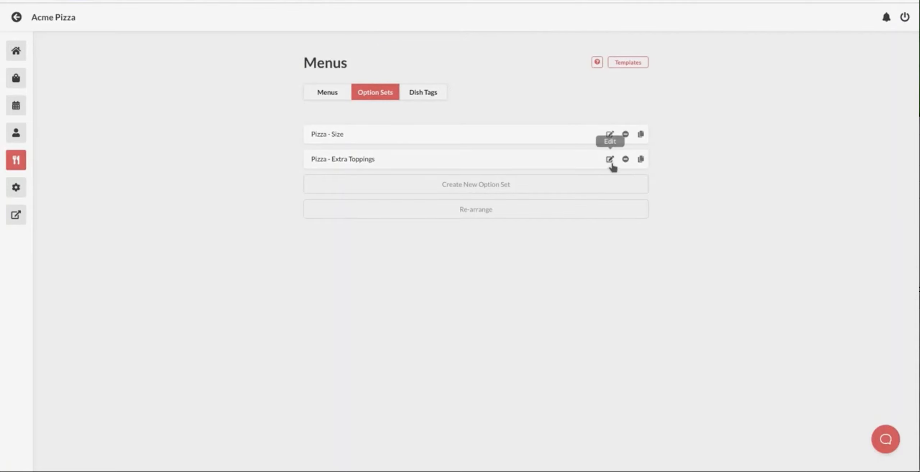
Review the selection conditions of the Pizza - Extra Toppings option set in the menu admin, and close it without saving
{"action": "left_click", "coordinate": [612, 165]}
{"action": "left_click", "coordinate": [340, 94]}
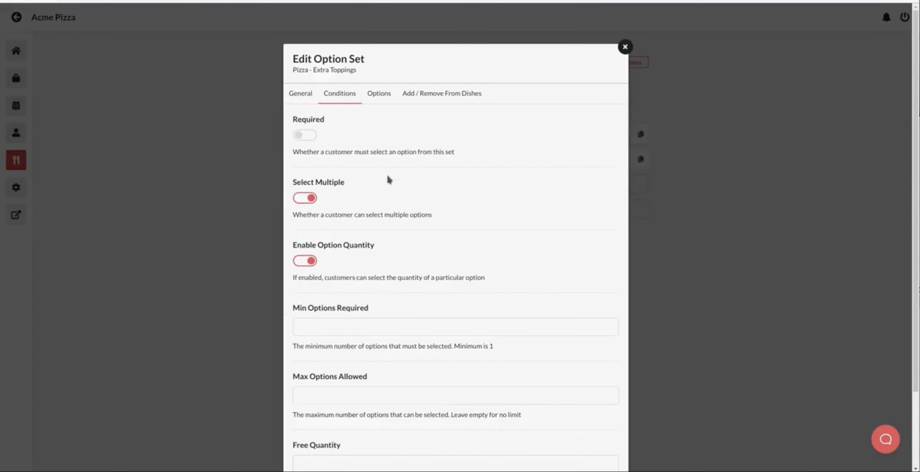
{"action": "scroll", "coordinate": [389, 179], "scroll_direction": "down", "scroll_amount": 3}
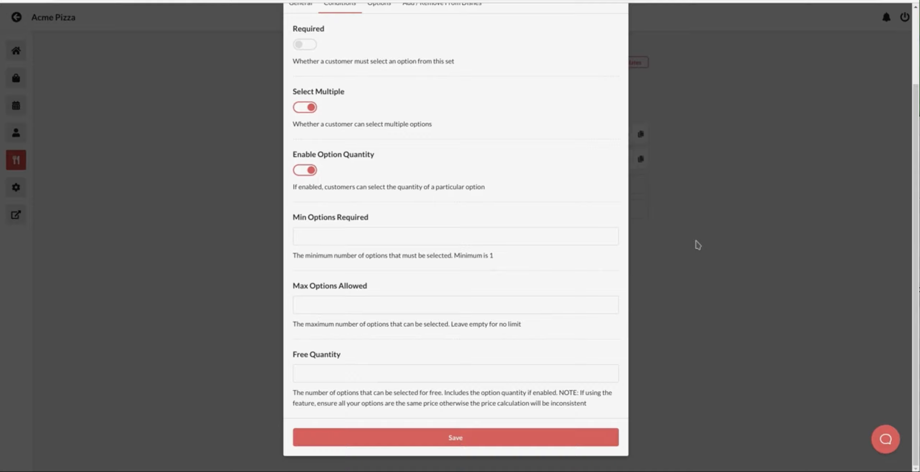
{"action": "left_click", "coordinate": [698, 245]}
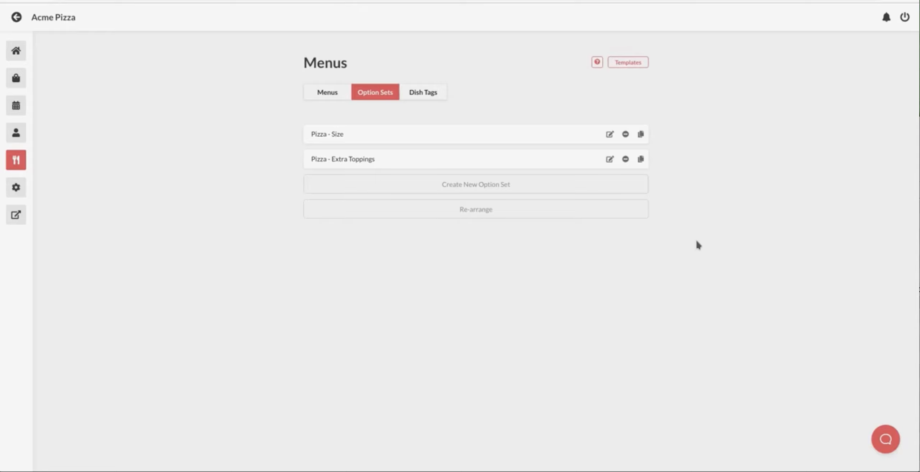
Open the Veggie Pizza dish in the Pizzas category for editing and show its options and ingredients
{"action": "left_click", "coordinate": [334, 97]}
{"action": "left_click", "coordinate": [347, 139]}
{"action": "left_click", "coordinate": [352, 185]}
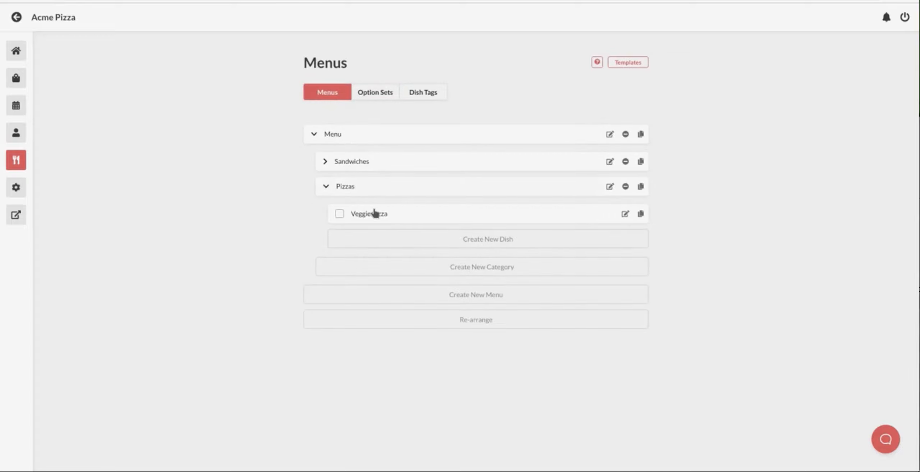
{"action": "left_click", "coordinate": [626, 214]}
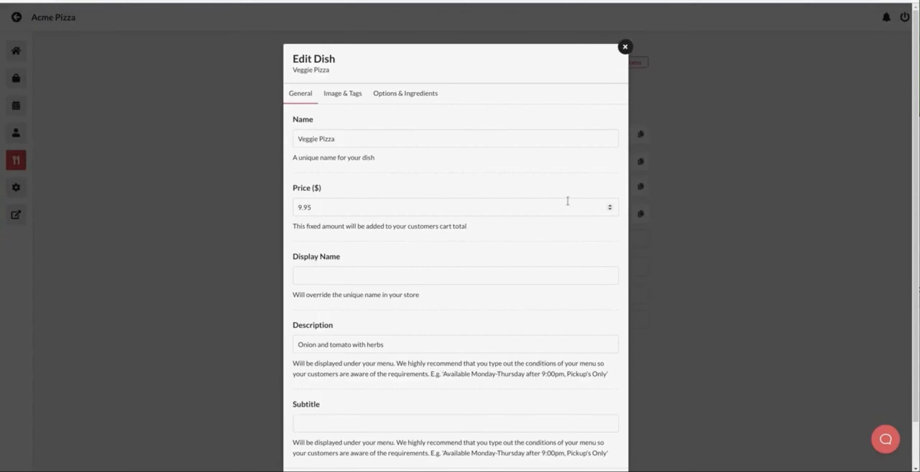
{"action": "left_click", "coordinate": [396, 104]}
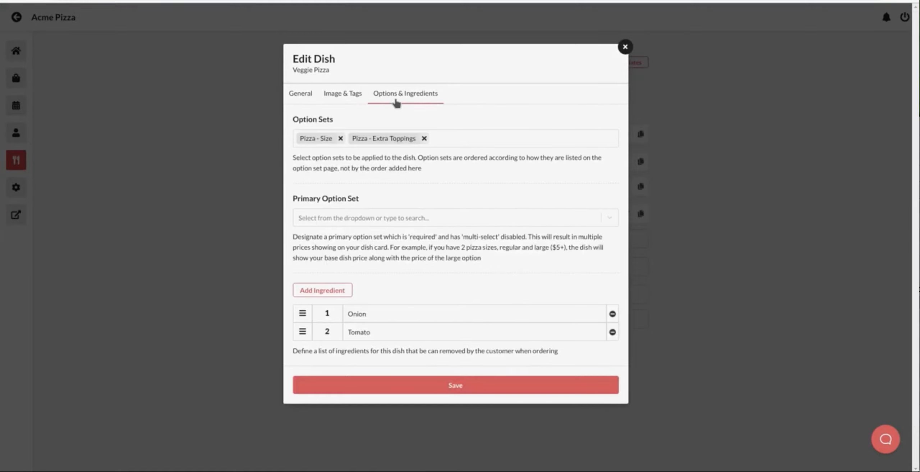
Remove both option sets from the Veggie Pizza, and add Pizza - Size and Pizza - Extra Toppings back
{"action": "left_click", "coordinate": [424, 139]}
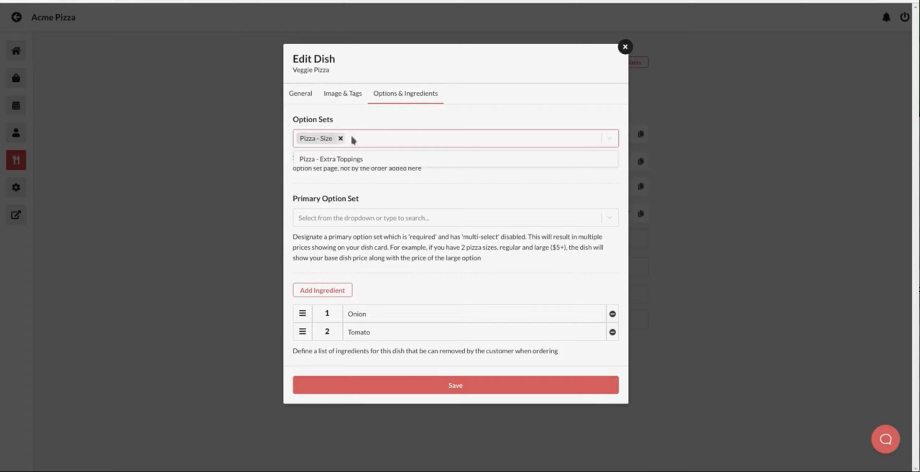
{"action": "left_click", "coordinate": [341, 138]}
{"action": "left_click", "coordinate": [355, 141]}
{"action": "left_click", "coordinate": [355, 158]}
{"action": "left_click", "coordinate": [356, 158]}
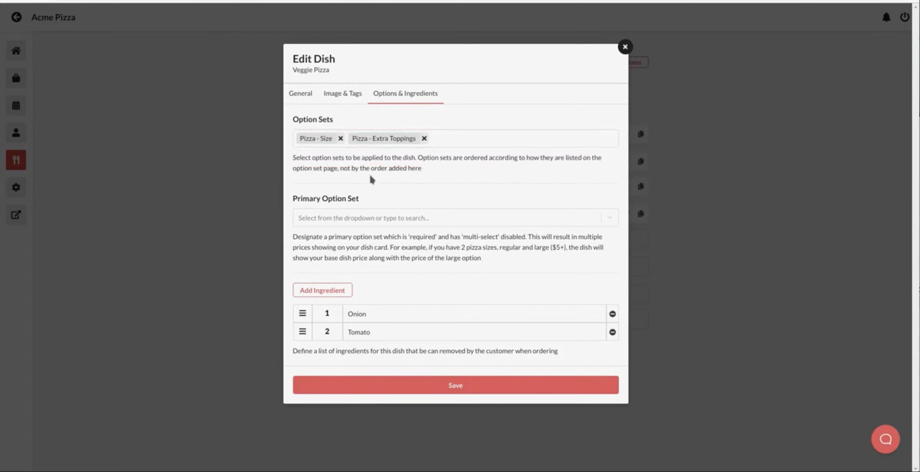
Set Pizza - Size as the Veggie Pizza's primary option set and save the dish
{"action": "left_click", "coordinate": [371, 217]}
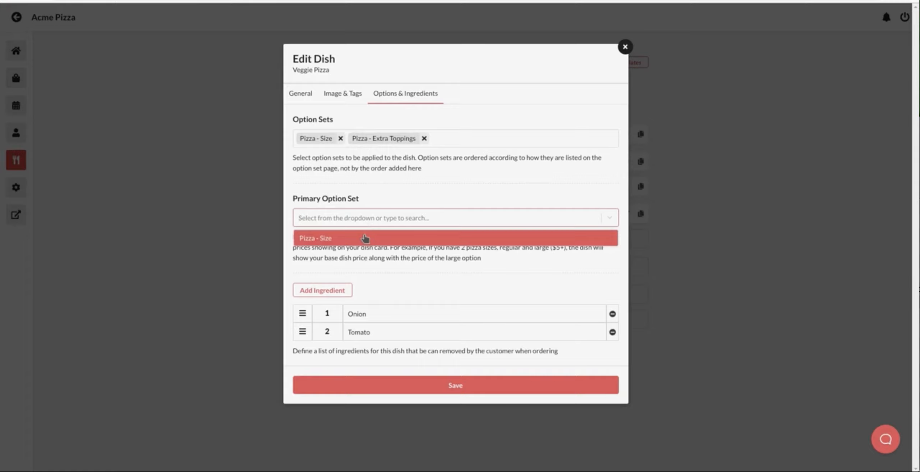
{"action": "left_click", "coordinate": [365, 238]}
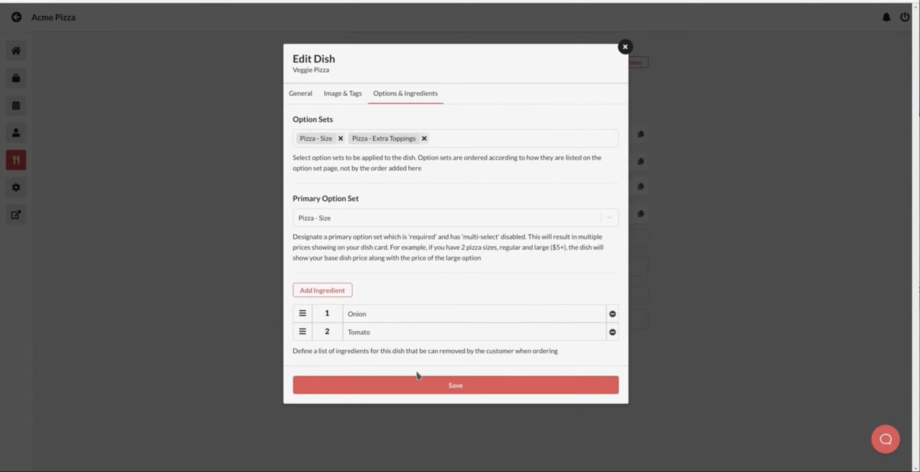
{"action": "left_click", "coordinate": [420, 394]}
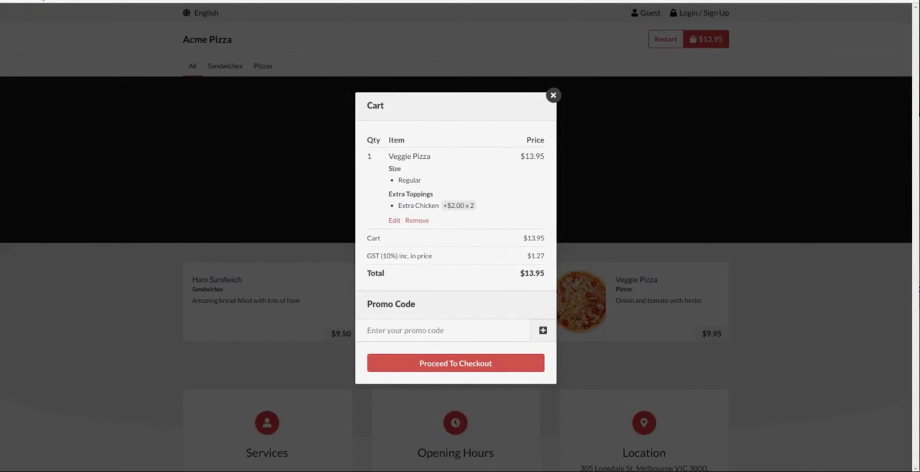
Reload the store page to apply the primary option set and start an immediate pickup order
{"action": "left_click", "coordinate": [43, 1]}
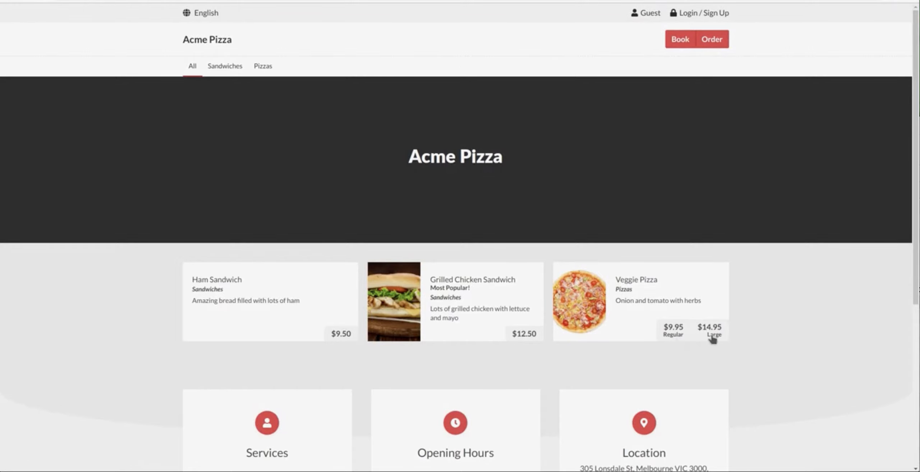
{"action": "left_click", "coordinate": [702, 41]}
{"action": "left_click", "coordinate": [362, 247]}
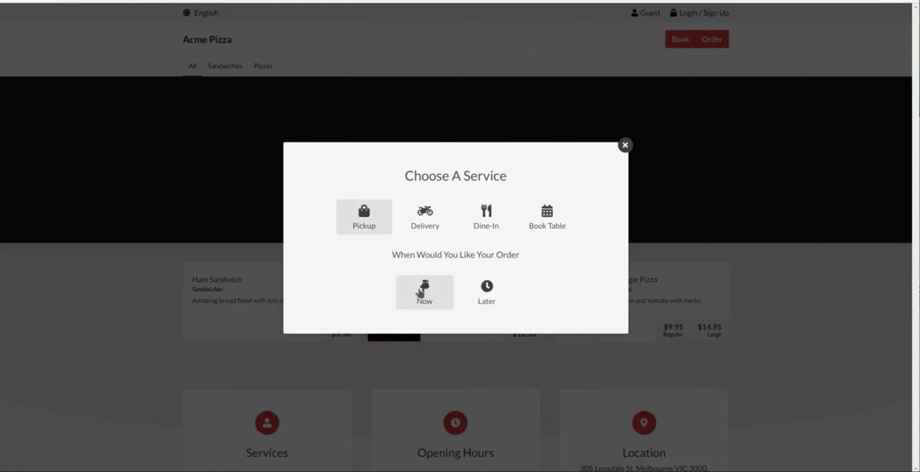
{"action": "left_click", "coordinate": [423, 296]}
{"action": "left_click", "coordinate": [455, 316]}
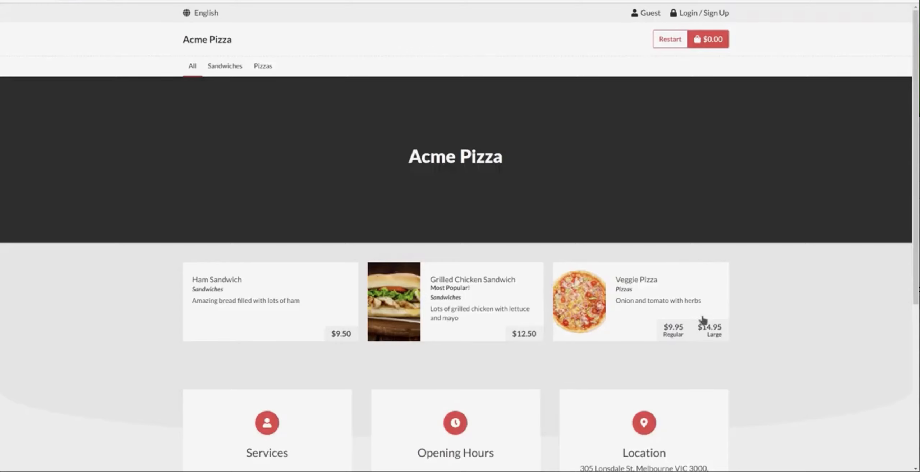
Open the Veggie Pizza from its Large price and from its Regular price, checking the size selection each time without adding it to the cart
{"action": "left_click", "coordinate": [719, 341]}
{"action": "left_click", "coordinate": [481, 265]}
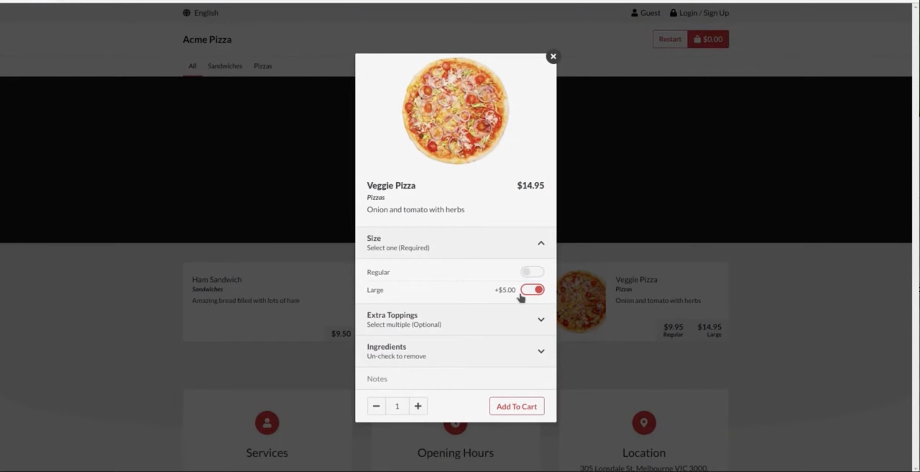
{"action": "left_click", "coordinate": [615, 364]}
{"action": "left_click", "coordinate": [668, 338]}
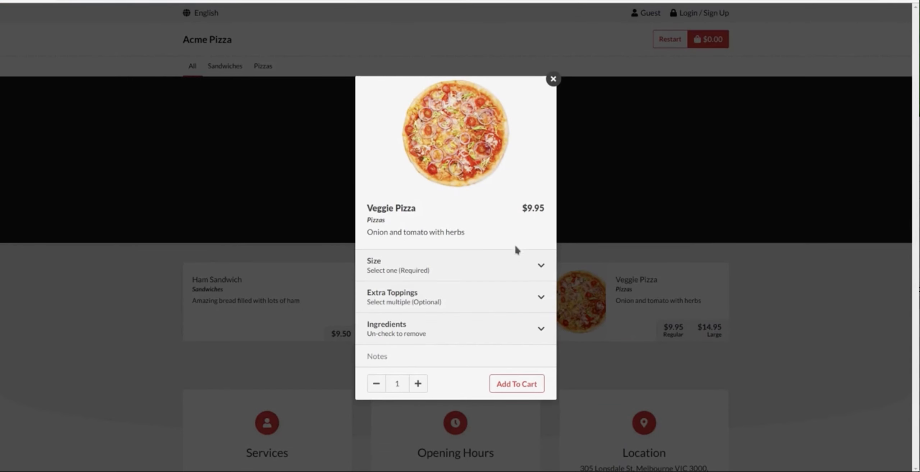
{"action": "left_click", "coordinate": [512, 262]}
{"action": "left_click", "coordinate": [658, 250]}
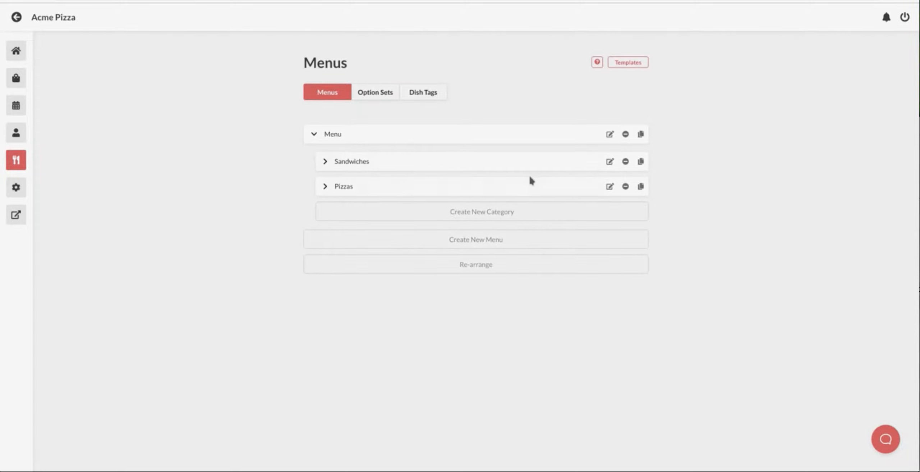
Create a new category named Combos in the menu admin
{"action": "left_click", "coordinate": [611, 216]}
{"action": "left_click", "coordinate": [460, 108]}
{"action": "type", "text": "Combos"}
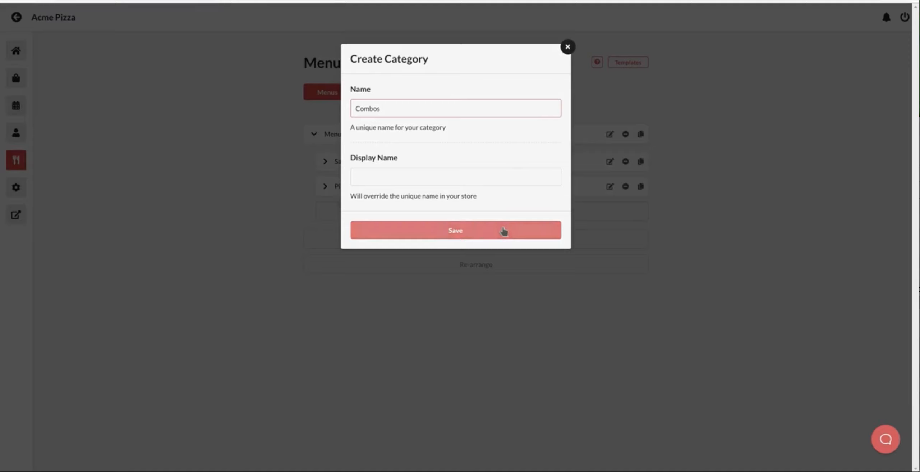
{"action": "left_click", "coordinate": [503, 231]}
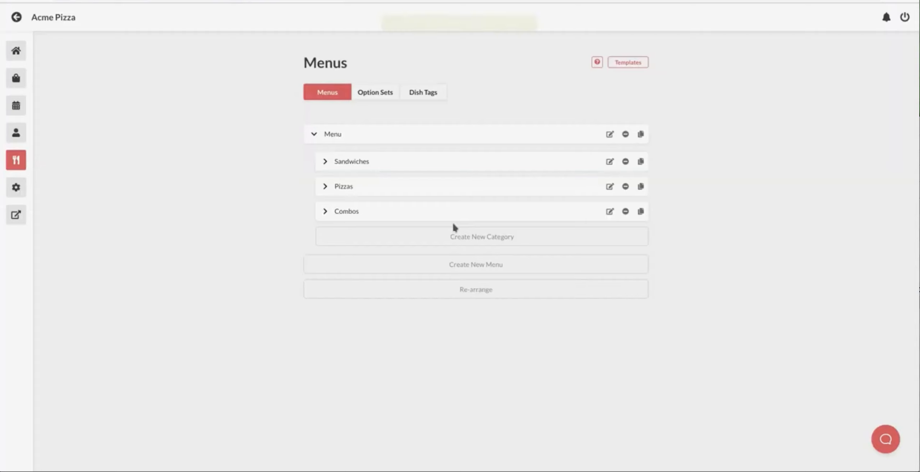
Start a new dish of type Combo in the Combos category, named Sandwich & Pizza and priced at 19.50
{"action": "left_click", "coordinate": [448, 212]}
{"action": "left_click", "coordinate": [549, 248]}
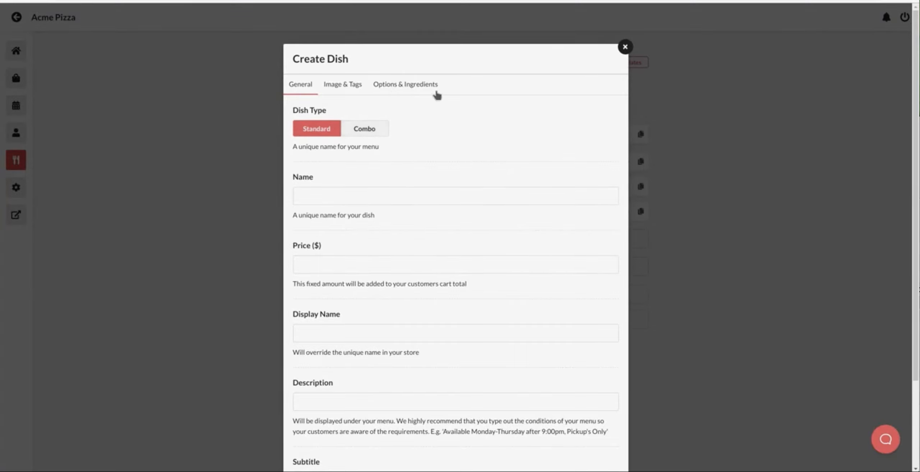
{"action": "left_click", "coordinate": [383, 130]}
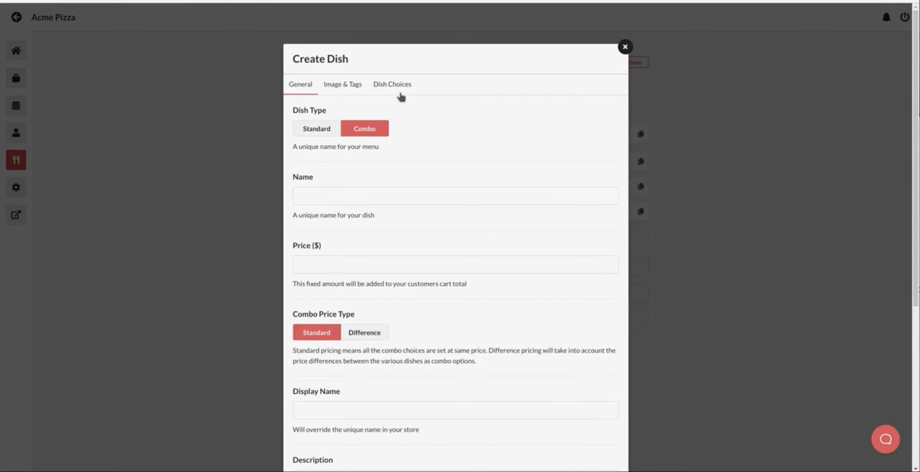
{"action": "left_click", "coordinate": [394, 194]}
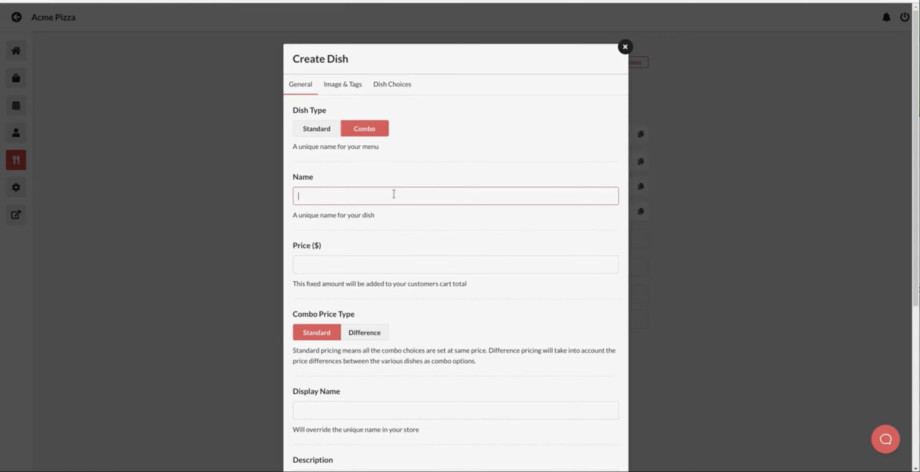
{"action": "type", "text": "Sandwich & Pizza"}
{"action": "key", "text": "Tab"}
{"action": "type", "text": "19"}
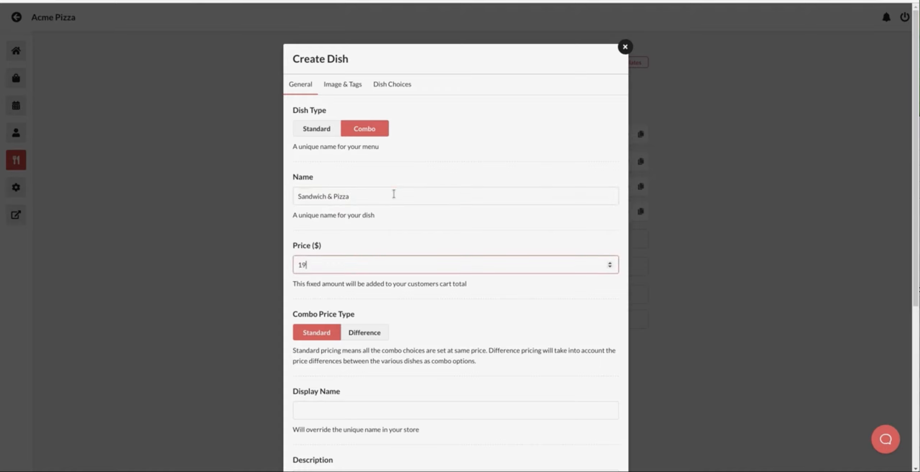
{"action": "type", "text": ".50"}
Add two dish choices to the combo, naming them Sandwich and Pizza
{"action": "left_click", "coordinate": [397, 92]}
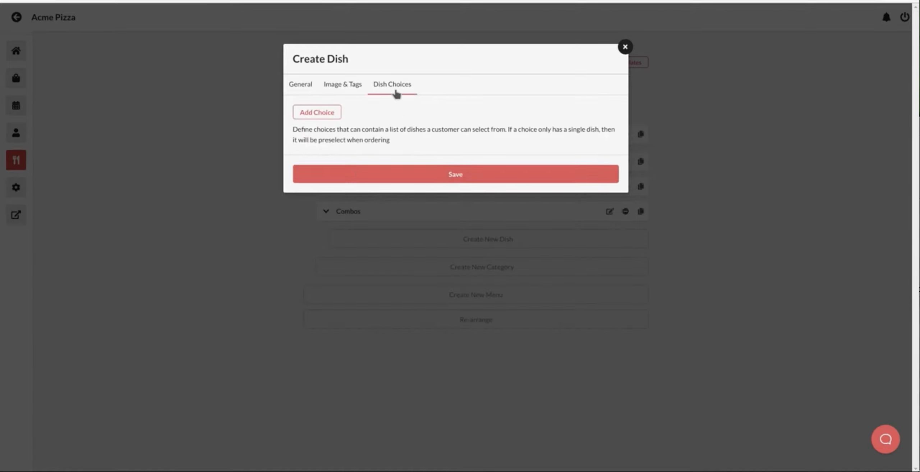
{"action": "left_click", "coordinate": [339, 111]}
{"action": "left_click", "coordinate": [341, 110]}
{"action": "left_click", "coordinate": [408, 132]}
{"action": "type", "text": "Sandwich"}
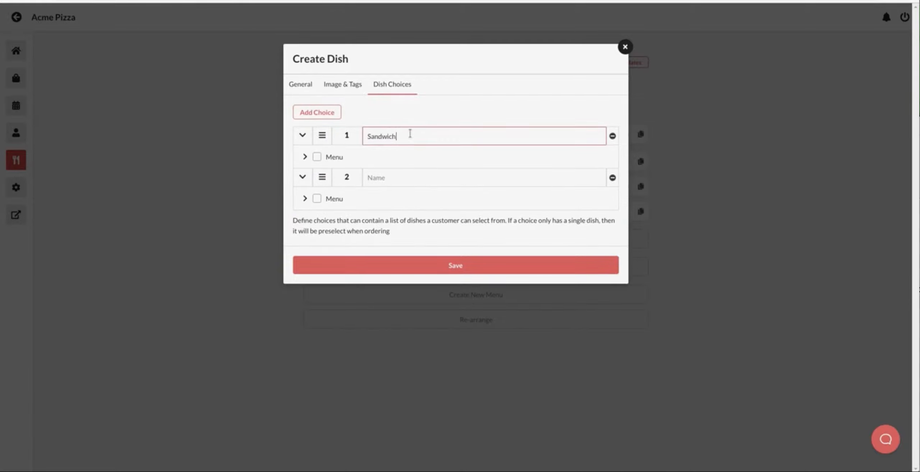
{"action": "left_click", "coordinate": [415, 174]}
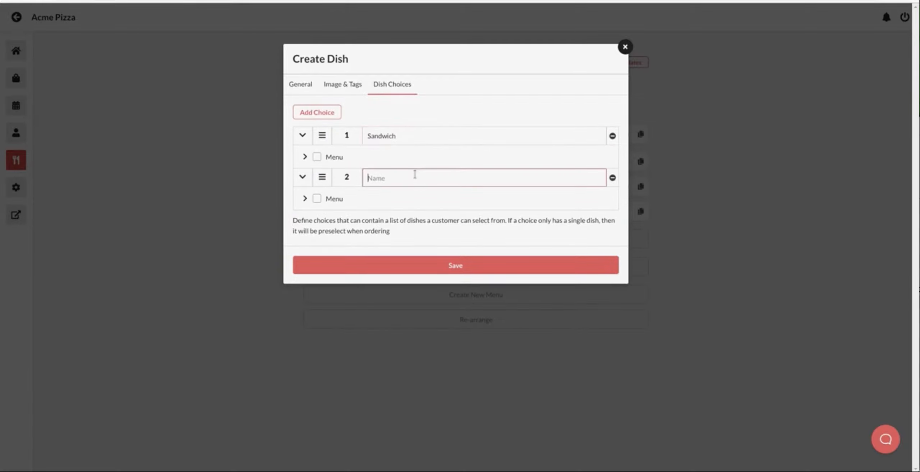
{"action": "type", "text": "Pizza"}
Assign all Sandwiches dishes to the Sandwich choice and Veggie Pizza to the Pizza choice, and save the combo dish
{"action": "left_click", "coordinate": [305, 157]}
{"action": "left_click", "coordinate": [309, 170]}
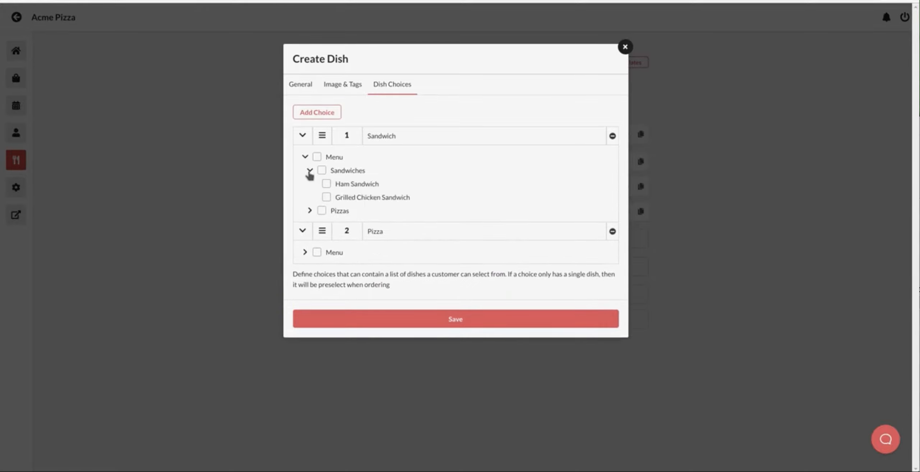
{"action": "left_click", "coordinate": [343, 172]}
{"action": "left_click", "coordinate": [305, 253]}
{"action": "left_click", "coordinate": [310, 279]}
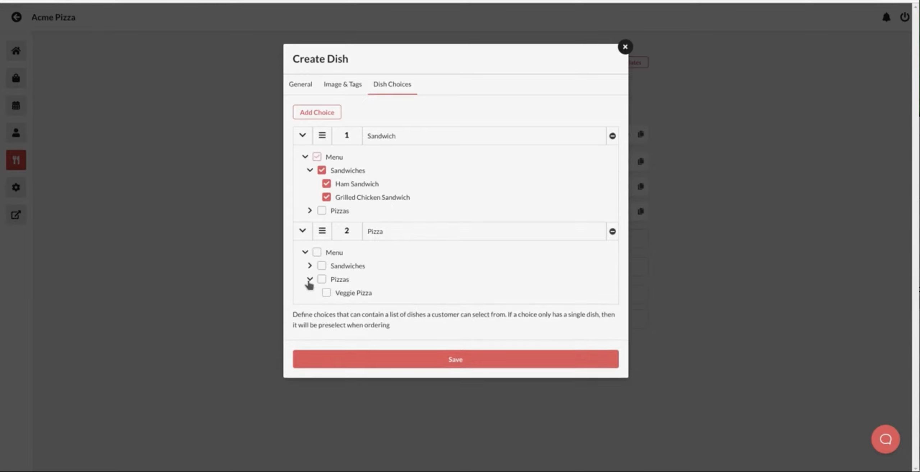
{"action": "left_click", "coordinate": [359, 294]}
{"action": "left_click", "coordinate": [567, 354]}
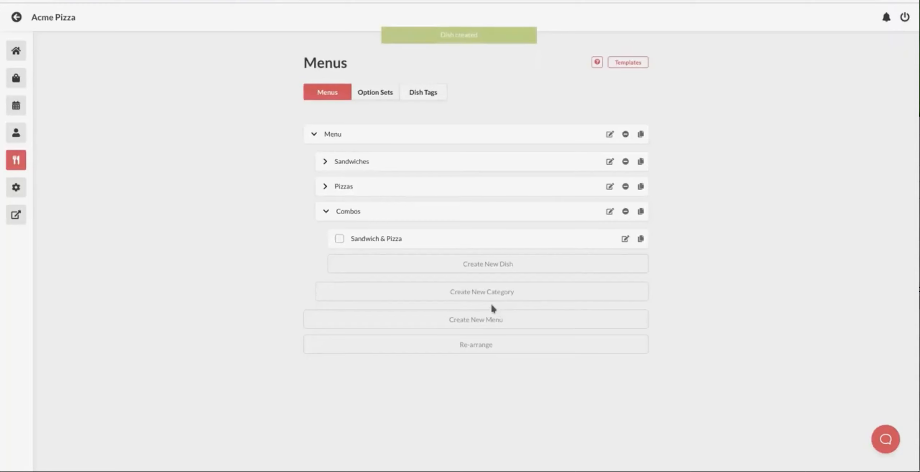
Open the store from the menu admin and start an immediate pickup order to test the combo
{"action": "left_click", "coordinate": [16, 225]}
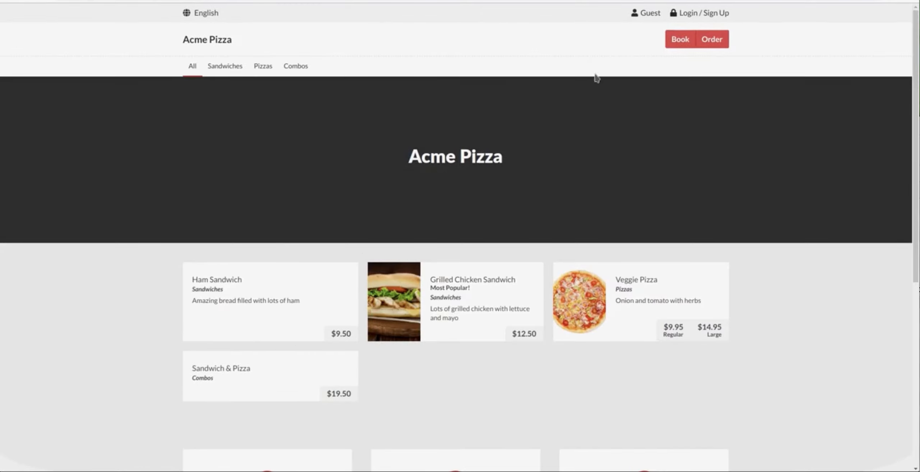
{"action": "left_click", "coordinate": [708, 42]}
{"action": "left_click", "coordinate": [363, 245]}
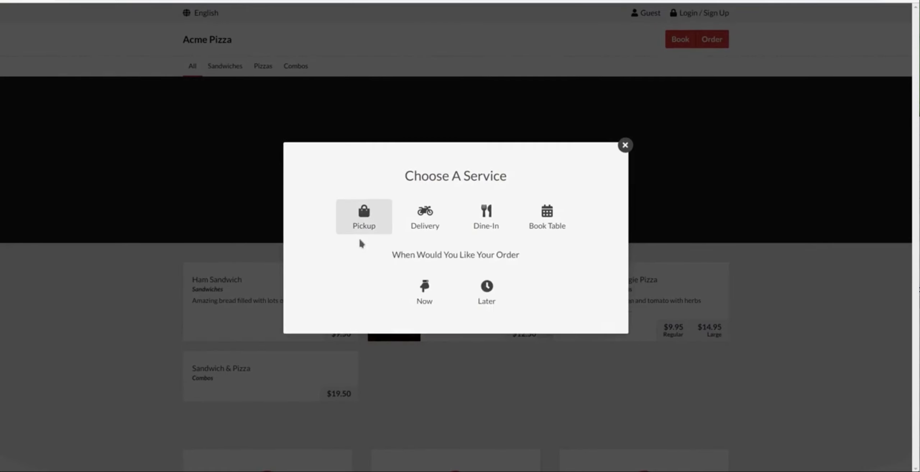
{"action": "left_click", "coordinate": [424, 291]}
{"action": "left_click", "coordinate": [466, 324]}
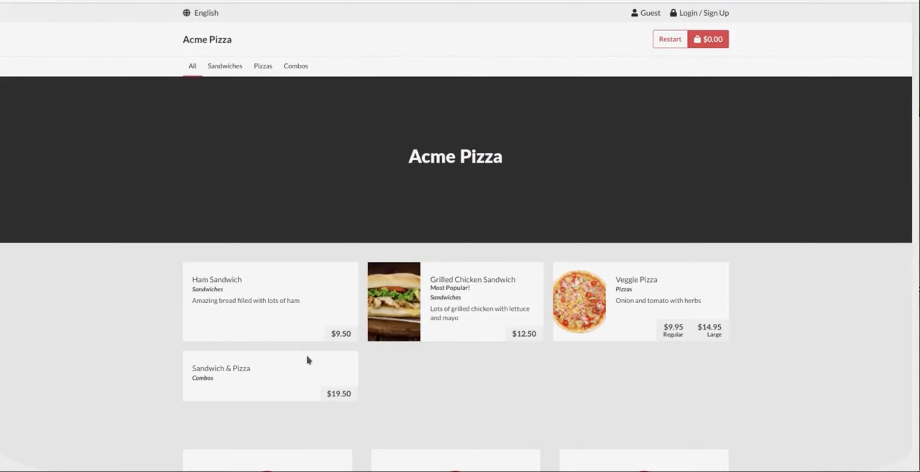
Open the Sandwich & Pizza combo, choose Grilled Chicken Sandwich, and remove its lettuce and grilled chicken ingredients
{"action": "left_click", "coordinate": [307, 356]}
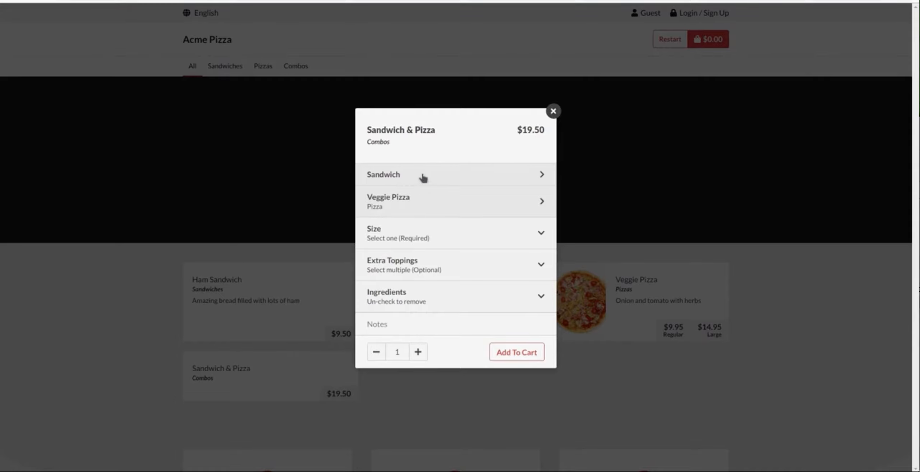
{"action": "left_click", "coordinate": [464, 176]}
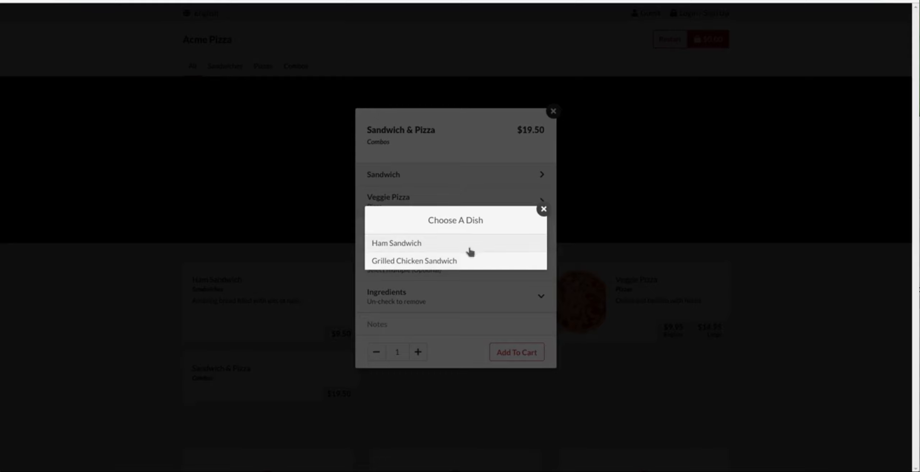
{"action": "left_click", "coordinate": [473, 261]}
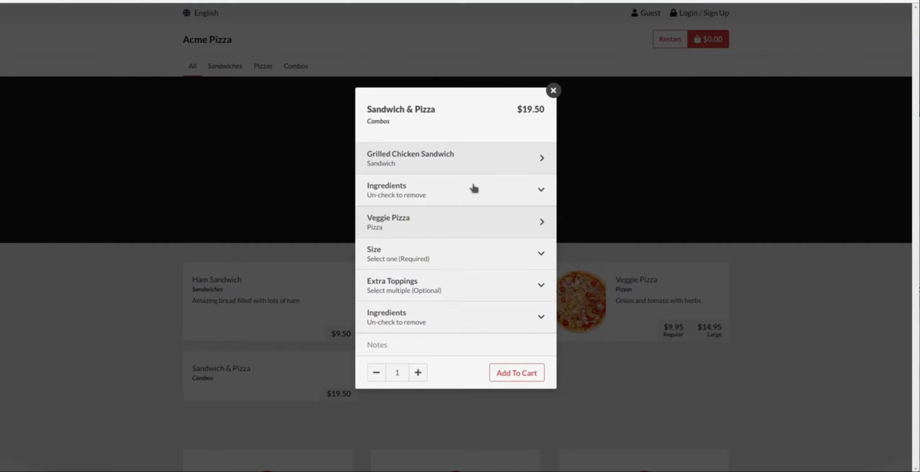
{"action": "left_click", "coordinate": [443, 193]}
{"action": "left_click", "coordinate": [483, 205]}
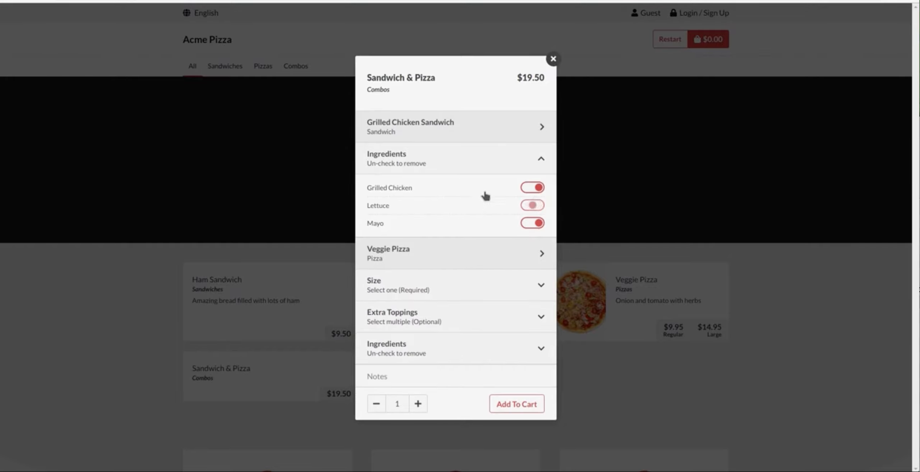
{"action": "left_click", "coordinate": [484, 187]}
Choose the Regular pizza size, add one Extra Chicken and one Extra Cheese, and add the combo to the cart
{"action": "left_click", "coordinate": [488, 293]}
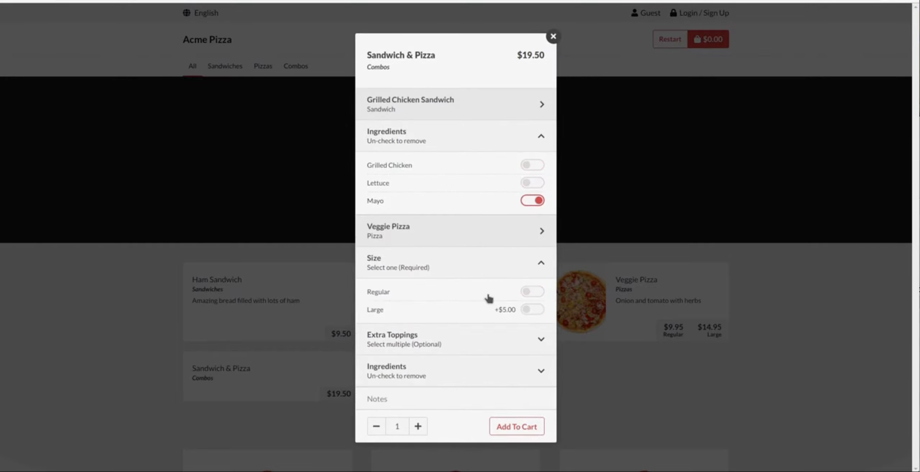
{"action": "left_click", "coordinate": [488, 295]}
{"action": "left_click", "coordinate": [478, 338]}
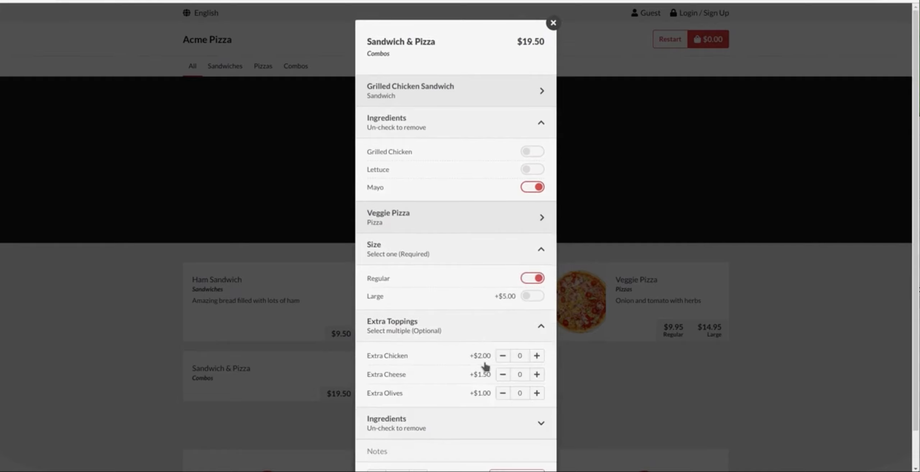
{"action": "left_click", "coordinate": [537, 355]}
{"action": "left_click", "coordinate": [536, 374]}
{"action": "scroll", "coordinate": [537, 376], "scroll_direction": "down", "scroll_amount": 1}
{"action": "left_click", "coordinate": [529, 445]}
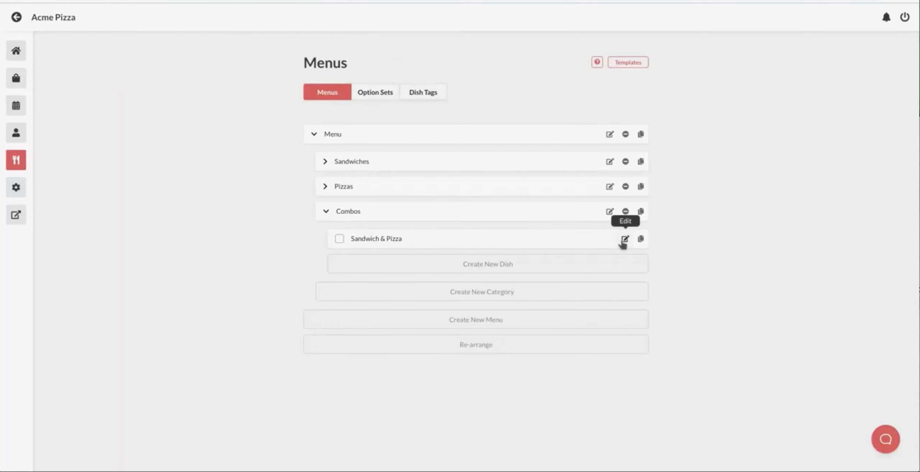
Set the Sandwich & Pizza combo's price type to Difference and save the dish
{"action": "left_click", "coordinate": [624, 239]}
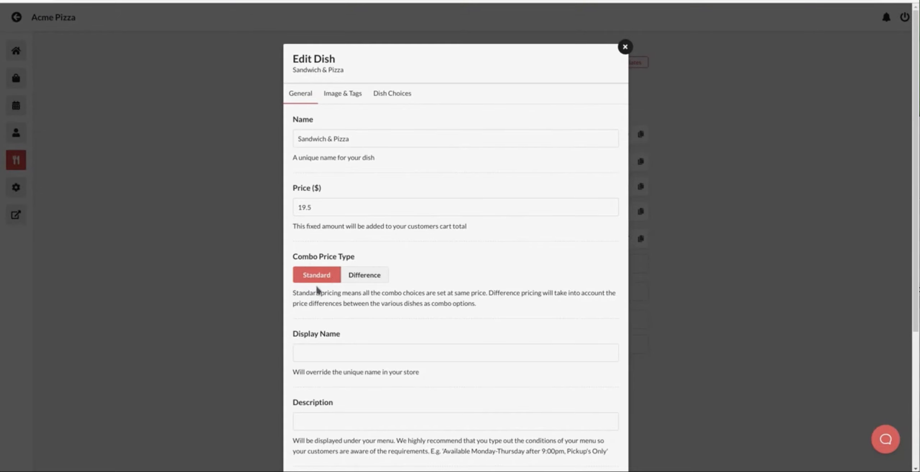
{"action": "left_click", "coordinate": [380, 284]}
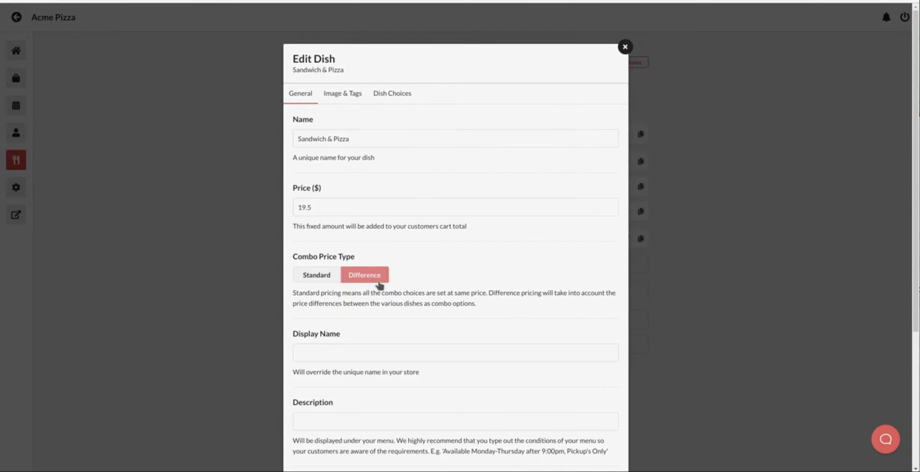
{"action": "scroll", "coordinate": [433, 286], "scroll_direction": "down", "scroll_amount": 4}
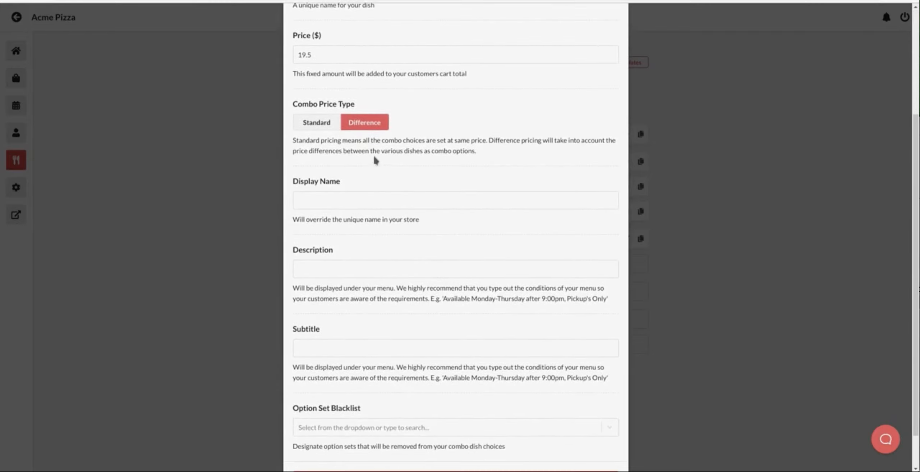
{"action": "scroll", "coordinate": [376, 160], "scroll_direction": "down", "scroll_amount": 1}
{"action": "left_click", "coordinate": [498, 437]}
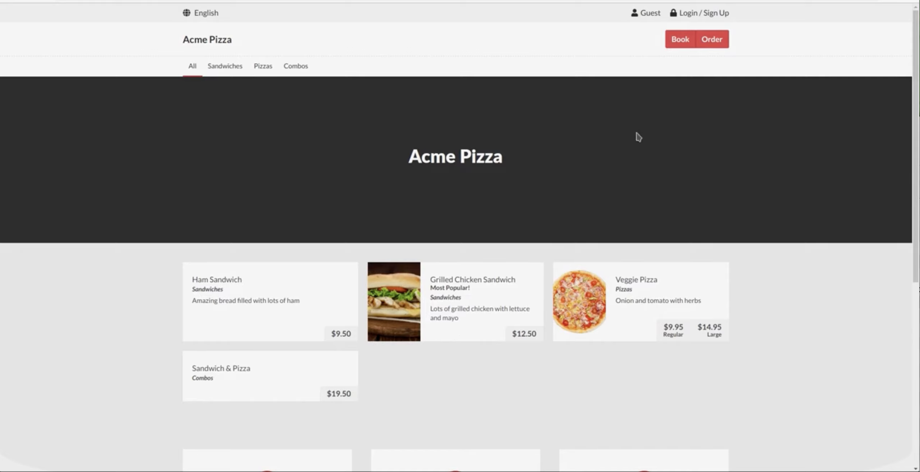
Start a new pickup order for now in the store to test the difference pricing
{"action": "left_click", "coordinate": [700, 49]}
{"action": "left_click", "coordinate": [365, 244]}
{"action": "left_click", "coordinate": [428, 288]}
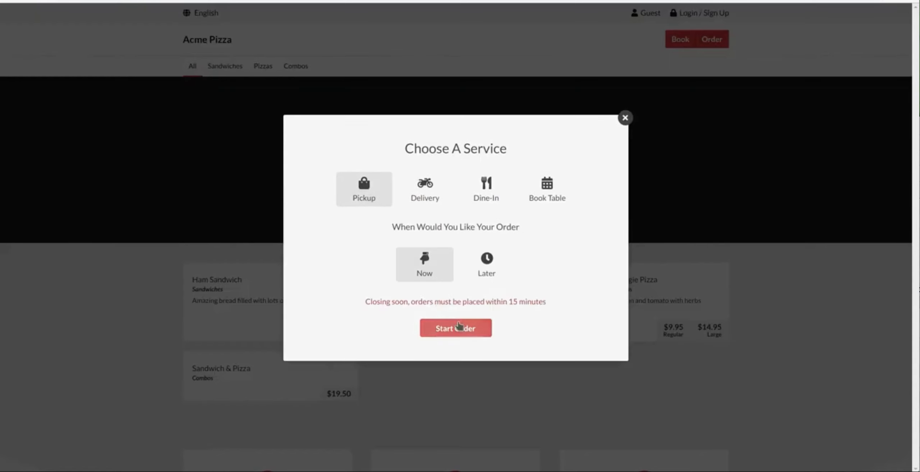
{"action": "left_click", "coordinate": [456, 327]}
Open the Sandwich & Pizza combo, choose Grilled Chicken Sandwich as its sandwich, and expand the pizza's size options
{"action": "left_click", "coordinate": [295, 368]}
{"action": "left_click", "coordinate": [445, 174]}
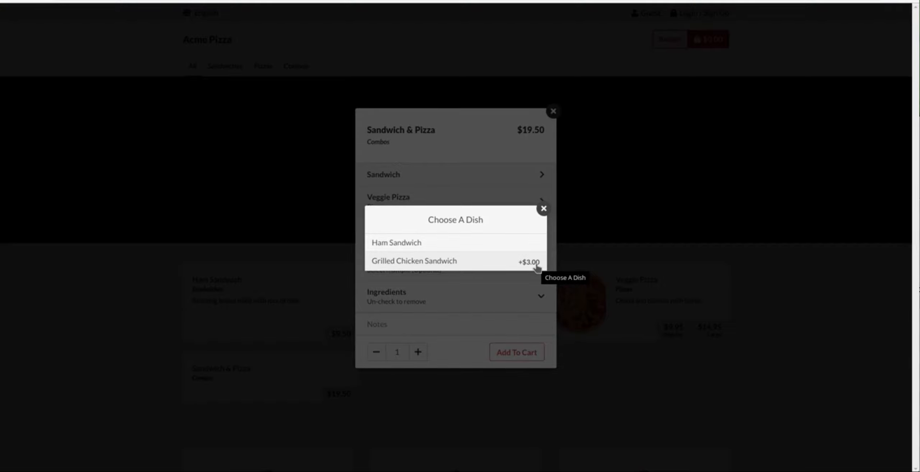
{"action": "left_click", "coordinate": [487, 267]}
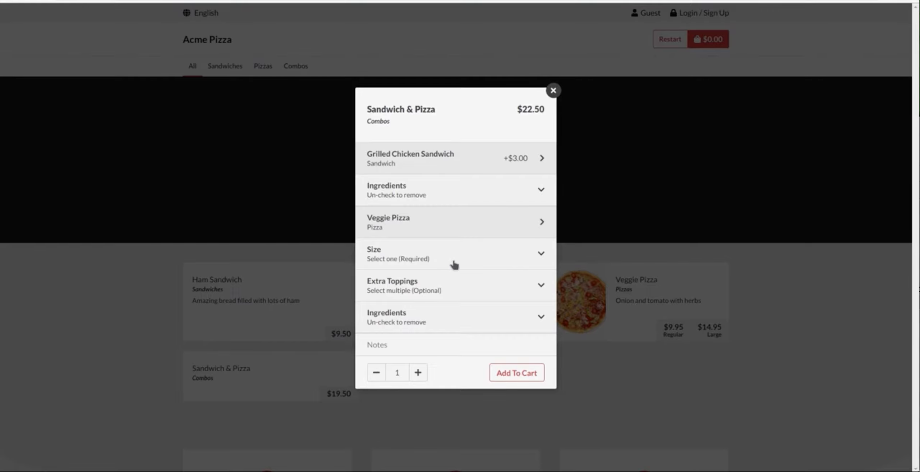
{"action": "left_click", "coordinate": [468, 256]}
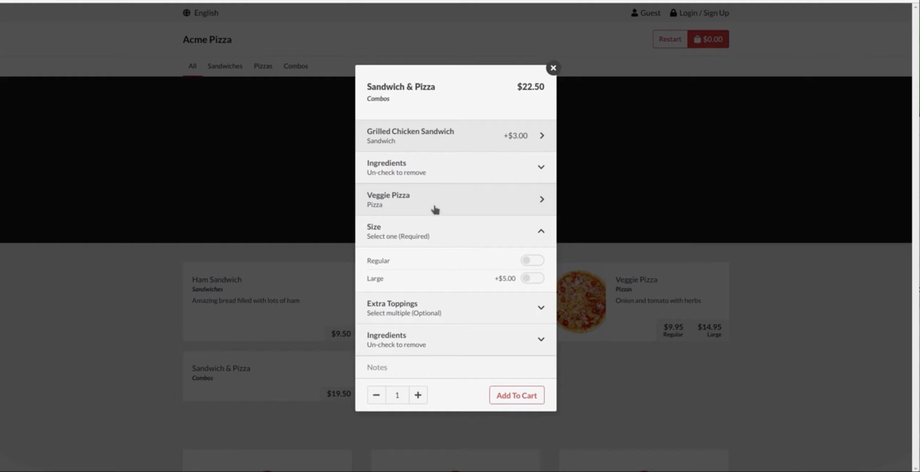
{"action": "left_click", "coordinate": [605, 220]}
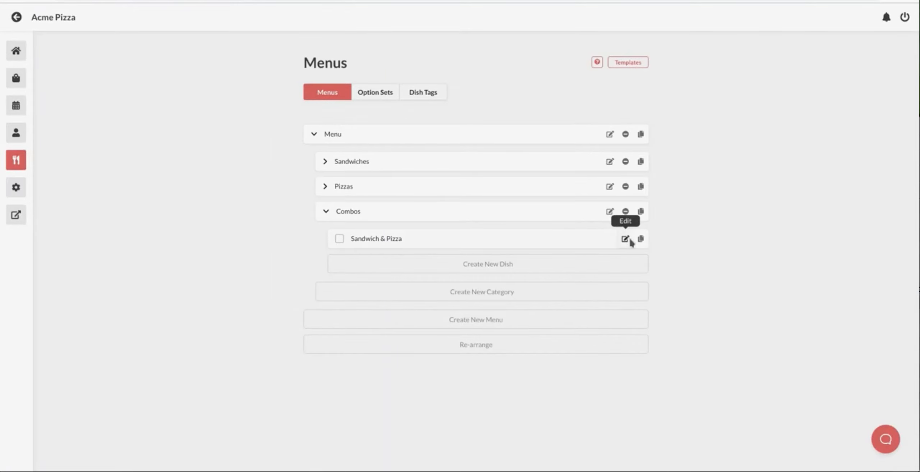
Add the Pizza - Size option set to the Sandwich & Pizza combo's option set blacklist and save the dish
{"action": "left_click", "coordinate": [629, 240]}
{"action": "scroll", "coordinate": [543, 252], "scroll_direction": "down", "scroll_amount": 5}
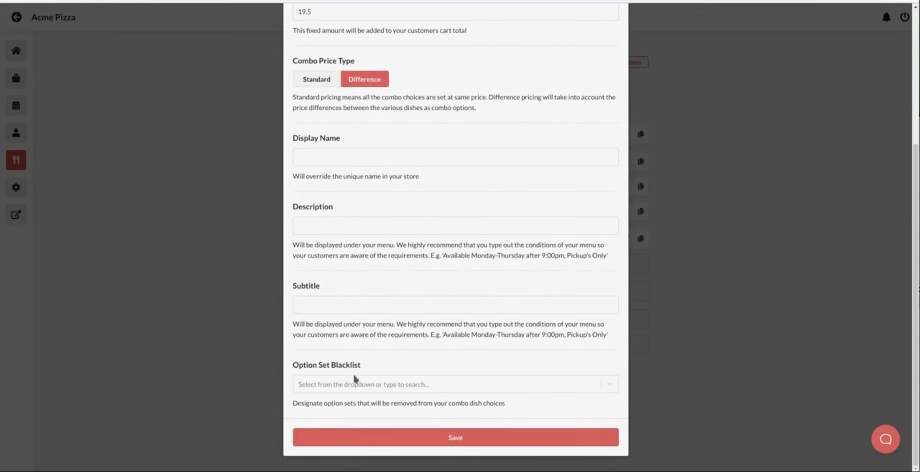
{"action": "left_click", "coordinate": [472, 386]}
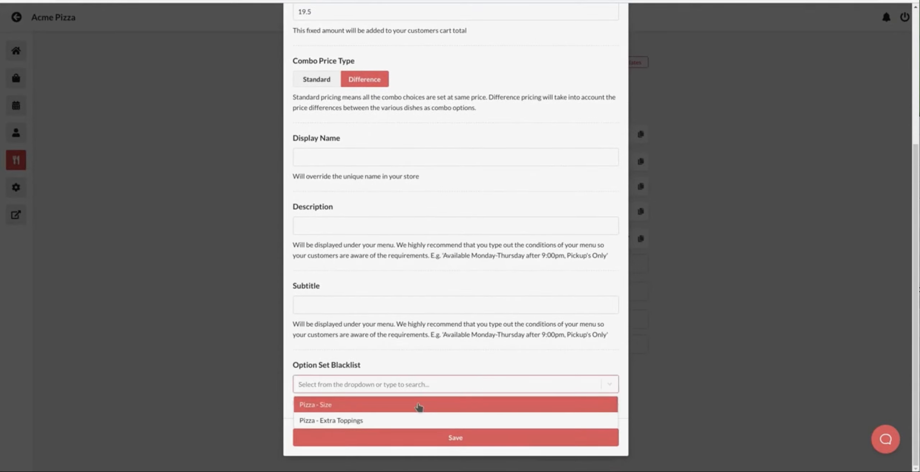
{"action": "left_click", "coordinate": [419, 406]}
{"action": "left_click", "coordinate": [439, 359]}
{"action": "left_click", "coordinate": [470, 436]}
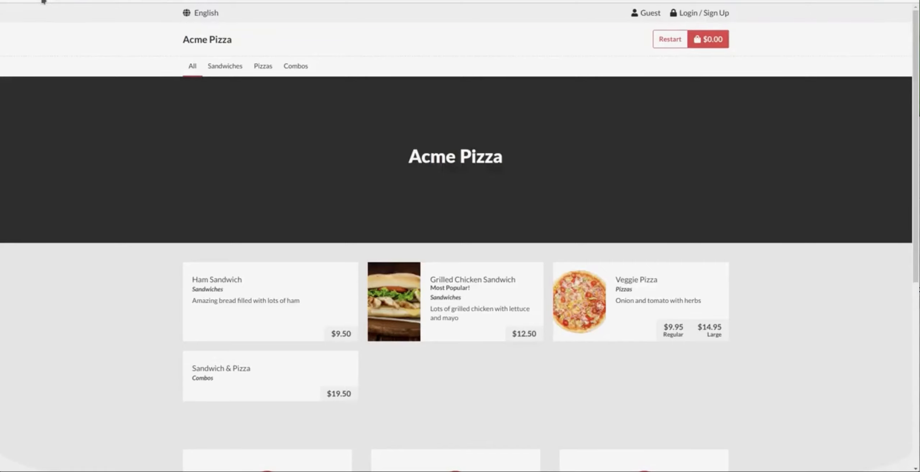
Reload the store, start an immediate pickup order, and open the Sandwich & Pizza combo to check its options
{"action": "left_click", "coordinate": [43, 1]}
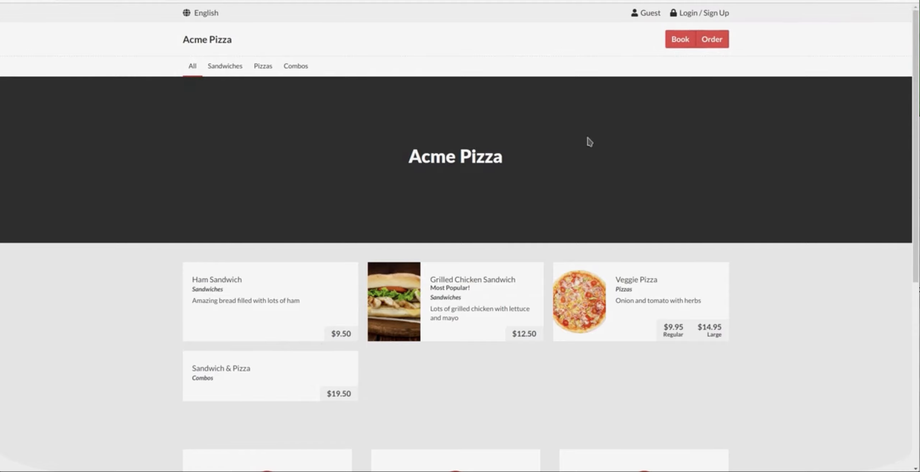
{"action": "left_click", "coordinate": [669, 46]}
{"action": "left_click", "coordinate": [356, 259]}
{"action": "left_click", "coordinate": [463, 329]}
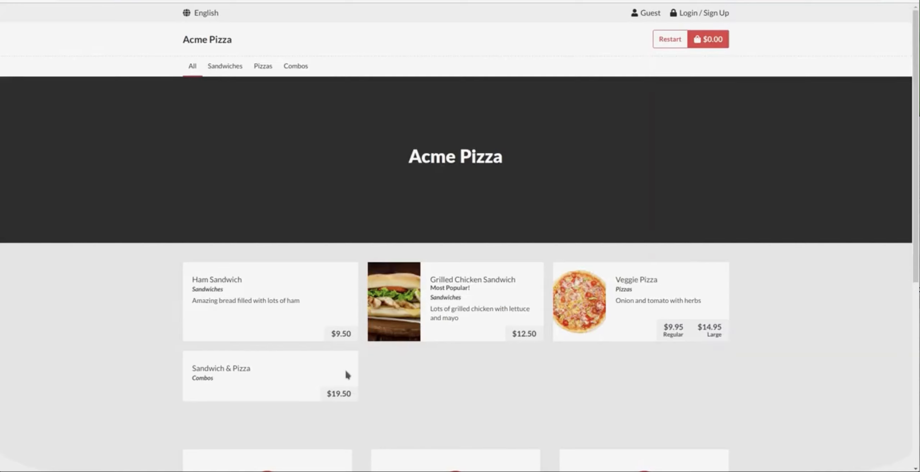
{"action": "left_click", "coordinate": [256, 382]}
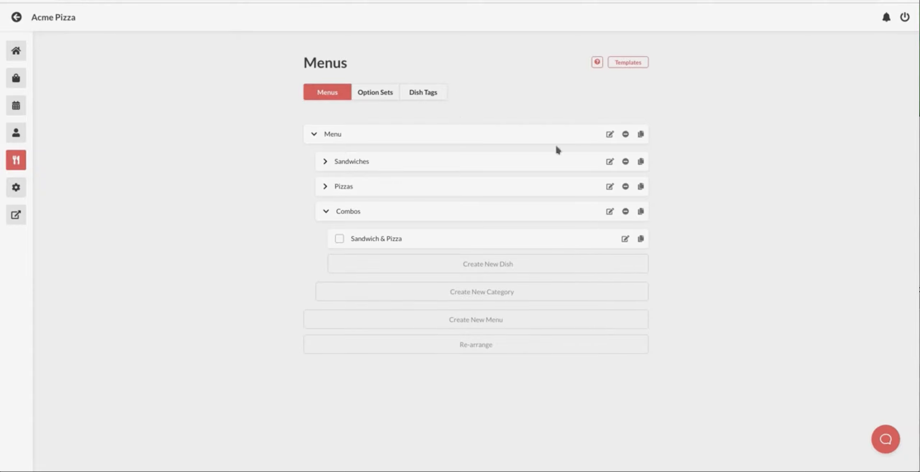
Start a new dish tag with both its name and tag text set to Spicy
{"action": "left_click", "coordinate": [442, 103]}
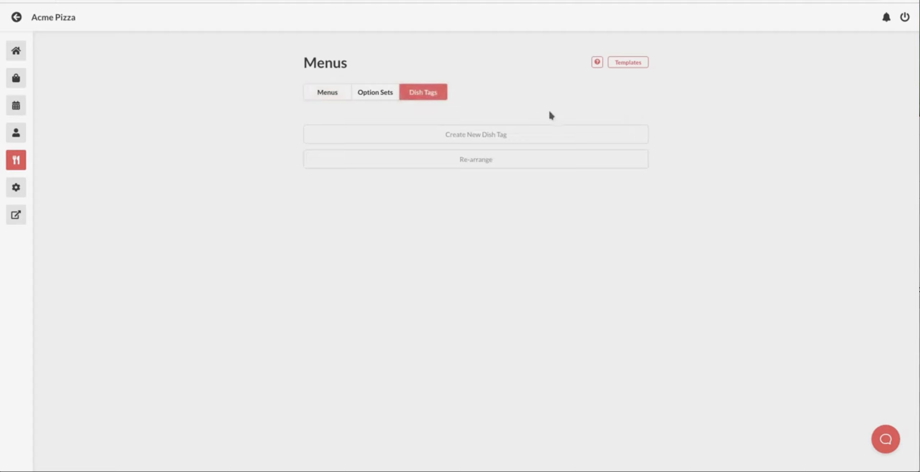
{"action": "left_click", "coordinate": [578, 141]}
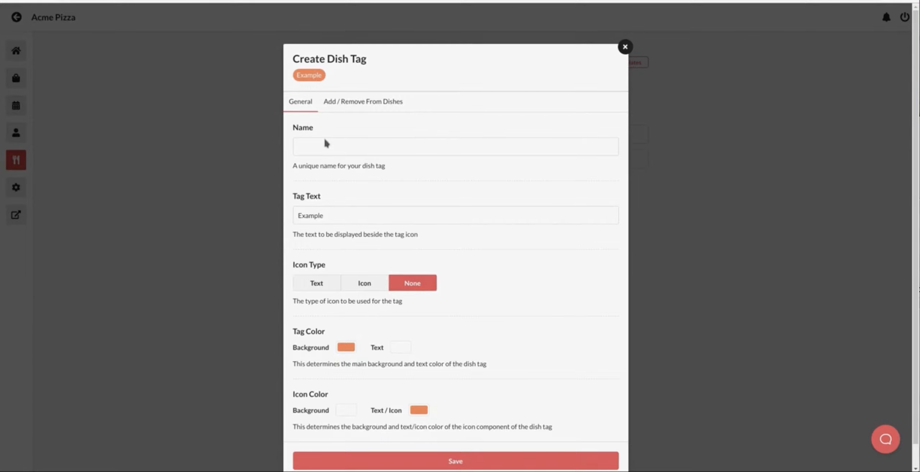
{"action": "left_click", "coordinate": [326, 147]}
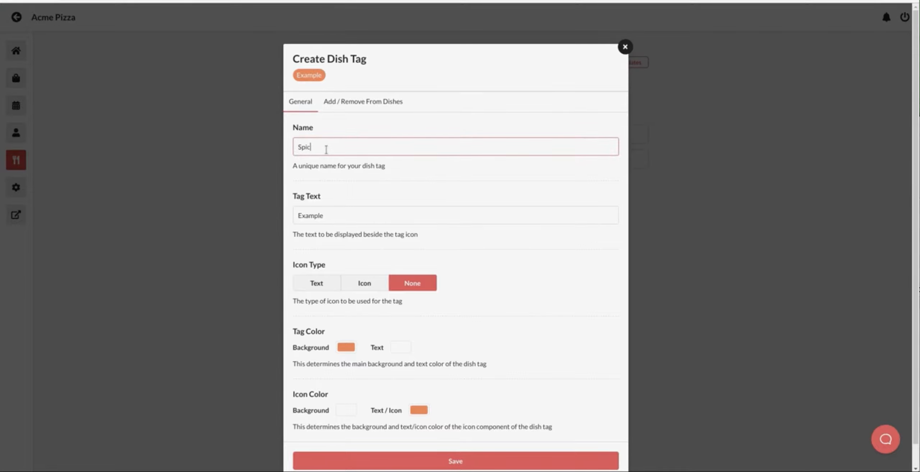
{"action": "key", "text": "Tab"}
{"action": "type", "text": "Spicy"}
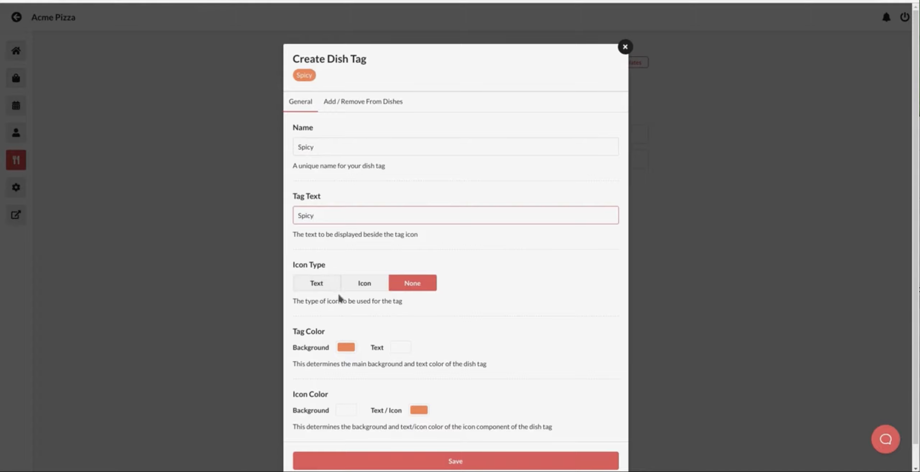
Try a text icon on the Spicy tag with the letter S and a longer sample text, and clear the icon text
{"action": "left_click", "coordinate": [321, 287]}
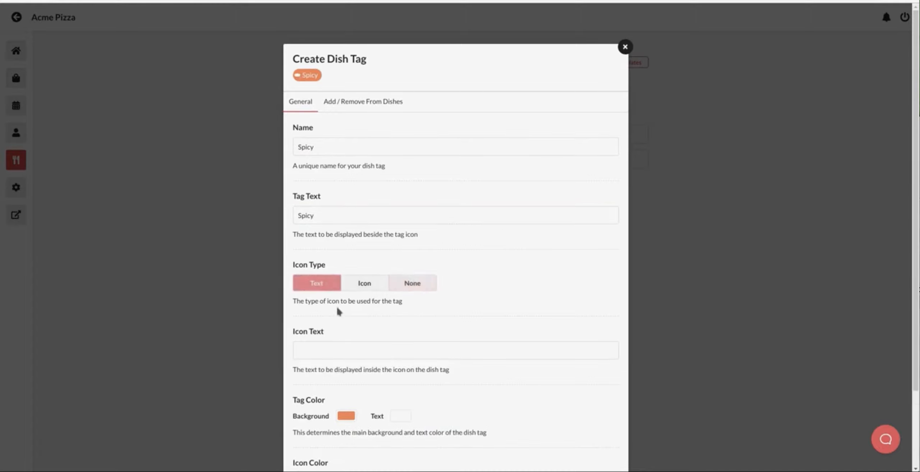
{"action": "left_click", "coordinate": [354, 349]}
{"action": "type", "text": "S"}
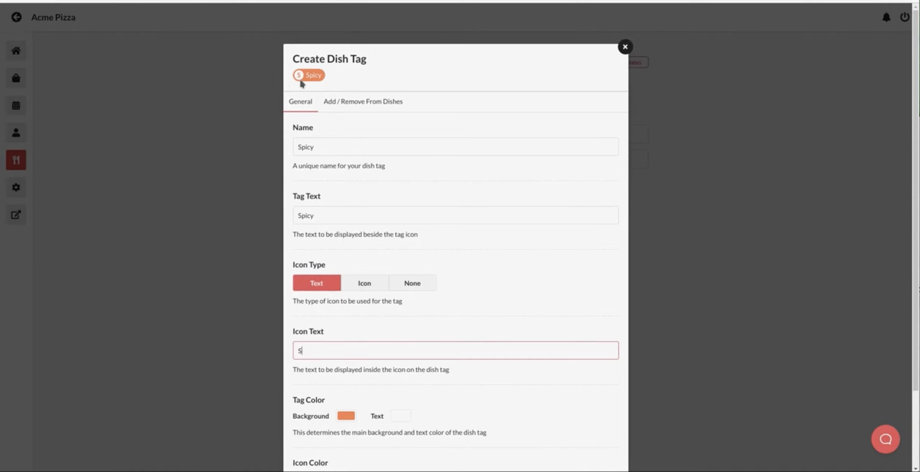
{"action": "type", "text": "SDADASD"}
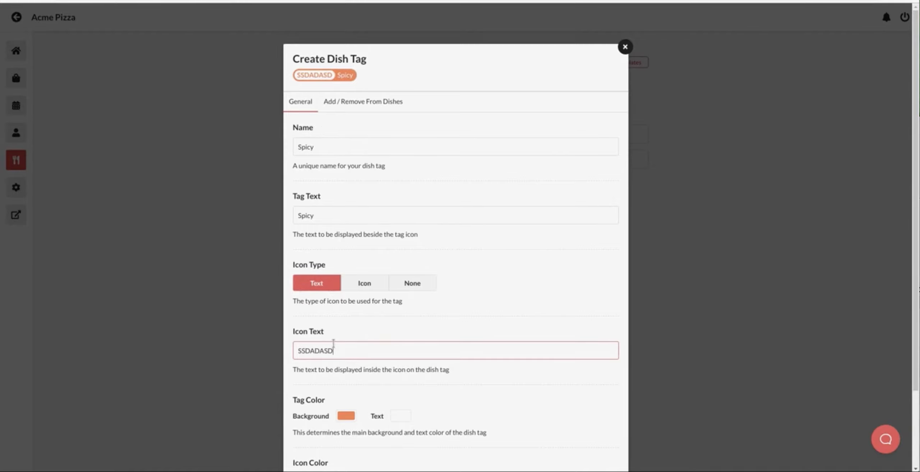
{"action": "key", "text": "BackSpace"}
{"action": "key", "text": "BackSpace"}
{"action": "key", "text": "BackSpace"}
{"action": "key", "text": "BackSpace"}
{"action": "key", "text": "BackSpace"}
{"action": "key", "text": "BackSpace"}
{"action": "key", "text": "BackSpace"}
{"action": "key", "text": "BackSpace"}
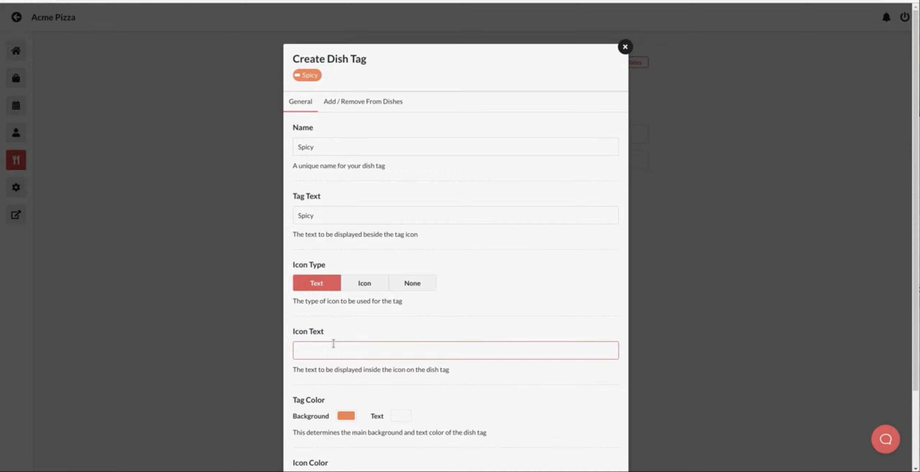
Switch the Spicy tag's icon type to Icon and choose the chili pepper
{"action": "left_click", "coordinate": [370, 286]}
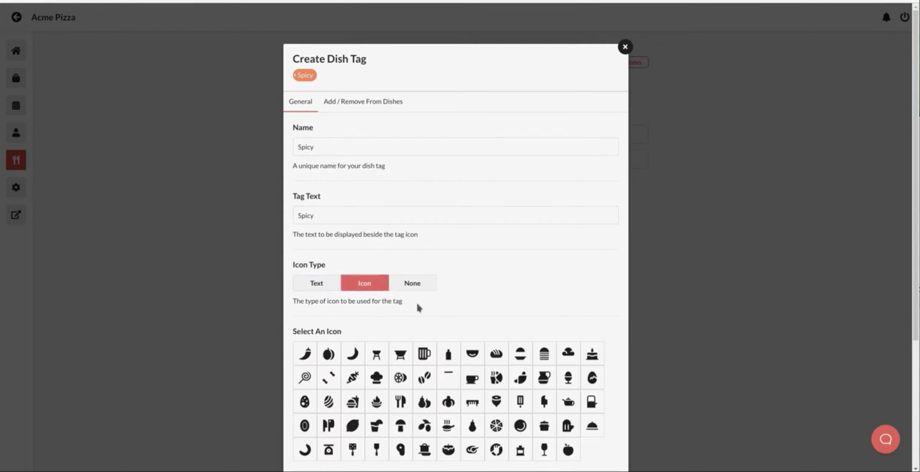
{"action": "scroll", "coordinate": [488, 303], "scroll_direction": "down", "scroll_amount": 1}
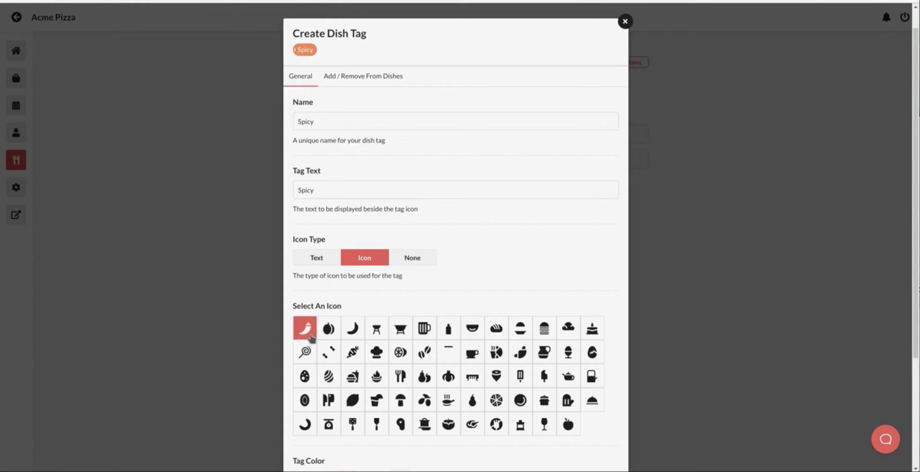
{"action": "left_click", "coordinate": [310, 336]}
Set the Spicy tag's background color to dark red and check the tag preview
{"action": "scroll", "coordinate": [417, 108], "scroll_direction": "down", "scroll_amount": 3}
{"action": "scroll", "coordinate": [439, 251], "scroll_direction": "down", "scroll_amount": 1}
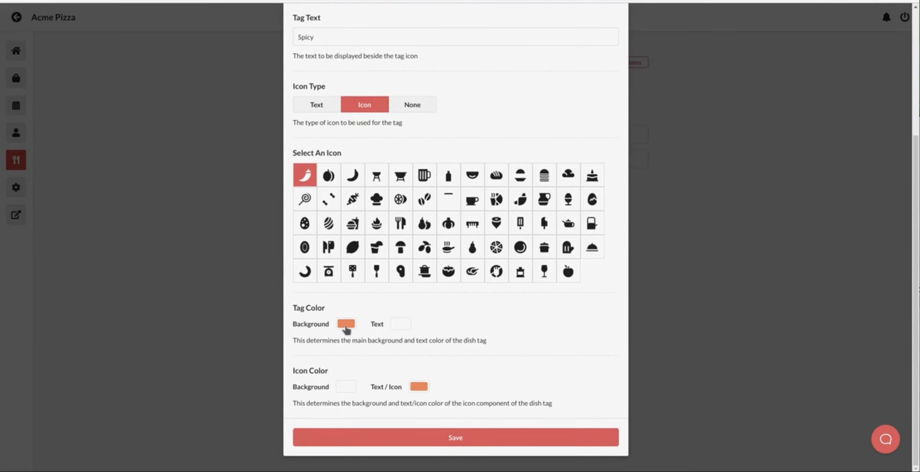
{"action": "left_click", "coordinate": [348, 326]}
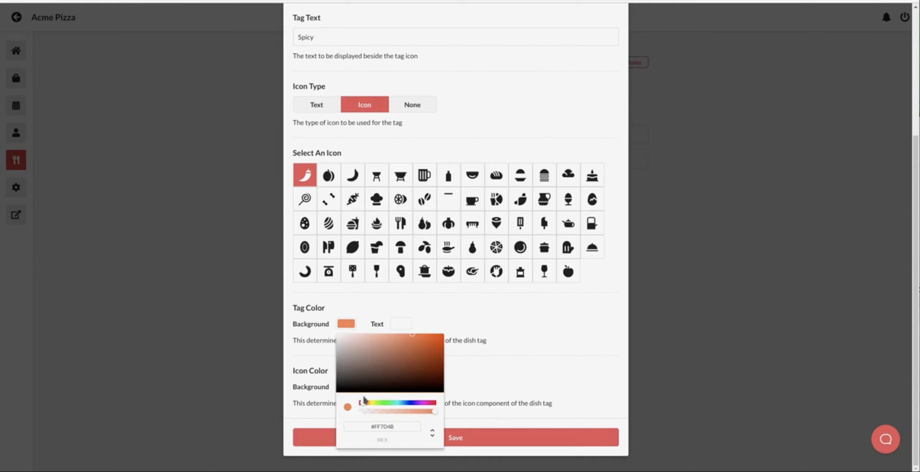
{"action": "left_click_drag", "start_coordinate": [361, 391], "coordinate": [435, 350]}
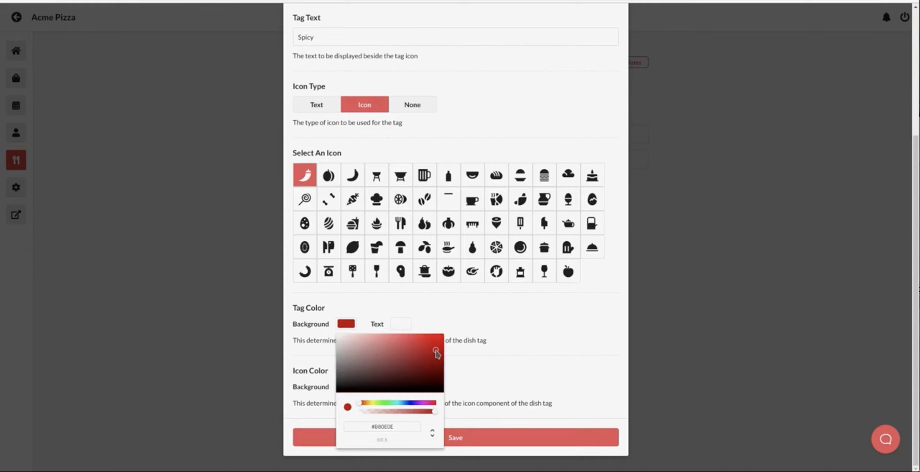
{"action": "left_click", "coordinate": [488, 320]}
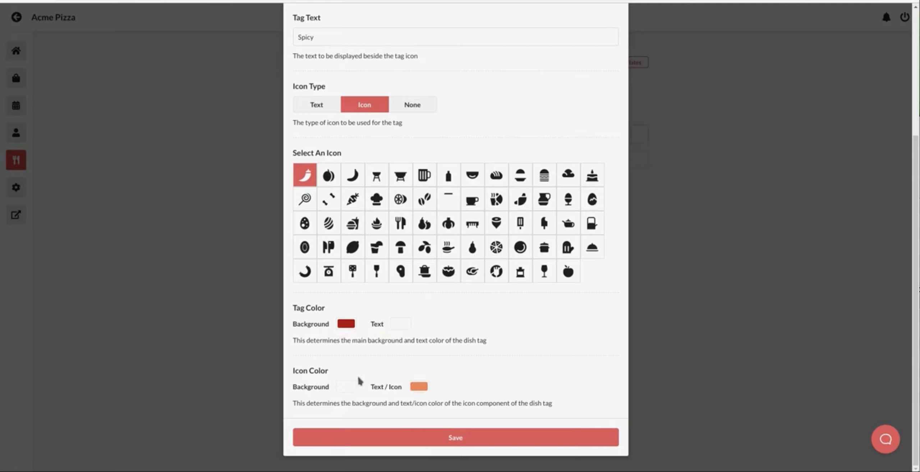
{"action": "scroll", "coordinate": [427, 370], "scroll_direction": "up", "scroll_amount": 4}
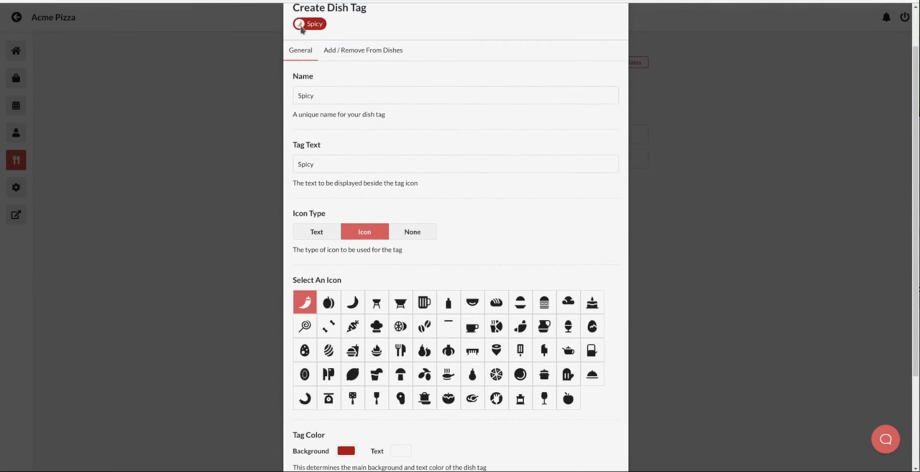
Set the text/icon color of the Spicy tag's icon to a matching dark red
{"action": "scroll", "coordinate": [421, 324], "scroll_direction": "down", "scroll_amount": 4}
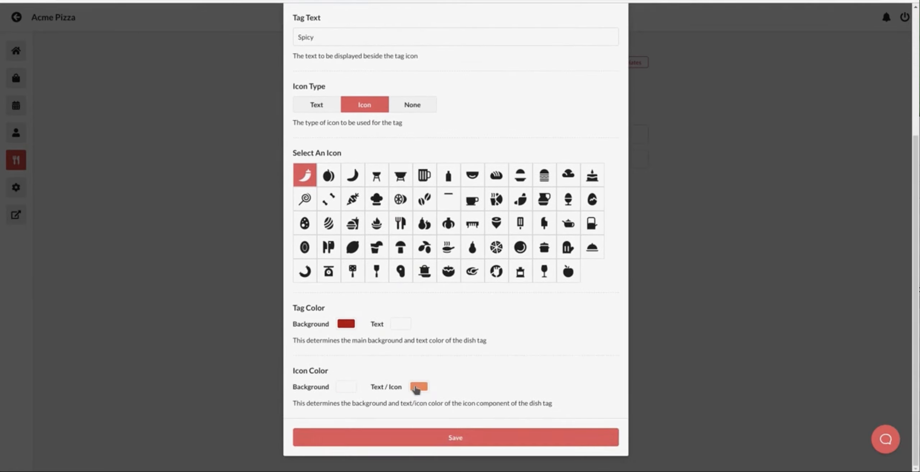
{"action": "left_click", "coordinate": [419, 386]}
{"action": "left_click", "coordinate": [432, 466]}
{"action": "left_click", "coordinate": [502, 414]}
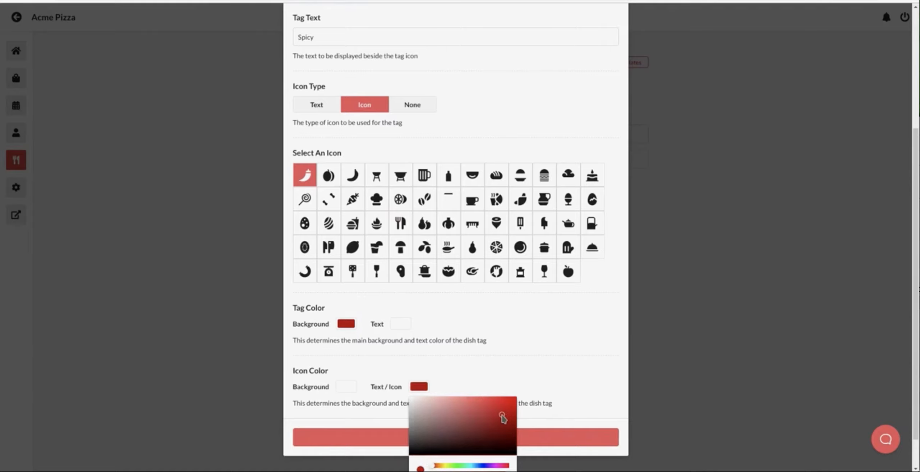
Add the Spicy tag to the Veggie Pizza dish, save the tag and check it on the store page
{"action": "left_click", "coordinate": [502, 342]}
{"action": "scroll", "coordinate": [397, 195], "scroll_direction": "up", "scroll_amount": 6}
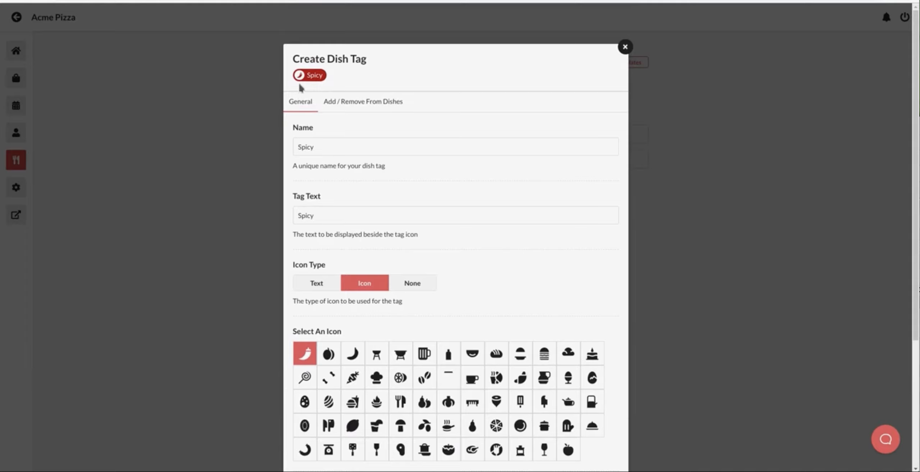
{"action": "left_click", "coordinate": [371, 108]}
{"action": "left_click", "coordinate": [300, 127]}
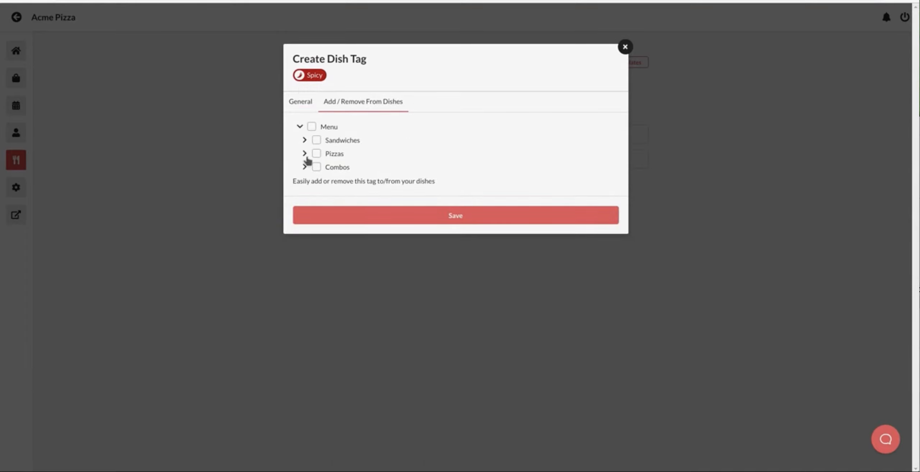
{"action": "left_click", "coordinate": [304, 153]}
{"action": "left_click", "coordinate": [354, 171]}
{"action": "left_click", "coordinate": [423, 231]}
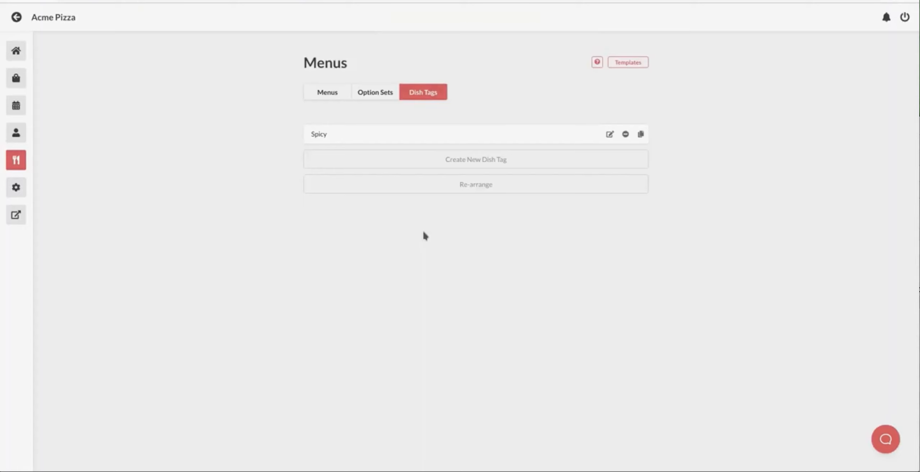
{"action": "left_click", "coordinate": [20, 215]}
Set the dish tag position to Inner Bottom in the website's menu section settings, save, and reload the store page
{"action": "left_click", "coordinate": [16, 187]}
{"action": "left_click", "coordinate": [358, 105]}
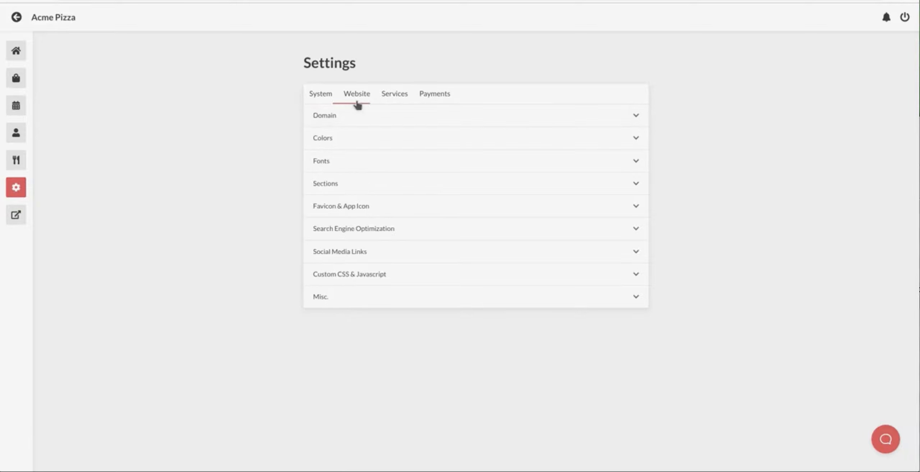
{"action": "left_click", "coordinate": [360, 184]}
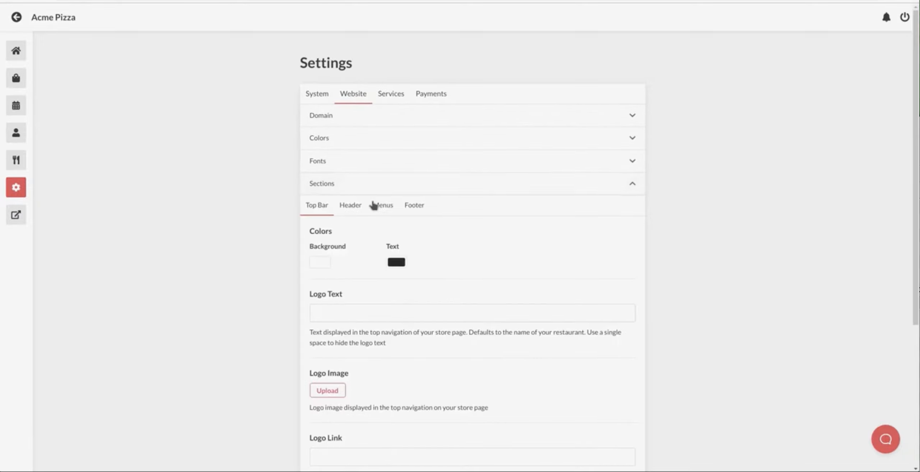
{"action": "left_click", "coordinate": [382, 205]}
{"action": "scroll", "coordinate": [382, 219], "scroll_direction": "down", "scroll_amount": 3}
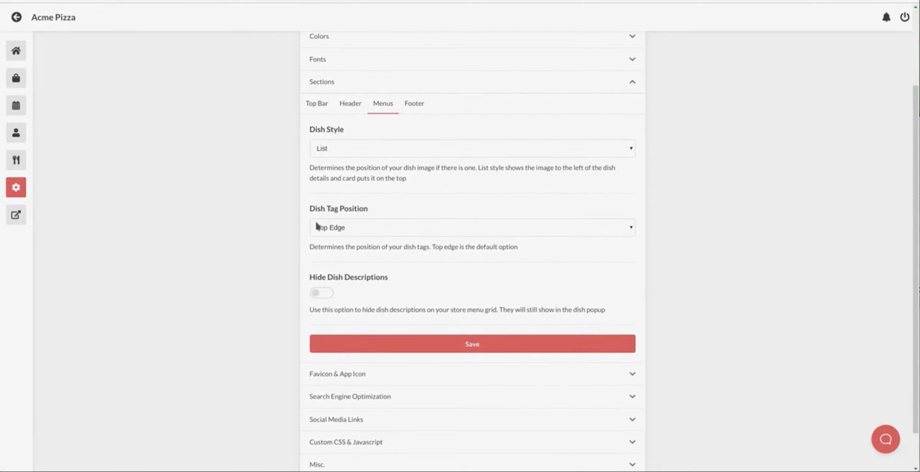
{"action": "left_click", "coordinate": [382, 230]}
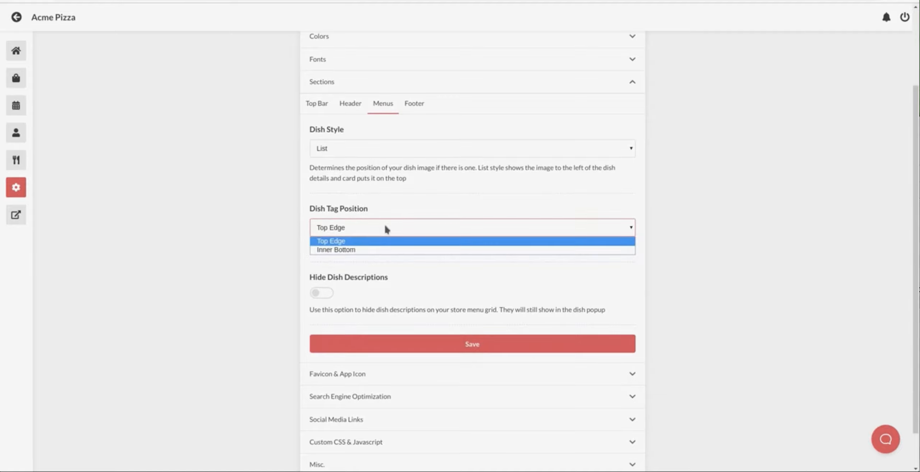
{"action": "left_click", "coordinate": [384, 251]}
{"action": "left_click", "coordinate": [408, 338]}
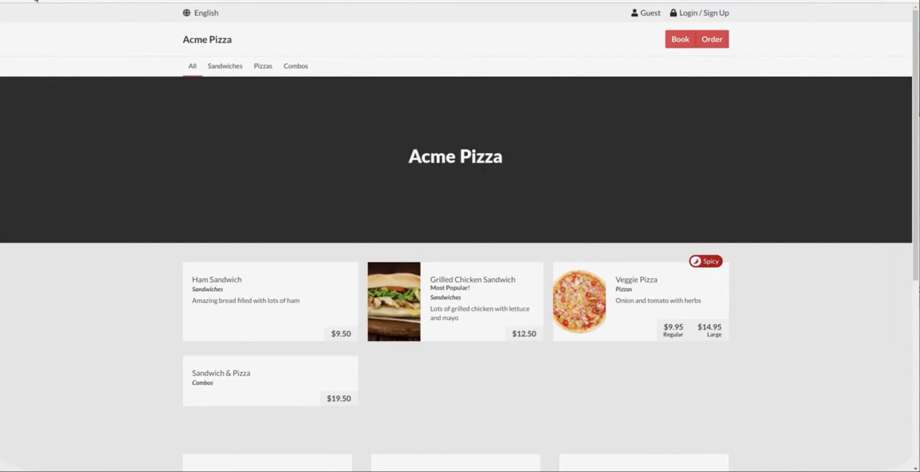
{"action": "left_click", "coordinate": [35, 0]}
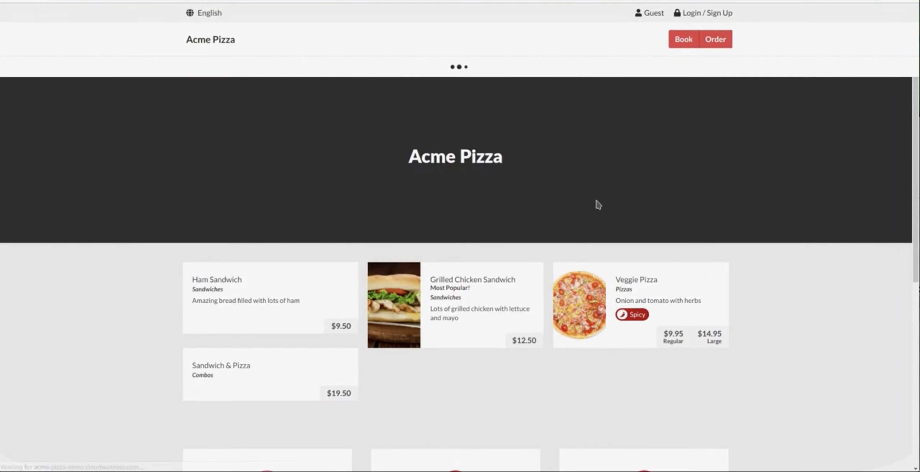